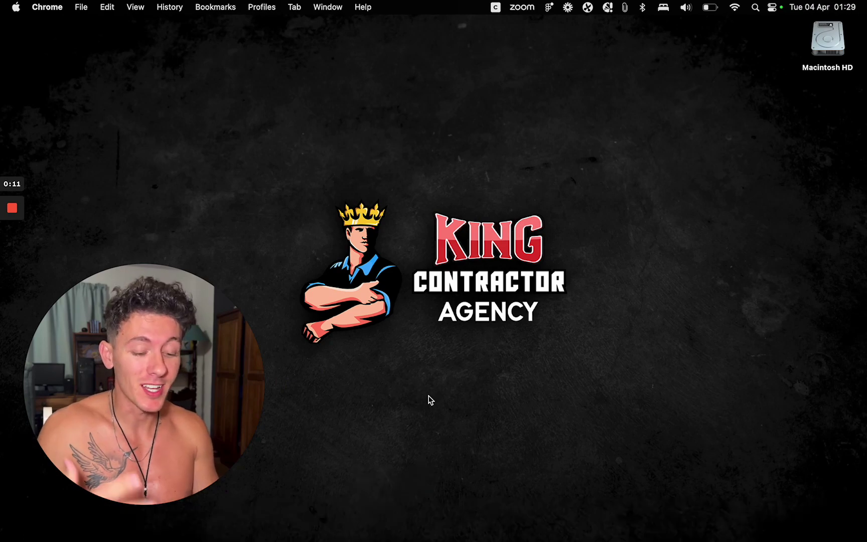
- Bring Chrome to the front and open your YouTube channel page from the avatar menu
{"action": "mouse_move", "coordinate": [283, 534]}
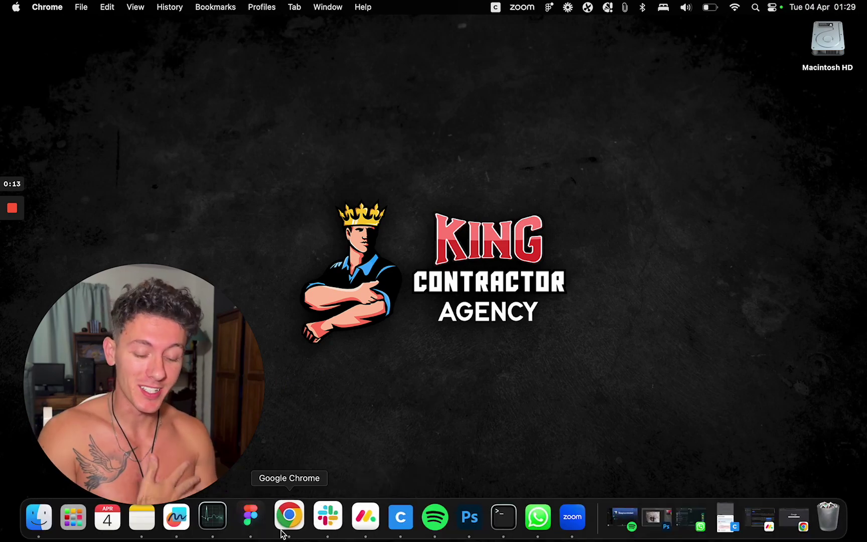
{"action": "left_click", "coordinate": [284, 532]}
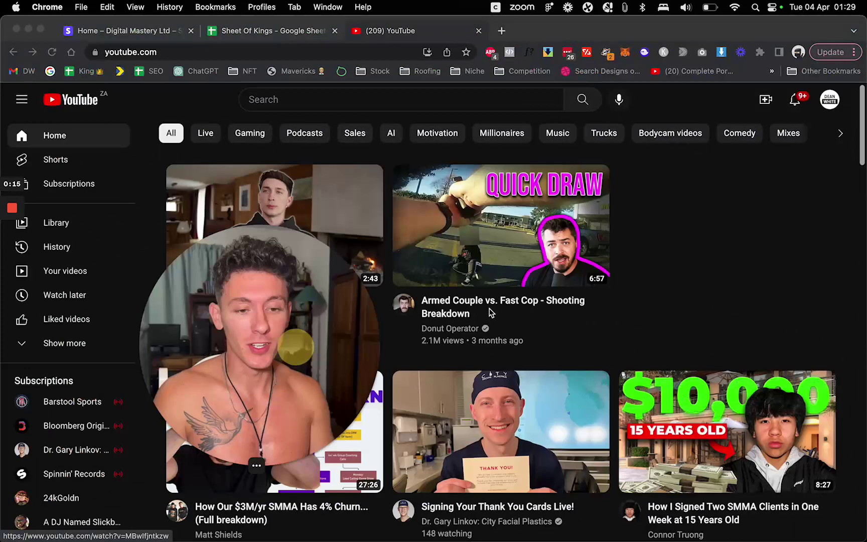
{"action": "left_click", "coordinate": [829, 100]}
{"action": "left_click", "coordinate": [713, 170]}
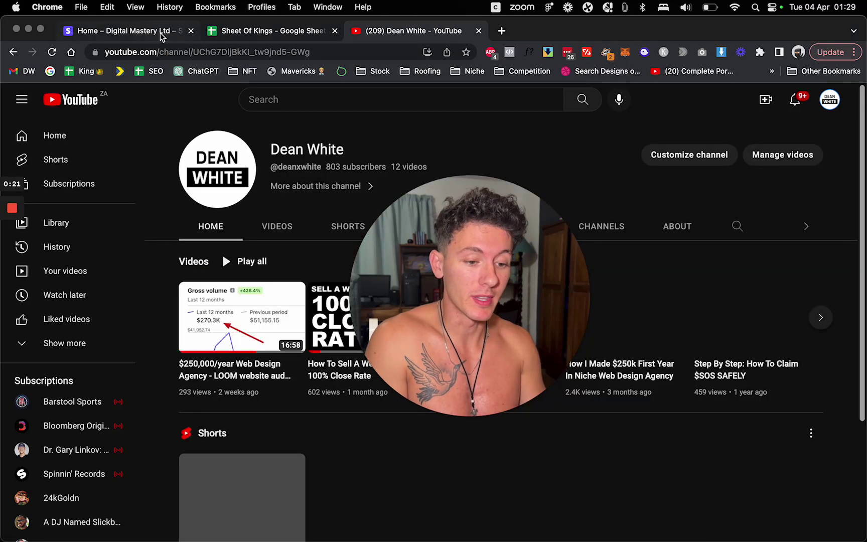
- Return to the Stripe tab and reload the dashboard home showing today's gross volume
{"action": "left_click", "coordinate": [162, 36]}
{"action": "scroll", "coordinate": [451, 347], "scroll_direction": "down", "scroll_amount": 2}
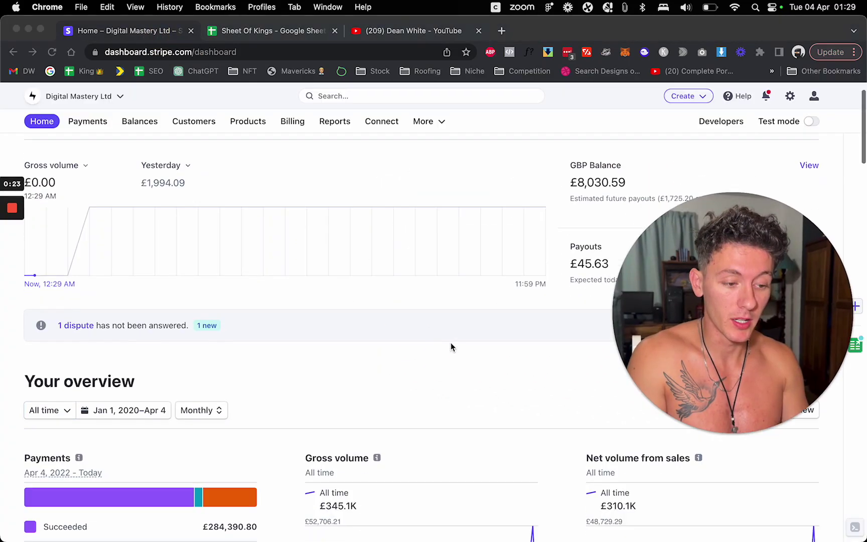
{"action": "scroll", "coordinate": [451, 344], "scroll_direction": "down", "scroll_amount": 5}
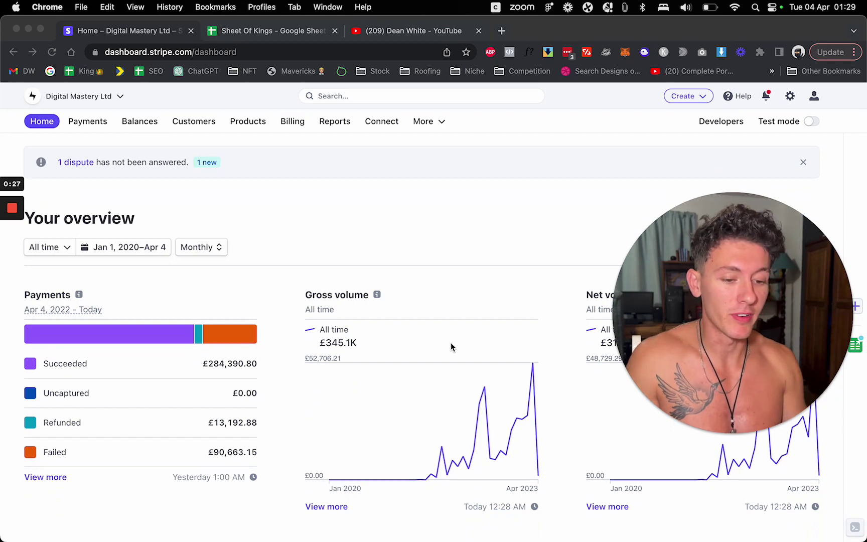
{"action": "left_click", "coordinate": [409, 30]}
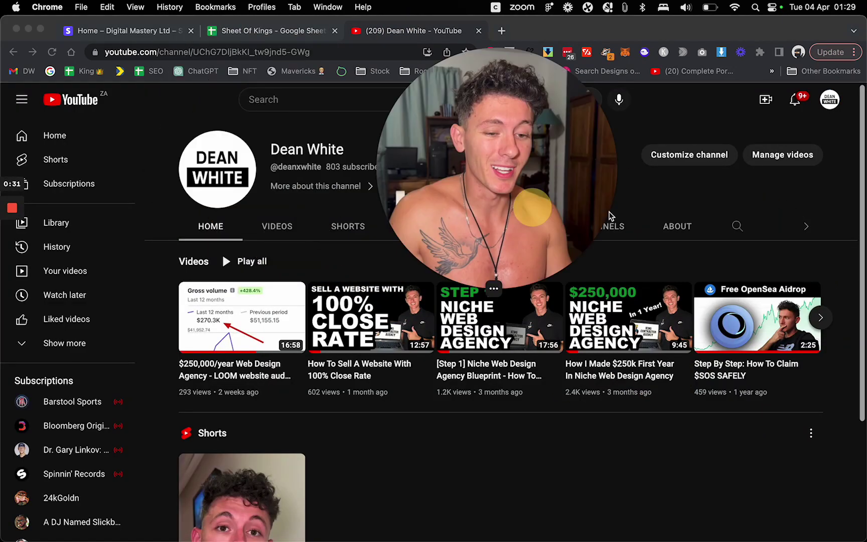
{"action": "left_click", "coordinate": [125, 31]}
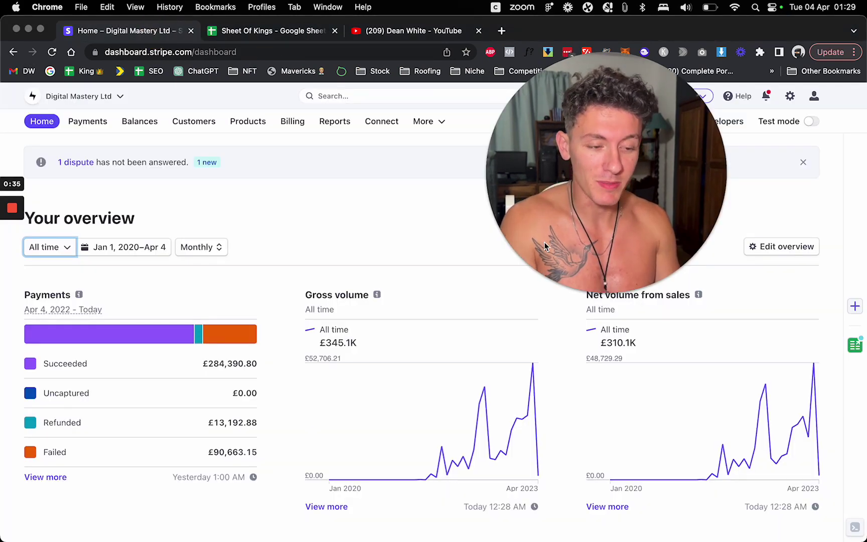
{"action": "mouse_move", "coordinate": [516, 429]}
{"action": "left_click", "coordinate": [52, 51]}
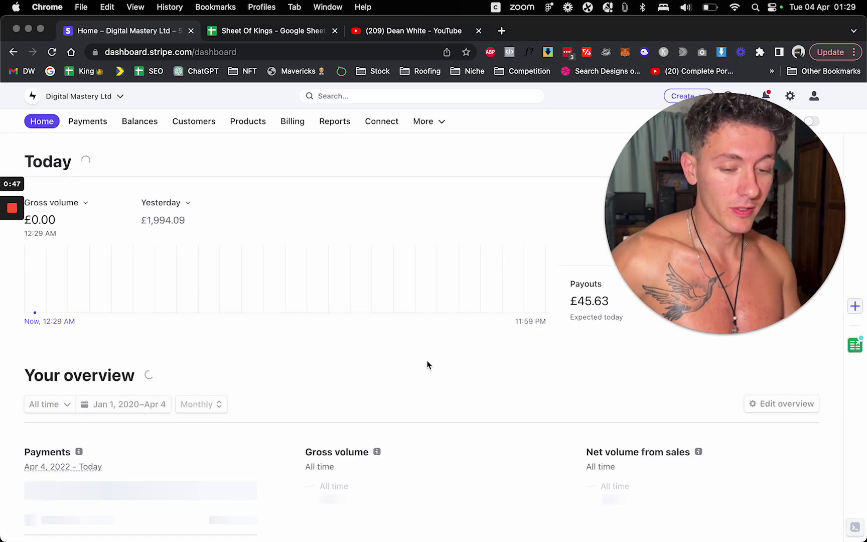
- Set the Stripe overview date range to Last 12 months
{"action": "left_click", "coordinate": [56, 448]}
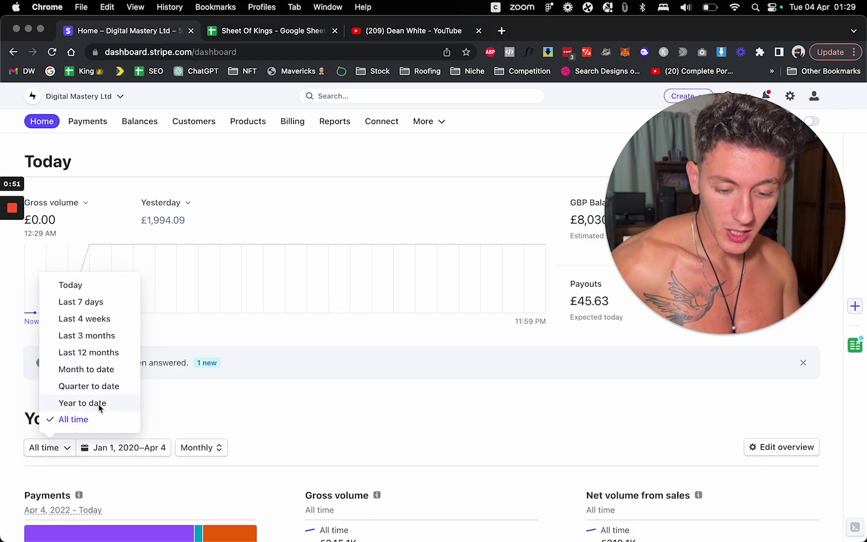
{"action": "left_click", "coordinate": [88, 353]}
{"action": "scroll", "coordinate": [345, 381], "scroll_direction": "down", "scroll_amount": 5}
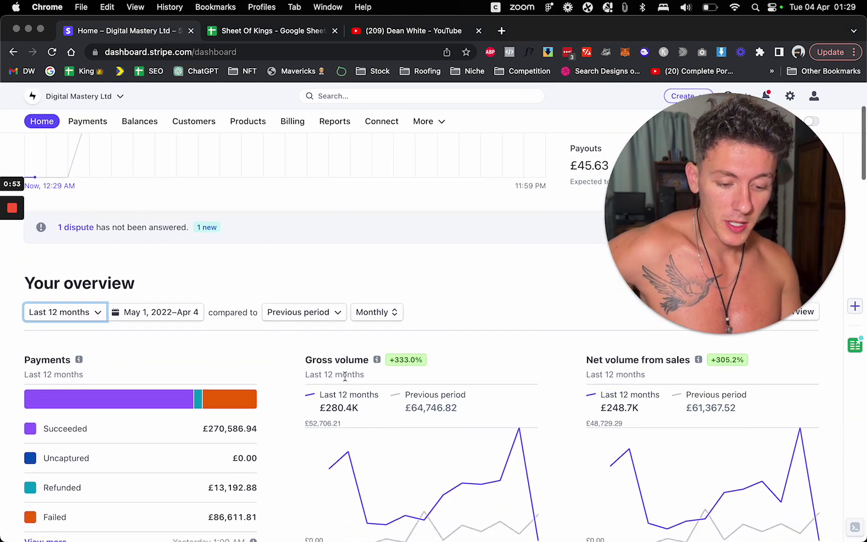
{"action": "left_click_drag", "start_coordinate": [372, 357], "coordinate": [315, 356]}
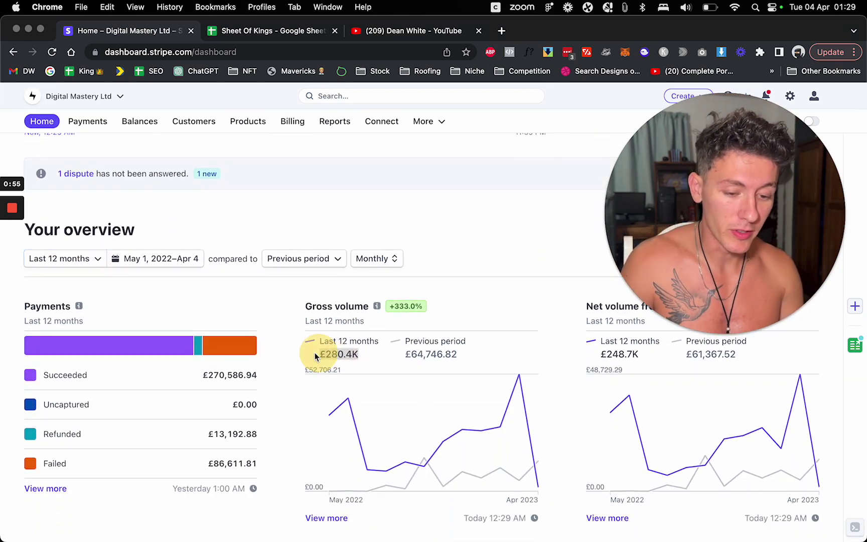
{"action": "left_click", "coordinate": [544, 354]}
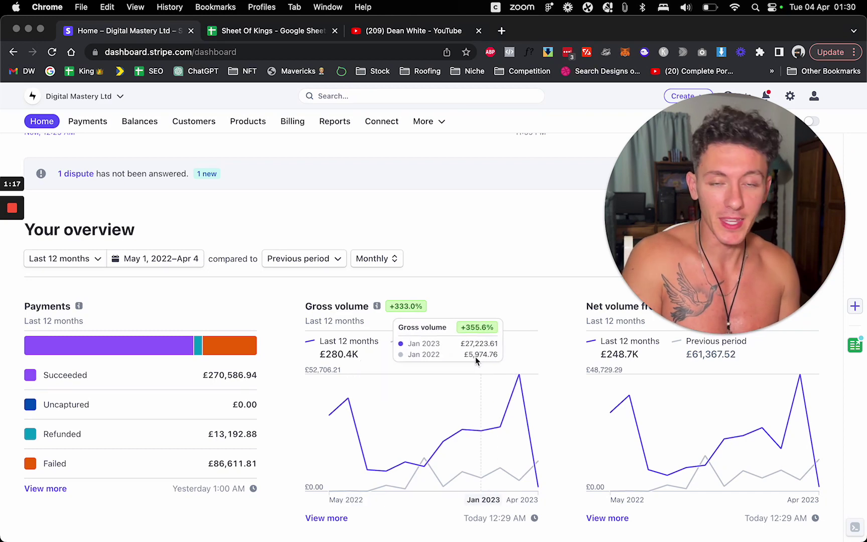
- Open the Entire Website SOP link in cell B2 of Sheet Of Kings in a new tab
{"action": "left_click", "coordinate": [271, 31]}
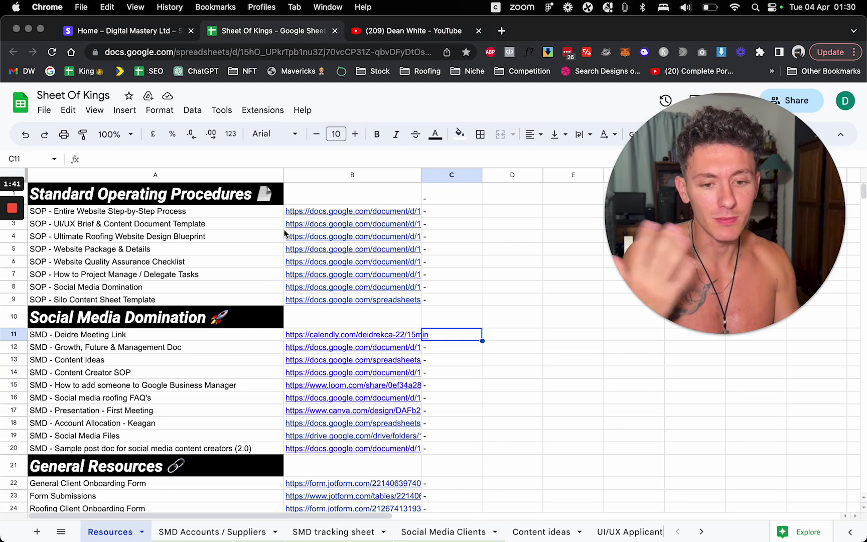
{"action": "left_click", "coordinate": [197, 212]}
{"action": "left_click", "coordinate": [325, 211]}
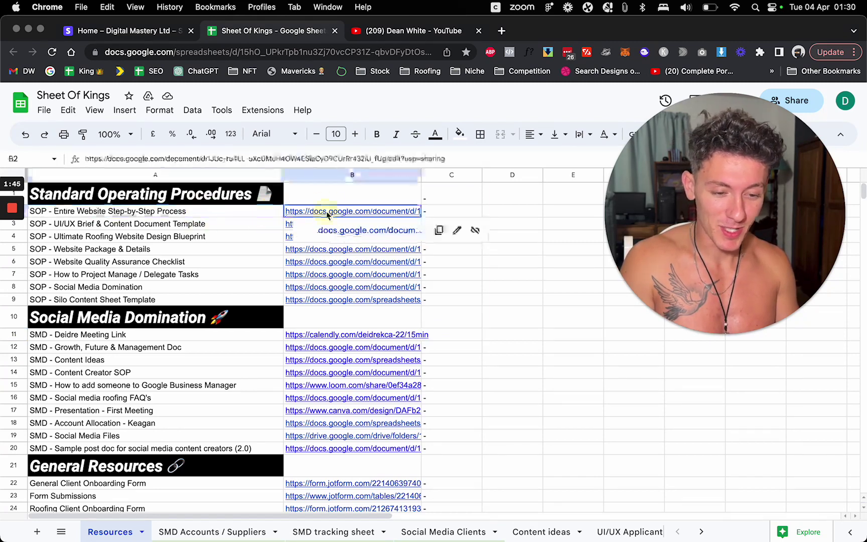
{"action": "left_click", "coordinate": [352, 230]}
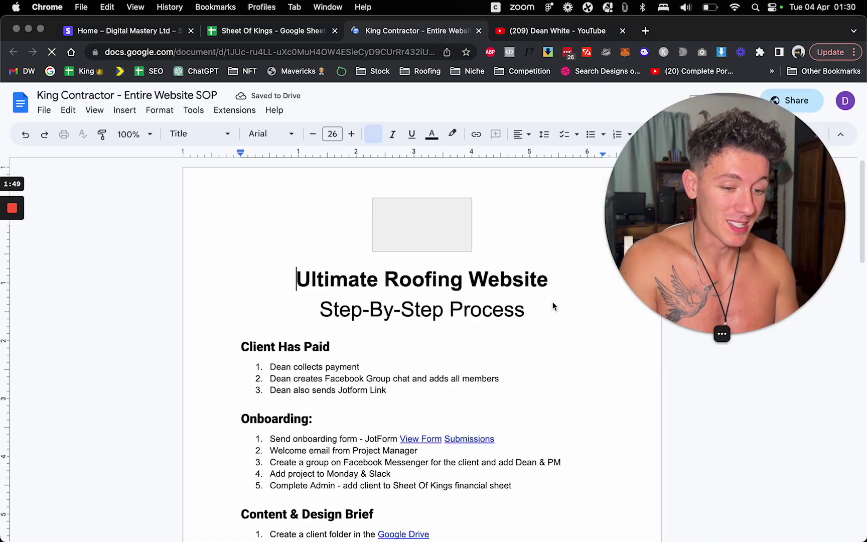
- Highlight the three Client Has Paid steps and the Send onboarding form step in the SOP
{"action": "scroll", "coordinate": [553, 302], "scroll_direction": "down", "scroll_amount": 2}
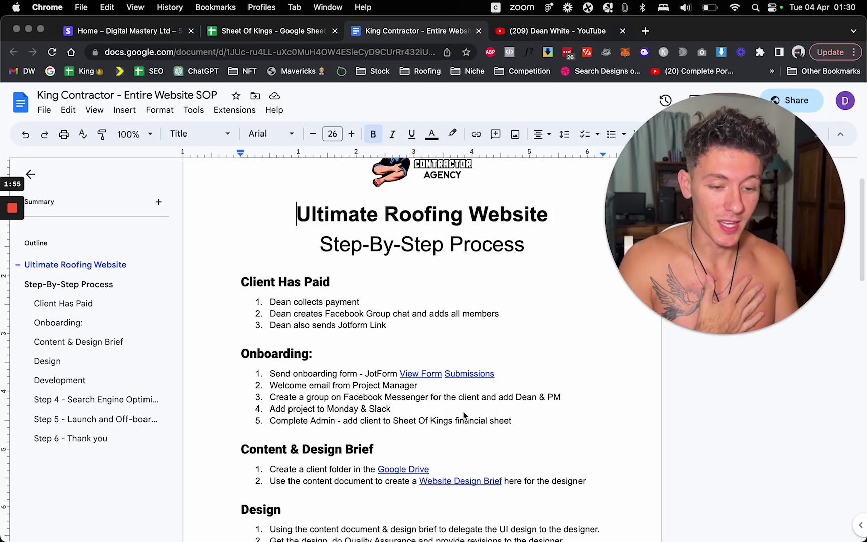
{"action": "left_click_drag", "start_coordinate": [383, 326], "coordinate": [257, 305]}
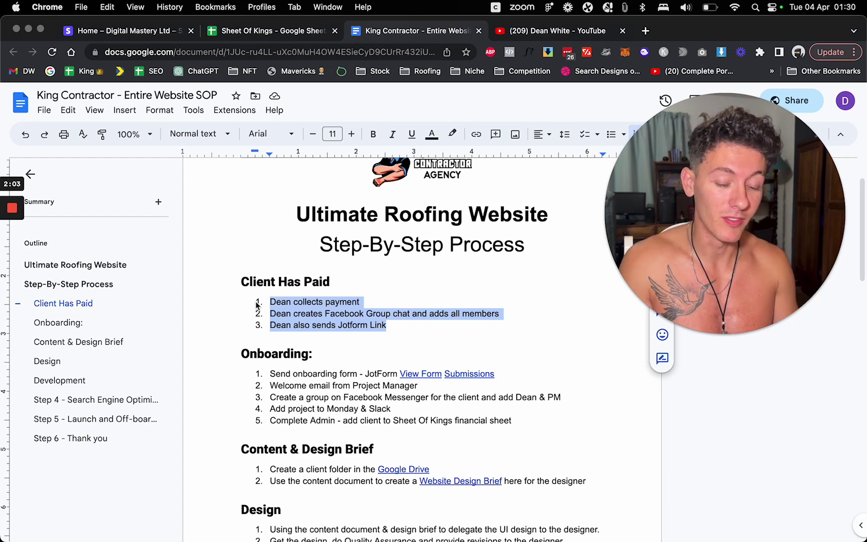
{"action": "left_click", "coordinate": [371, 326]}
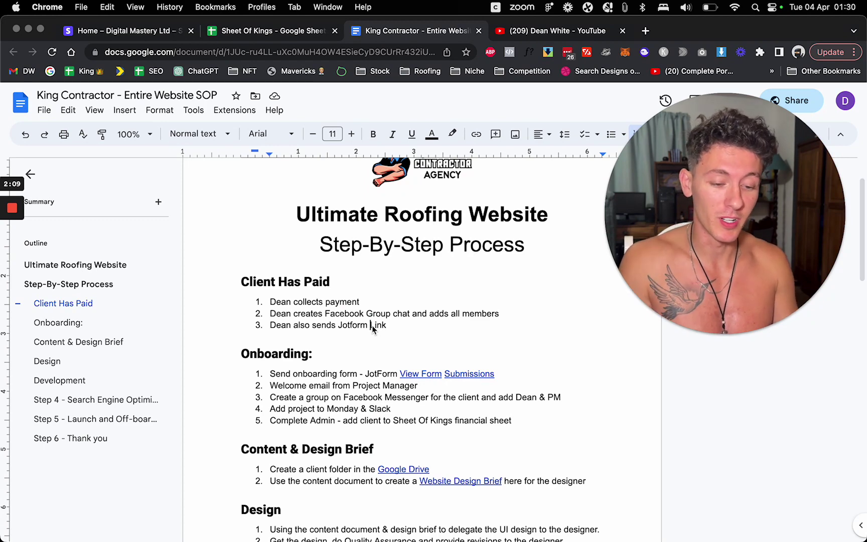
{"action": "left_click_drag", "start_coordinate": [387, 326], "coordinate": [248, 300]}
{"action": "scroll", "coordinate": [281, 310], "scroll_direction": "down", "scroll_amount": 2}
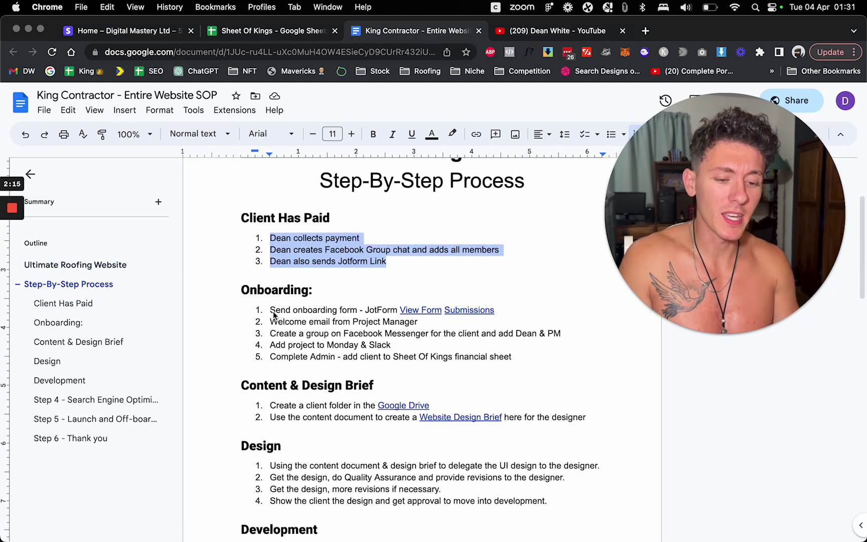
{"action": "left_click_drag", "start_coordinate": [271, 310], "coordinate": [398, 313]}
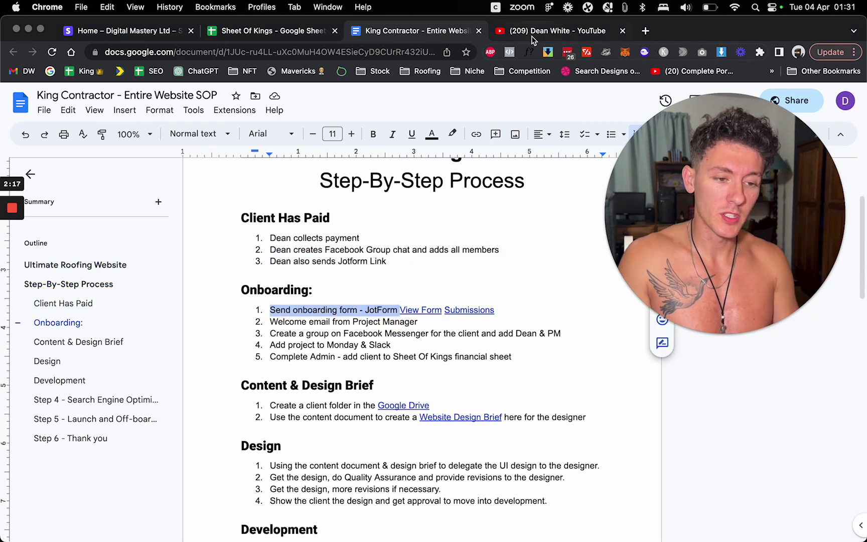
- Load Jotform's My Forms page in a new tab by entering 'jot'
{"action": "left_click", "coordinate": [647, 30]}
{"action": "type", "text": "jot"}
{"action": "key", "text": "Return"}
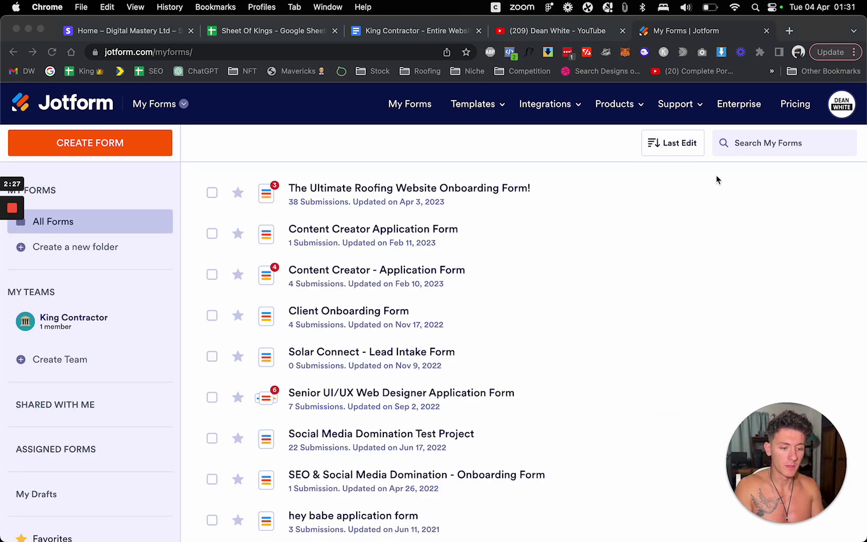
- Open the roofing website onboarding form in the Jotform builder and scroll its Page 1 questions
{"action": "left_click", "coordinate": [724, 200]}
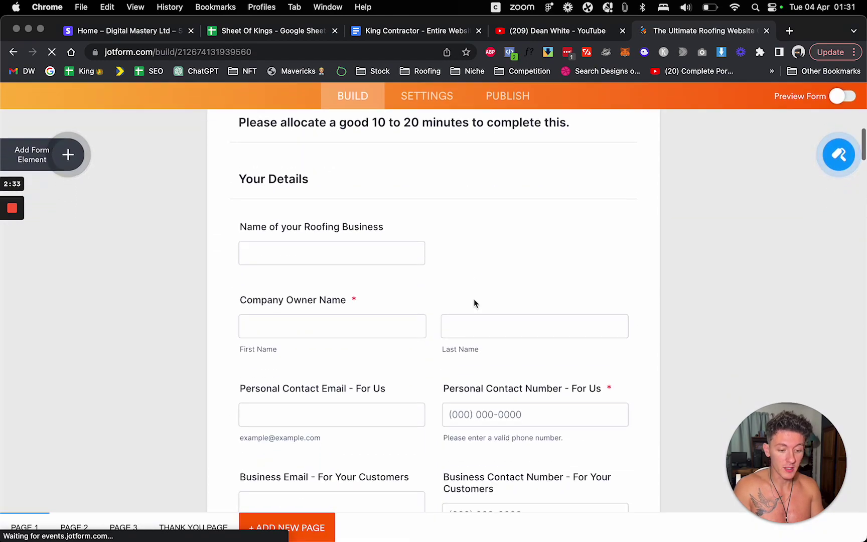
{"action": "scroll", "coordinate": [474, 298], "scroll_direction": "down", "scroll_amount": 10}
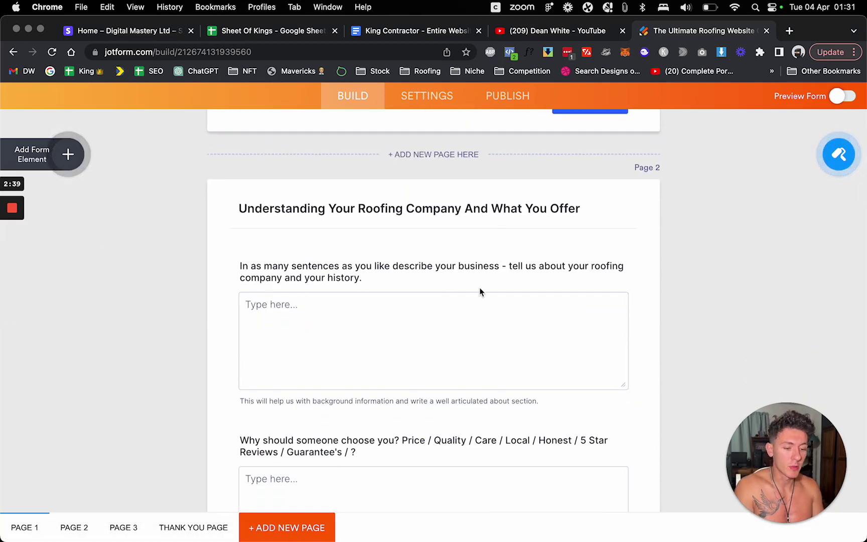
{"action": "scroll", "coordinate": [480, 291], "scroll_direction": "up", "scroll_amount": 8}
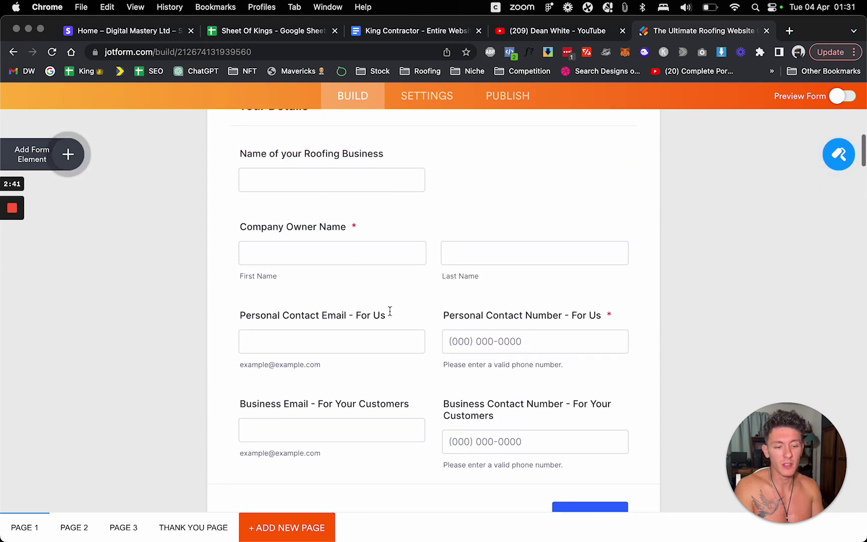
{"action": "scroll", "coordinate": [459, 295], "scroll_direction": "up", "scroll_amount": 2}
{"action": "scroll", "coordinate": [458, 295], "scroll_direction": "down", "scroll_amount": 10}
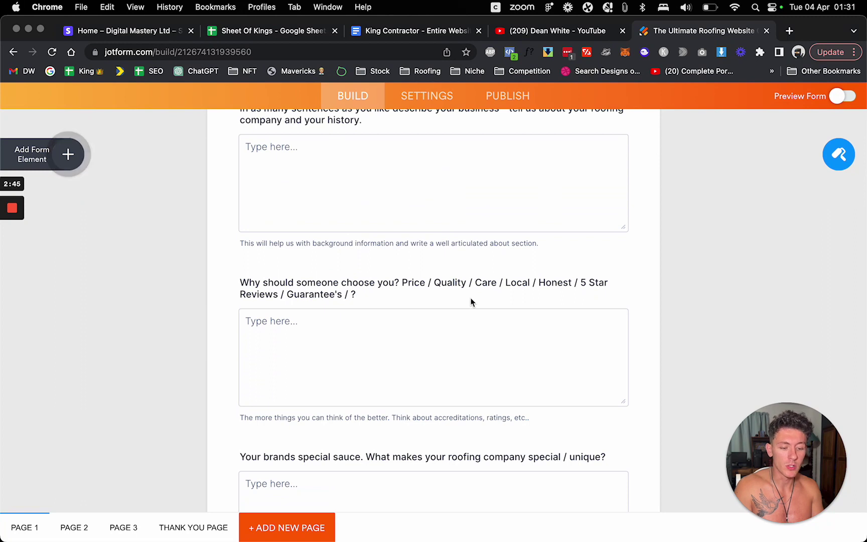
{"action": "scroll", "coordinate": [471, 301], "scroll_direction": "down", "scroll_amount": 3}
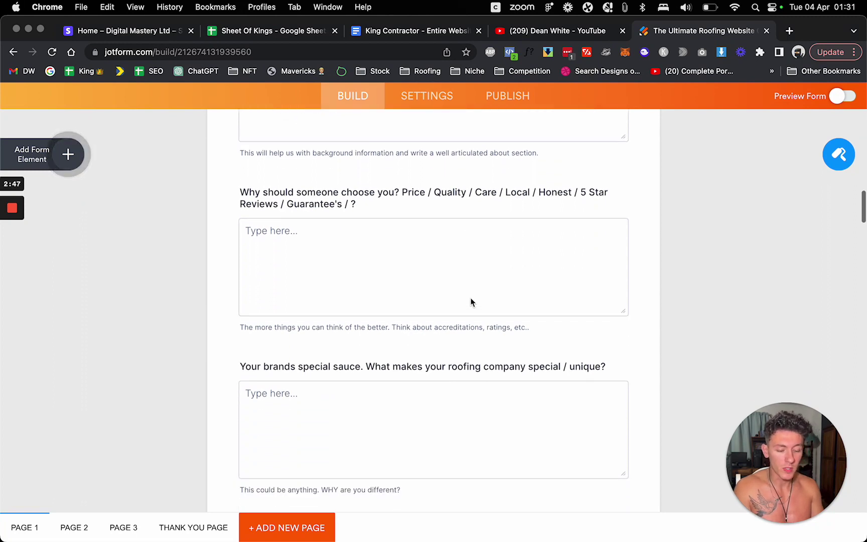
{"action": "scroll", "coordinate": [471, 302], "scroll_direction": "down", "scroll_amount": 2}
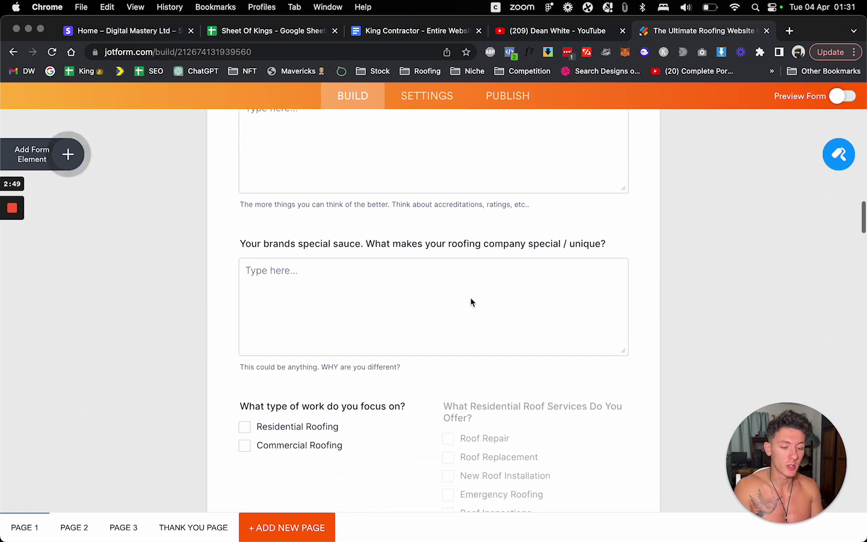
{"action": "scroll", "coordinate": [395, 291], "scroll_direction": "down", "scroll_amount": 1}
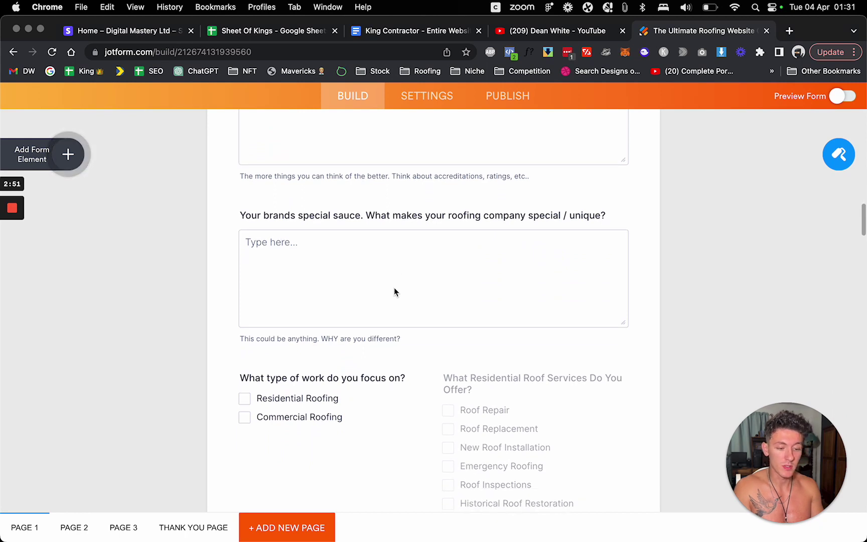
- Highlight 'roofing company' in the special sauce question, then deselect it and scroll further down Page 1
{"action": "left_click", "coordinate": [471, 215]}
{"action": "left_click_drag", "start_coordinate": [449, 215], "coordinate": [500, 218]}
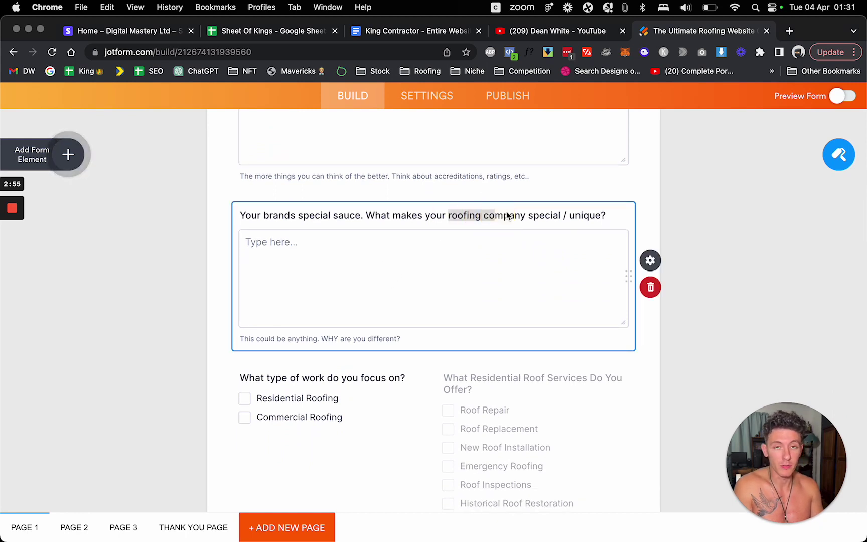
{"action": "left_click", "coordinate": [30, 29]}
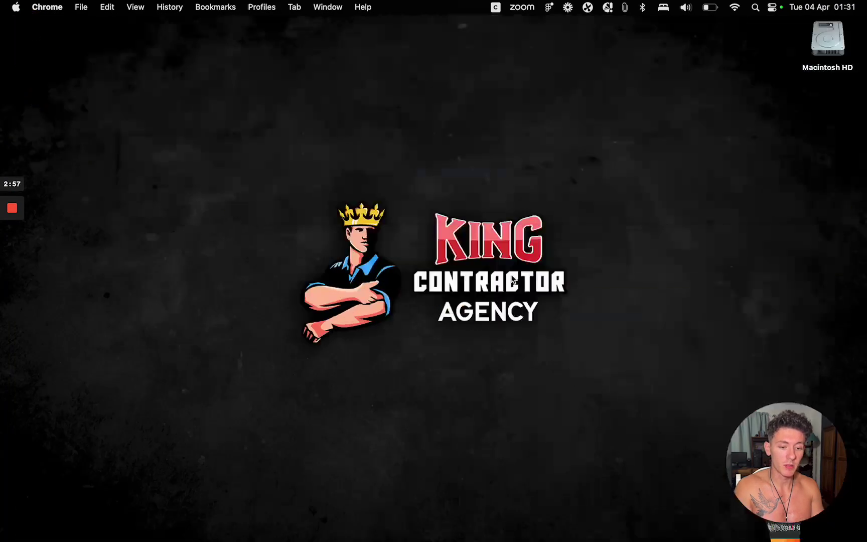
{"action": "left_click_drag", "start_coordinate": [295, 187], "coordinate": [562, 358]}
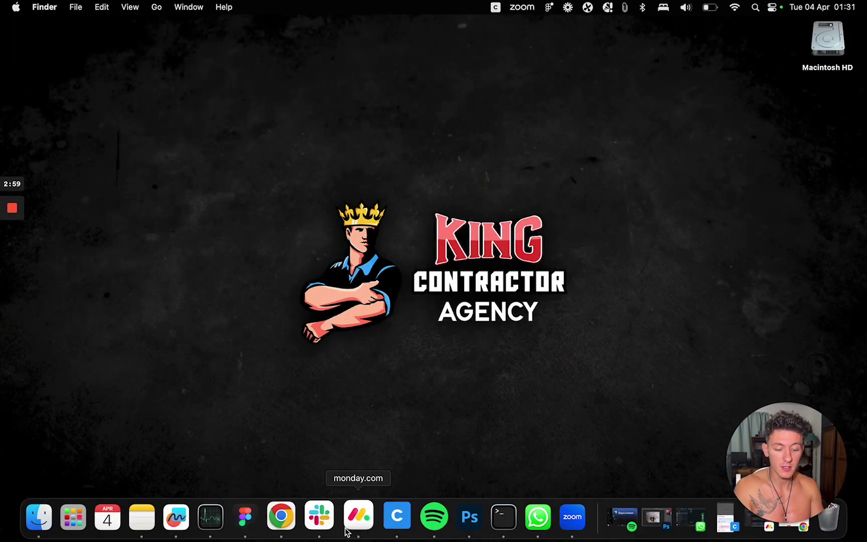
{"action": "left_click", "coordinate": [291, 517]}
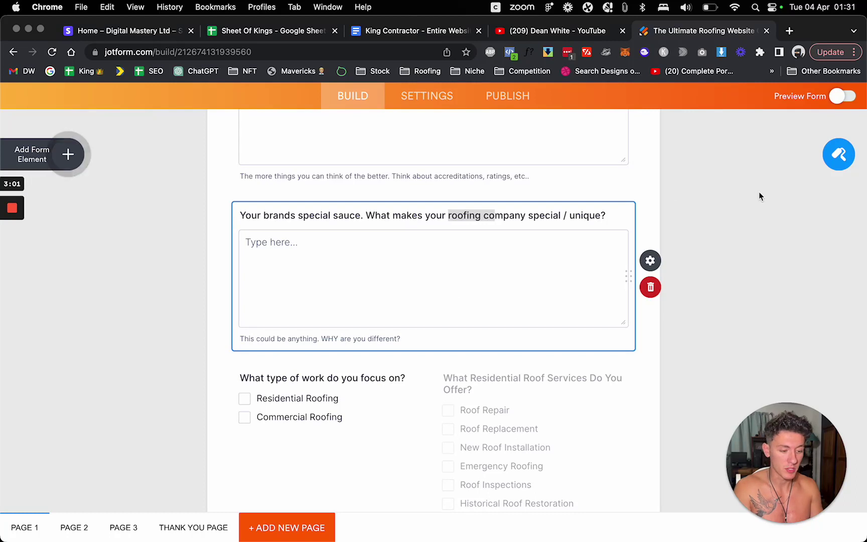
{"action": "left_click", "coordinate": [734, 200]}
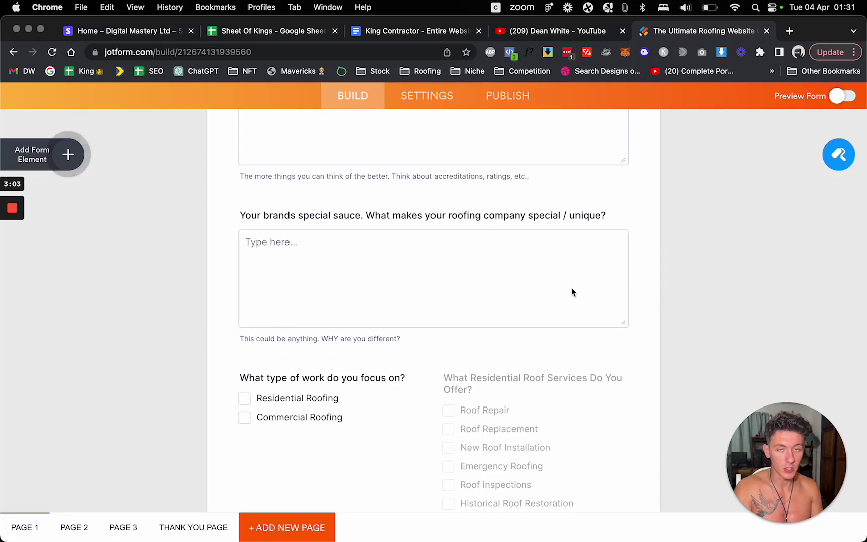
{"action": "scroll", "coordinate": [573, 293], "scroll_direction": "down", "scroll_amount": 5}
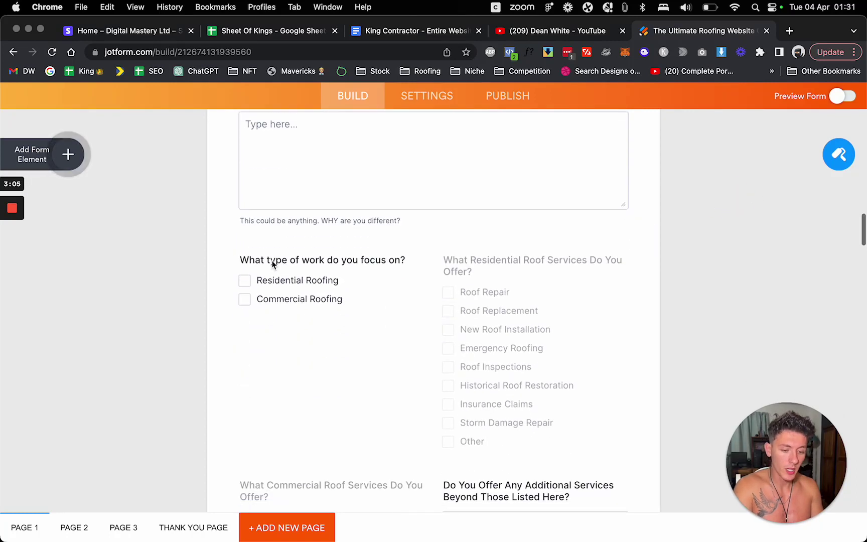
{"action": "scroll", "coordinate": [494, 369], "scroll_direction": "down", "scroll_amount": 6}
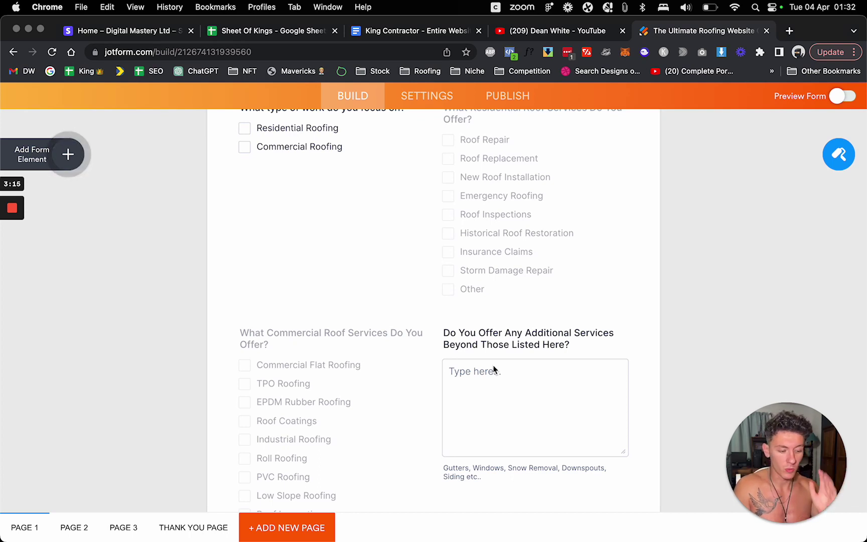
{"action": "scroll", "coordinate": [494, 370], "scroll_direction": "down", "scroll_amount": 9}
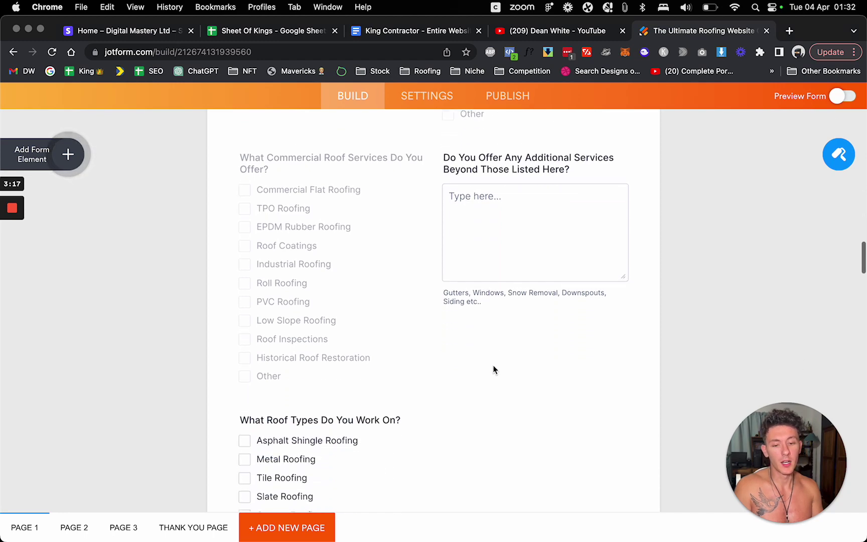
{"action": "scroll", "coordinate": [494, 370], "scroll_direction": "down", "scroll_amount": 7}
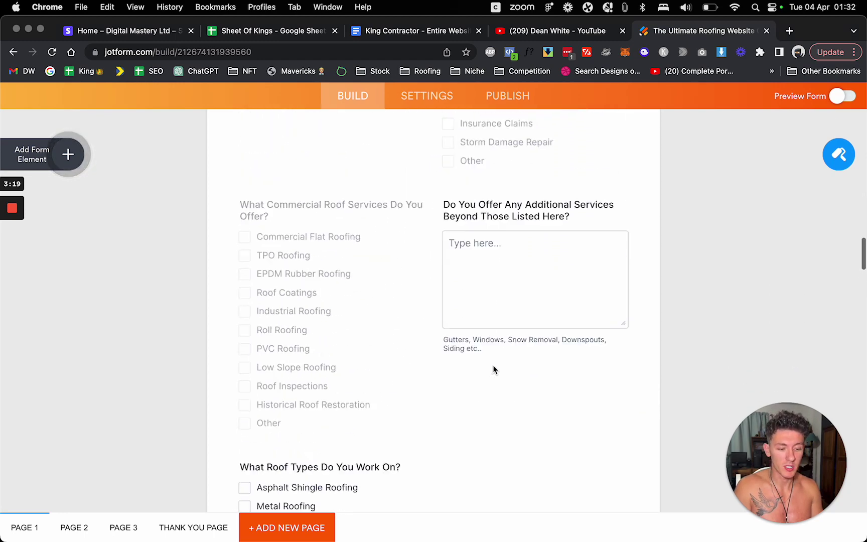
- Inspect the Residential Roofing answer and the hidden residential roof services question without editing
{"action": "scroll", "coordinate": [494, 365], "scroll_direction": "up", "scroll_amount": 5}
{"action": "left_click", "coordinate": [290, 242]}
{"action": "left_click", "coordinate": [500, 258]}
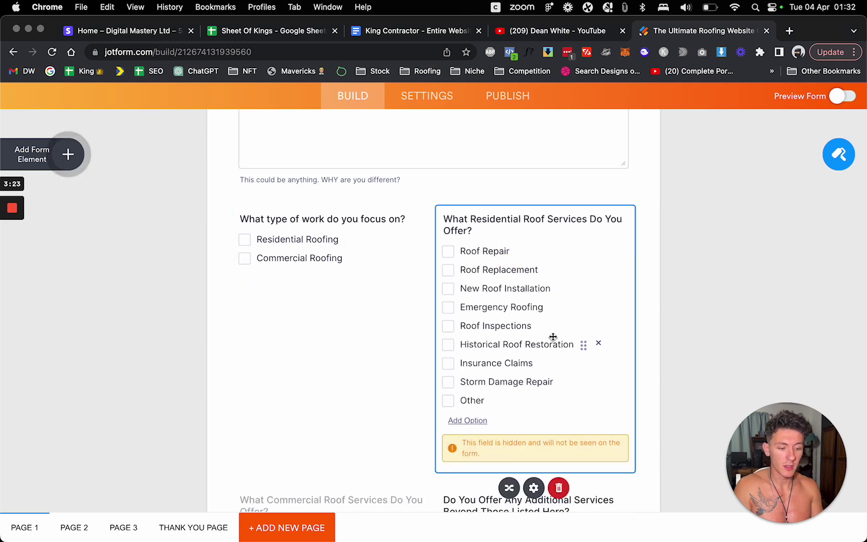
{"action": "left_click", "coordinate": [724, 302]}
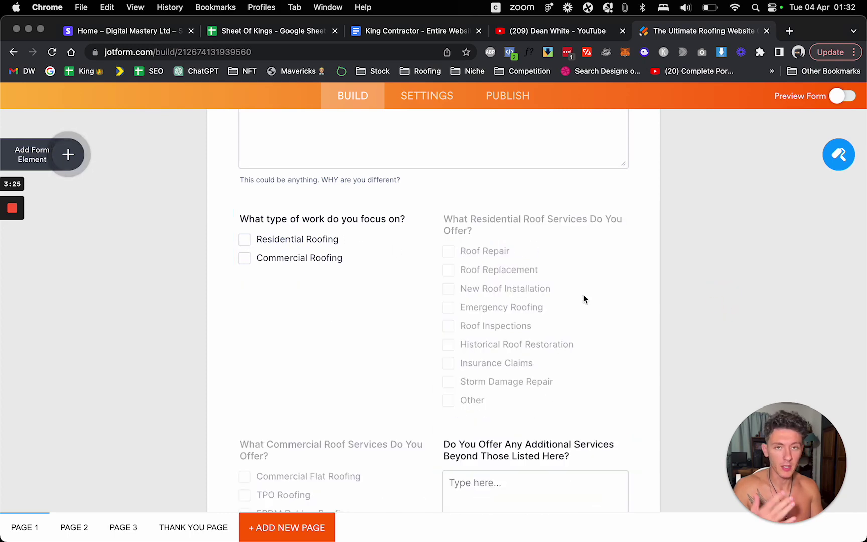
- Scroll through every page of the onboarding form down to Submit and back up
{"action": "scroll", "coordinate": [583, 294], "scroll_direction": "down", "scroll_amount": 5}
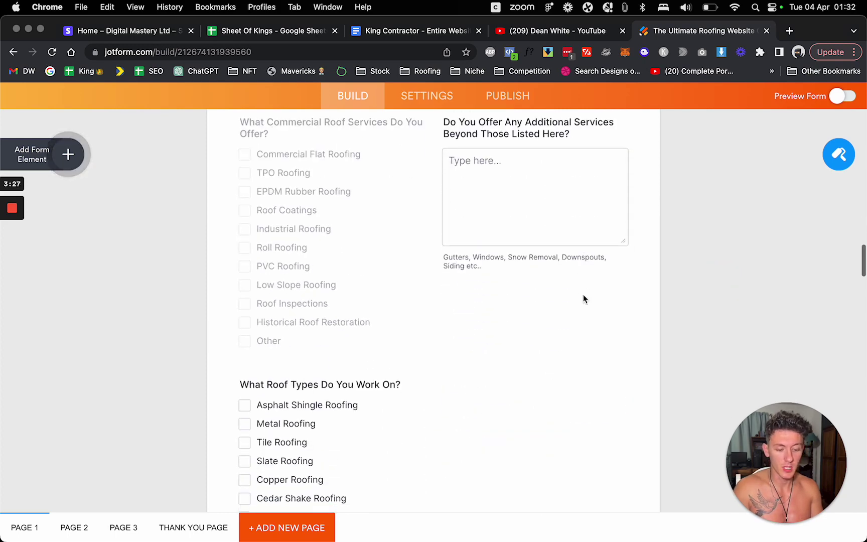
{"action": "scroll", "coordinate": [583, 295], "scroll_direction": "up", "scroll_amount": 1}
{"action": "scroll", "coordinate": [547, 271], "scroll_direction": "down", "scroll_amount": 6}
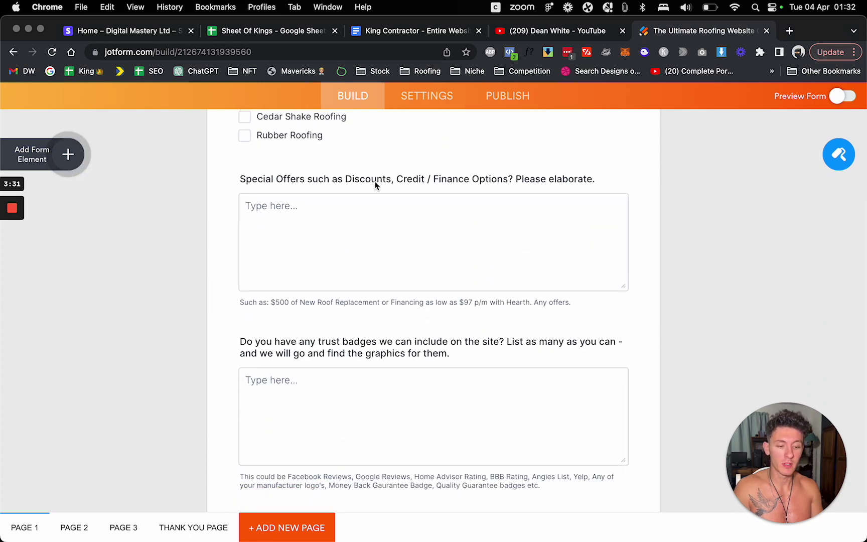
{"action": "scroll", "coordinate": [512, 189], "scroll_direction": "down", "scroll_amount": 2}
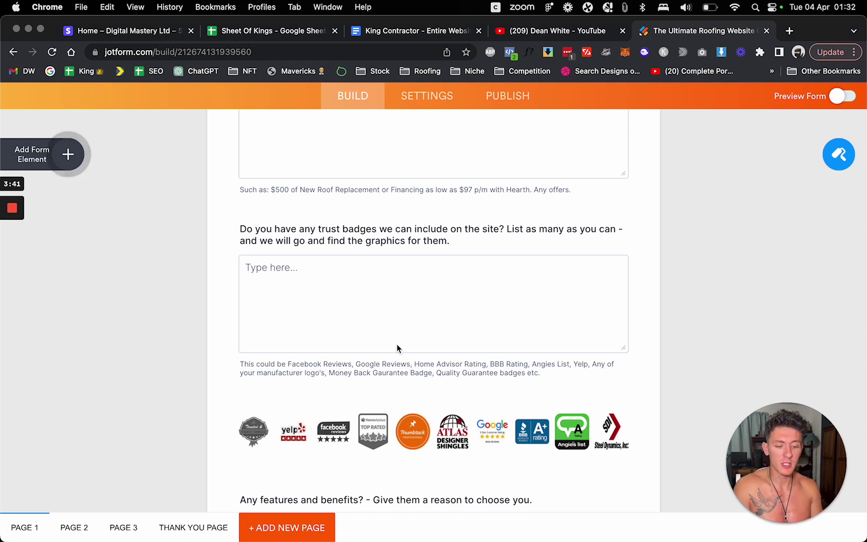
{"action": "scroll", "coordinate": [397, 349], "scroll_direction": "down", "scroll_amount": 5}
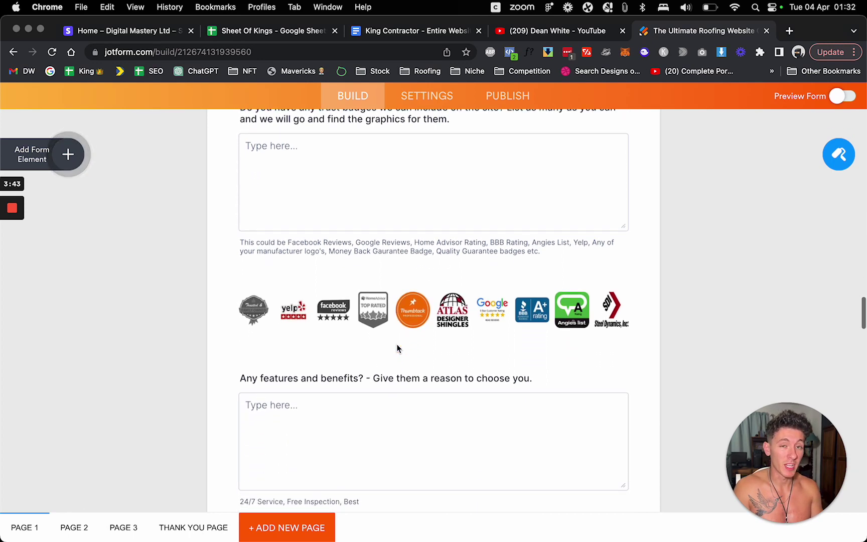
{"action": "scroll", "coordinate": [396, 348], "scroll_direction": "down", "scroll_amount": 1}
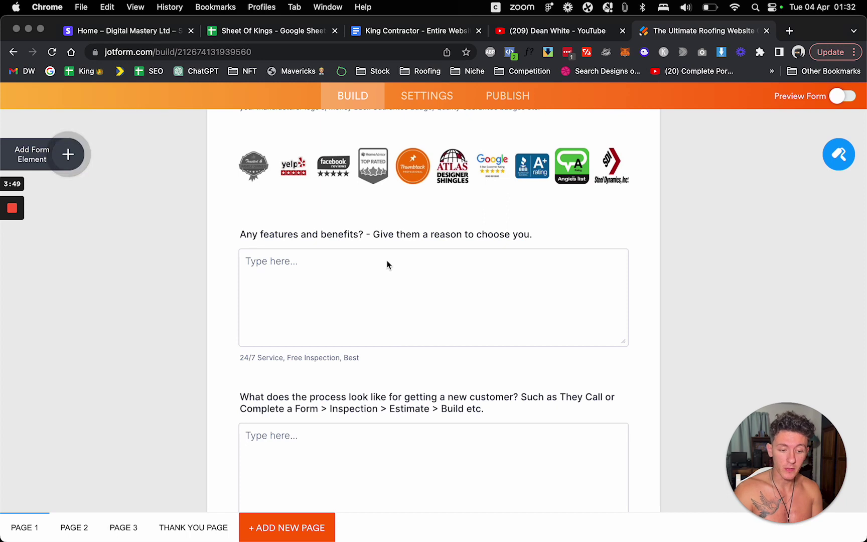
{"action": "scroll", "coordinate": [387, 260], "scroll_direction": "down", "scroll_amount": 2}
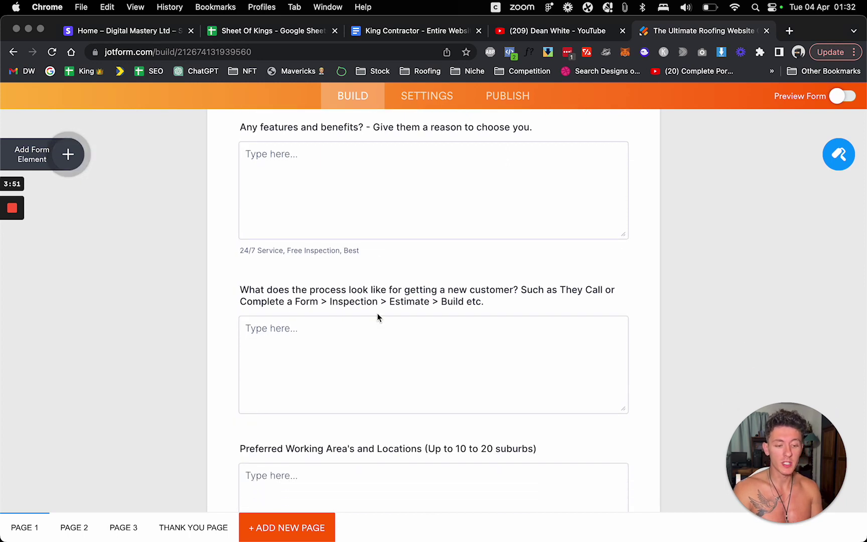
{"action": "scroll", "coordinate": [379, 317], "scroll_direction": "down", "scroll_amount": 1}
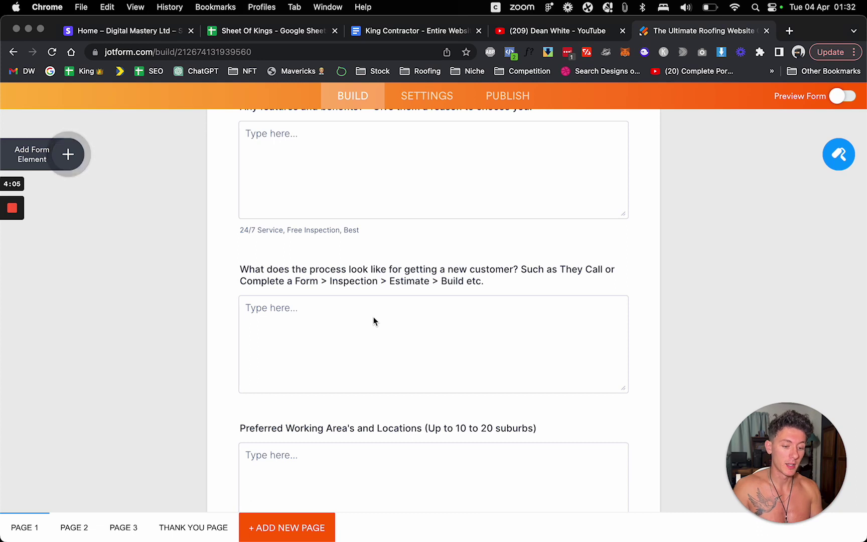
{"action": "scroll", "coordinate": [374, 318], "scroll_direction": "down", "scroll_amount": 2}
{"action": "scroll", "coordinate": [374, 318], "scroll_direction": "down", "scroll_amount": 5}
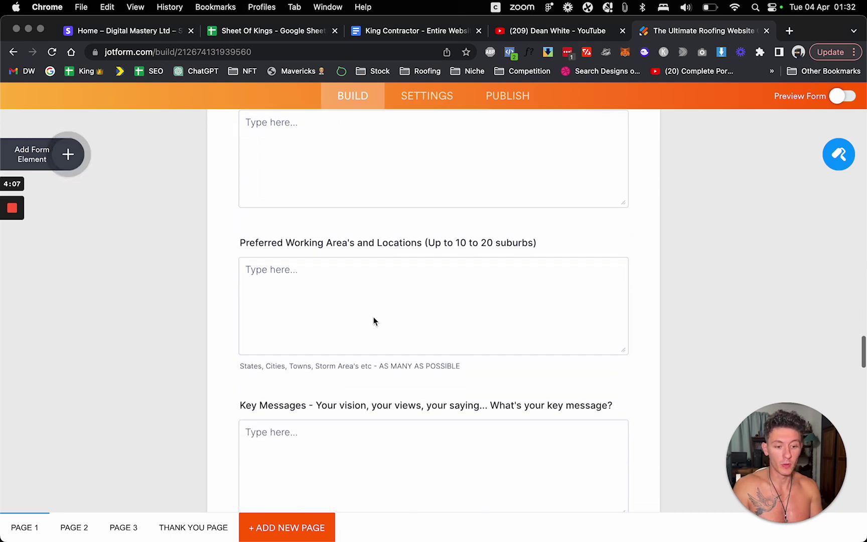
{"action": "scroll", "coordinate": [373, 316], "scroll_direction": "down", "scroll_amount": 3}
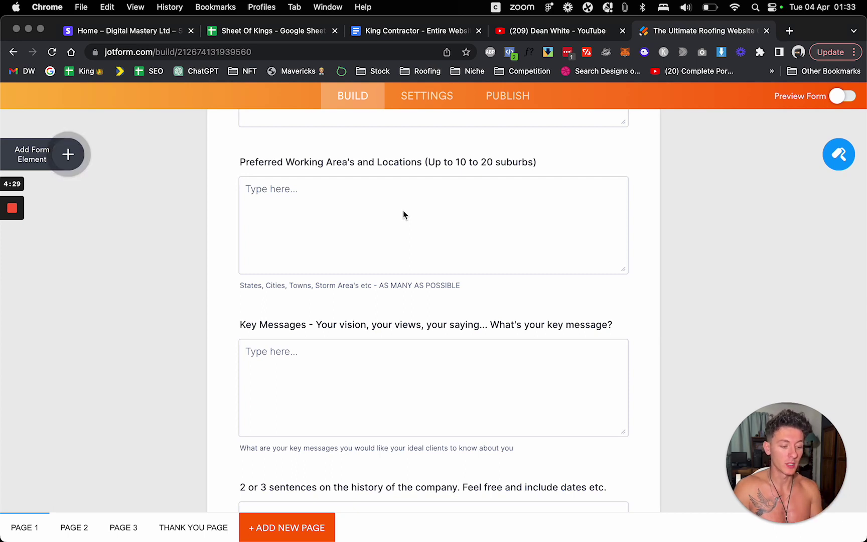
{"action": "scroll", "coordinate": [403, 215], "scroll_direction": "down", "scroll_amount": 3}
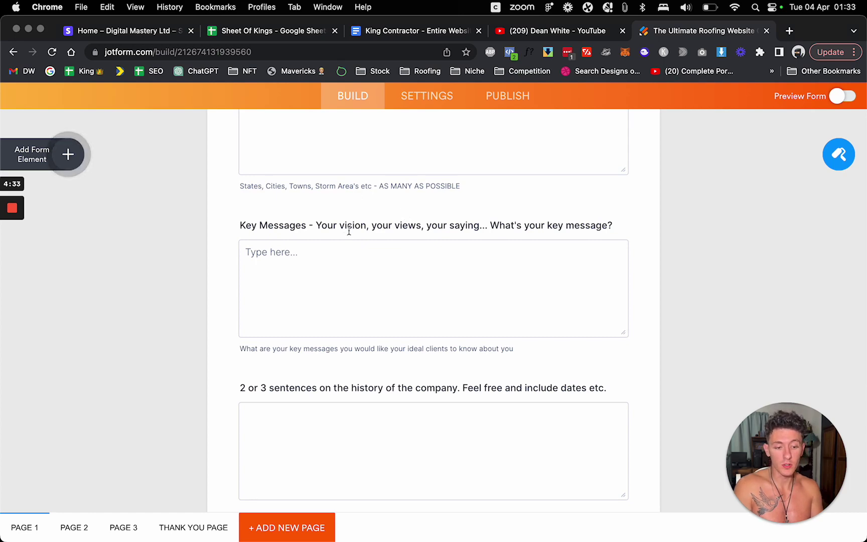
{"action": "scroll", "coordinate": [445, 250], "scroll_direction": "down", "scroll_amount": 5}
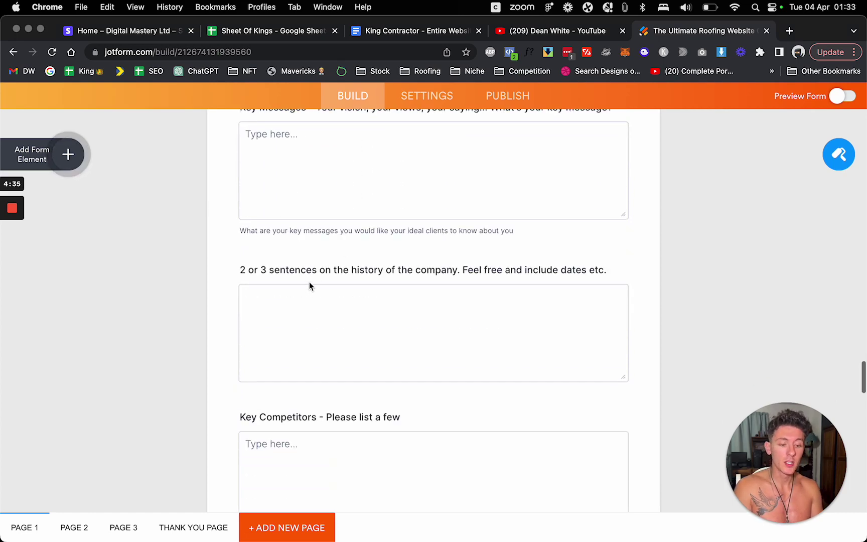
{"action": "scroll", "coordinate": [311, 293], "scroll_direction": "down", "scroll_amount": 5}
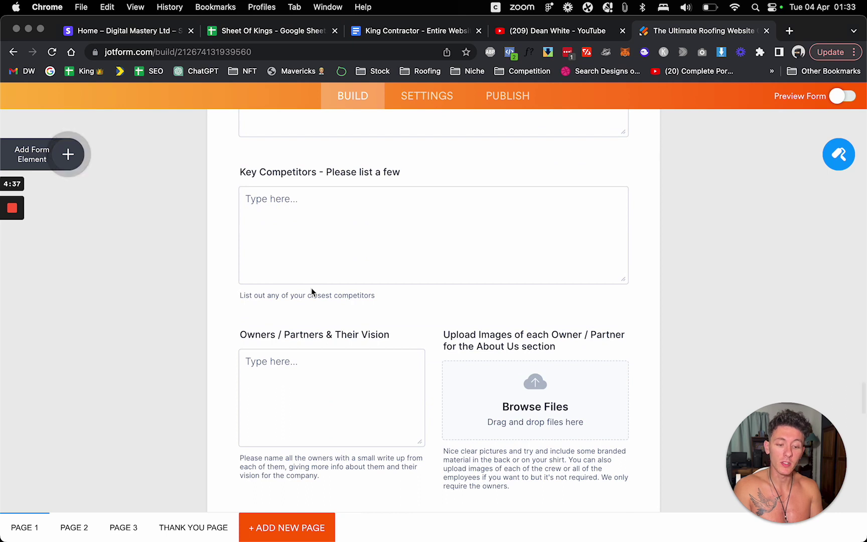
{"action": "scroll", "coordinate": [311, 293], "scroll_direction": "down", "scroll_amount": 2}
{"action": "scroll", "coordinate": [311, 291], "scroll_direction": "down", "scroll_amount": 4}
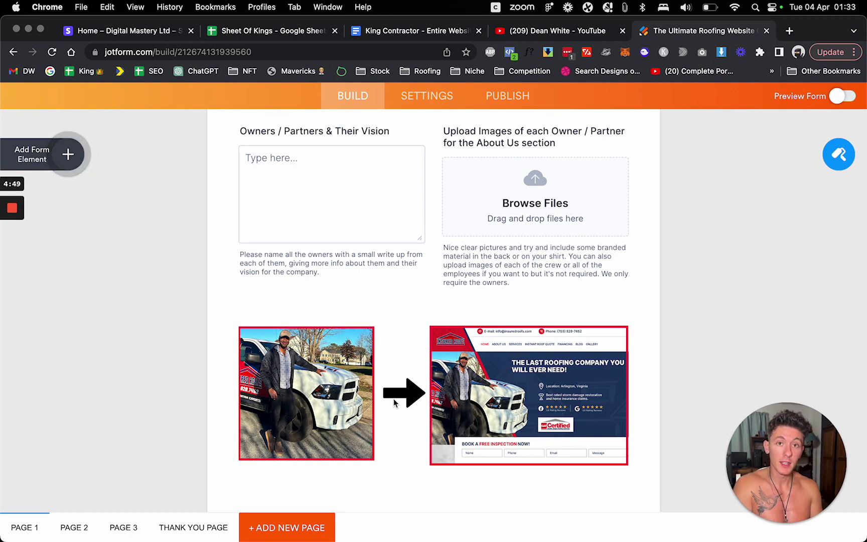
{"action": "scroll", "coordinate": [393, 401], "scroll_direction": "down", "scroll_amount": 2}
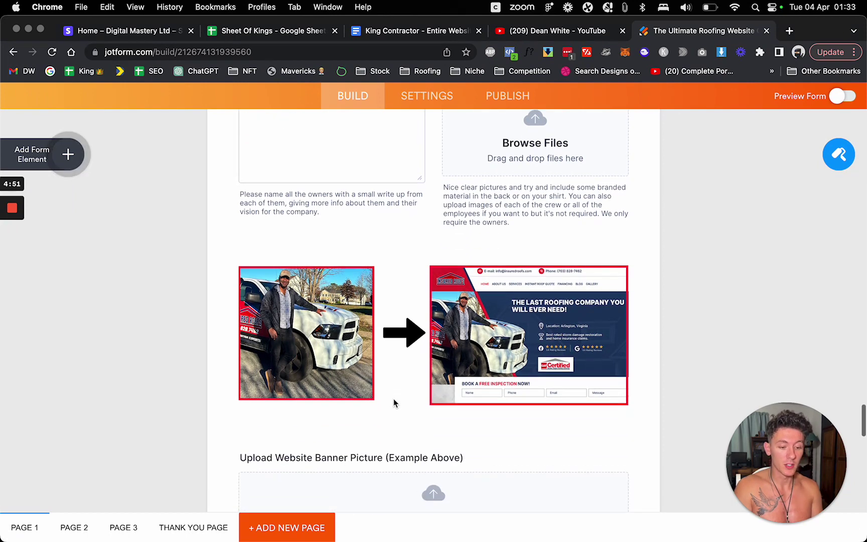
{"action": "scroll", "coordinate": [480, 351], "scroll_direction": "down", "scroll_amount": 3}
{"action": "scroll", "coordinate": [480, 350], "scroll_direction": "down", "scroll_amount": 5}
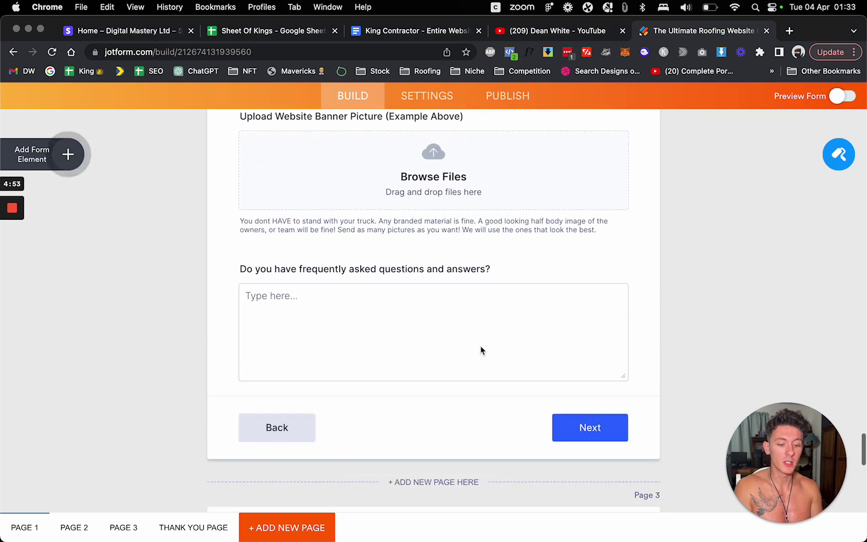
{"action": "scroll", "coordinate": [441, 350], "scroll_direction": "down", "scroll_amount": 10}
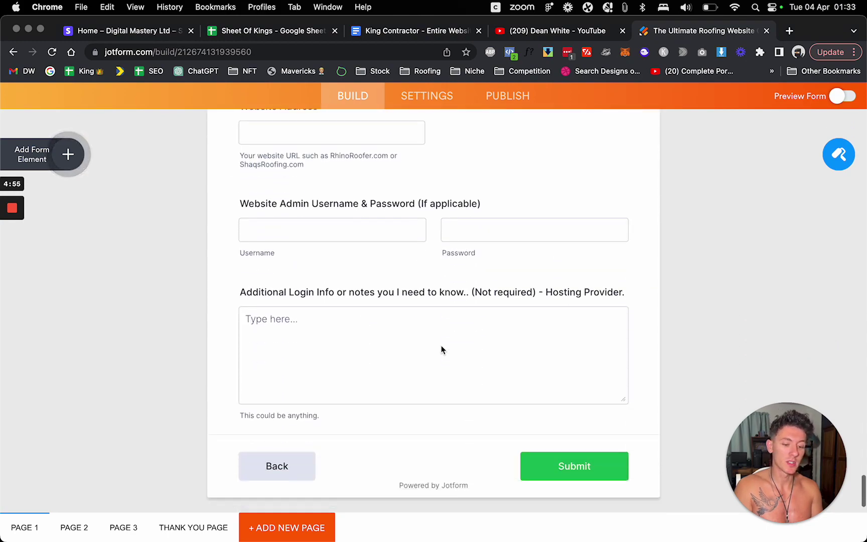
{"action": "scroll", "coordinate": [441, 350], "scroll_direction": "up", "scroll_amount": 6}
{"action": "scroll", "coordinate": [441, 346], "scroll_direction": "up", "scroll_amount": 20}
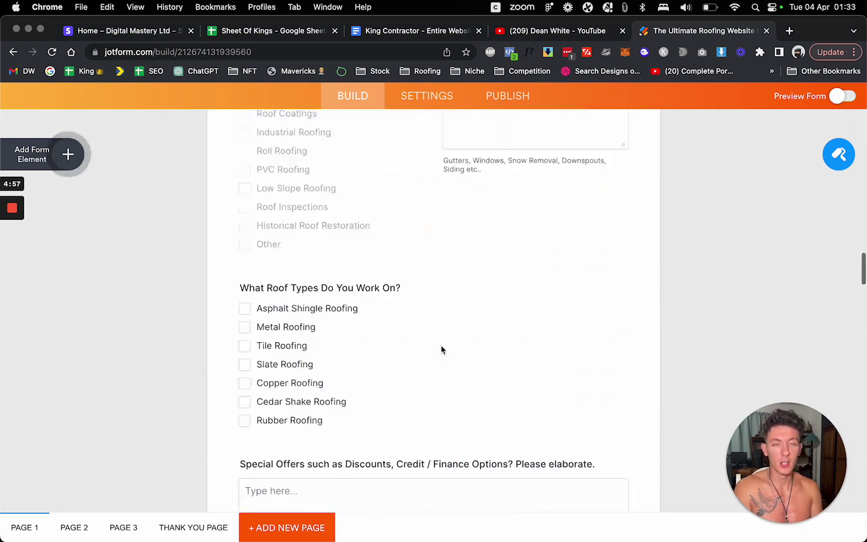
- Back in the website SOP, highlight the welcome email step and 'Project Manager' in step 2
{"action": "left_click", "coordinate": [413, 29]}
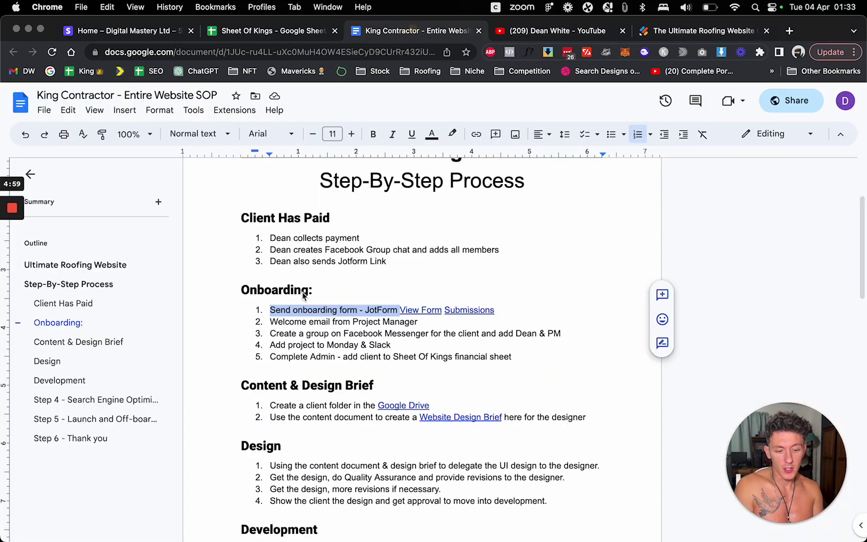
{"action": "left_click", "coordinate": [304, 322]}
{"action": "left_click_drag", "start_coordinate": [274, 324], "coordinate": [434, 325]}
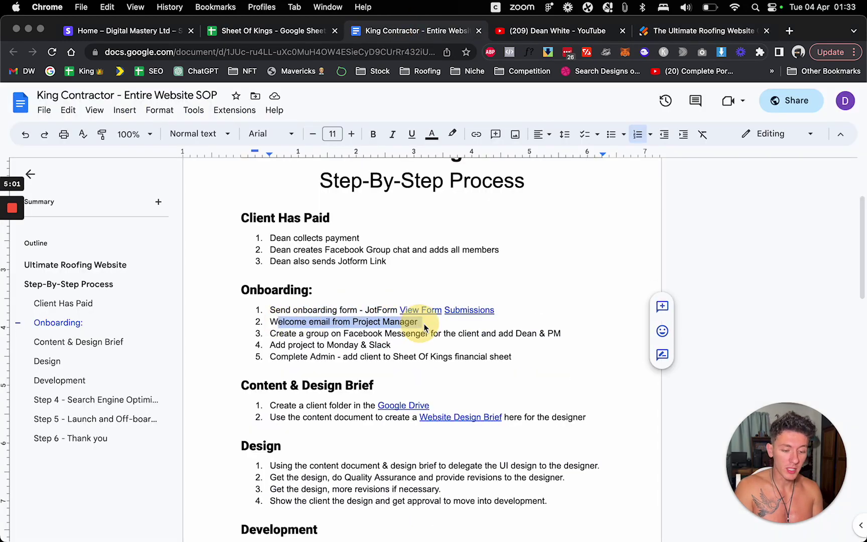
{"action": "left_click", "coordinate": [430, 324]}
{"action": "left_click_drag", "start_coordinate": [289, 325], "coordinate": [367, 327]}
{"action": "left_click", "coordinate": [377, 326]}
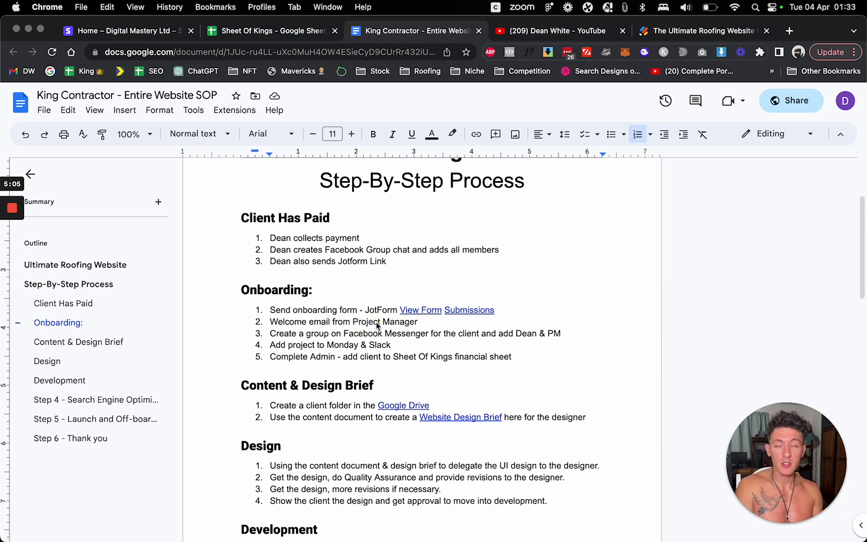
{"action": "left_click_drag", "start_coordinate": [353, 325], "coordinate": [420, 325]}
{"action": "left_click", "coordinate": [420, 324]}
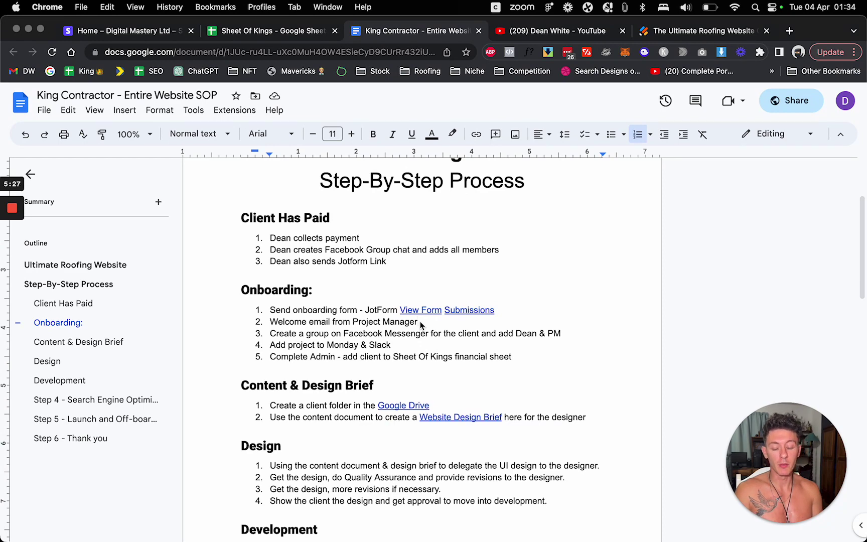
{"action": "scroll", "coordinate": [420, 321], "scroll_direction": "down", "scroll_amount": 10}
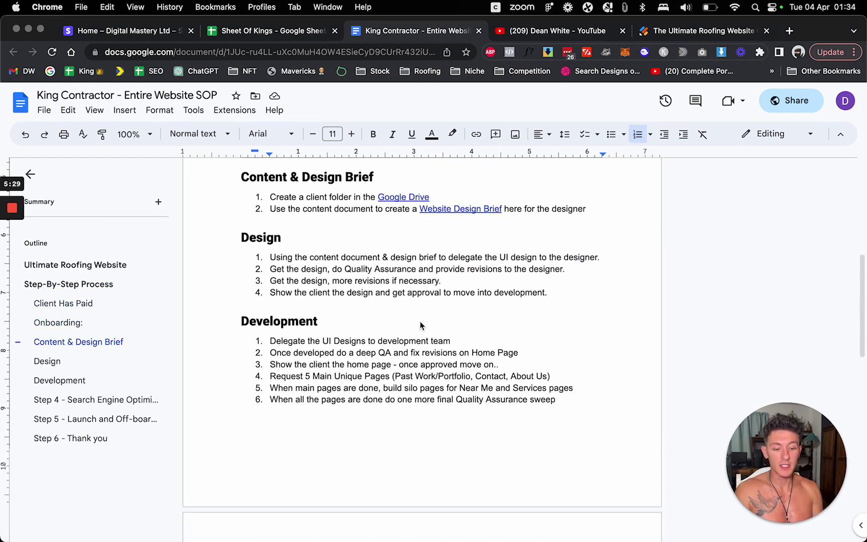
{"action": "scroll", "coordinate": [420, 321], "scroll_direction": "up", "scroll_amount": 10}
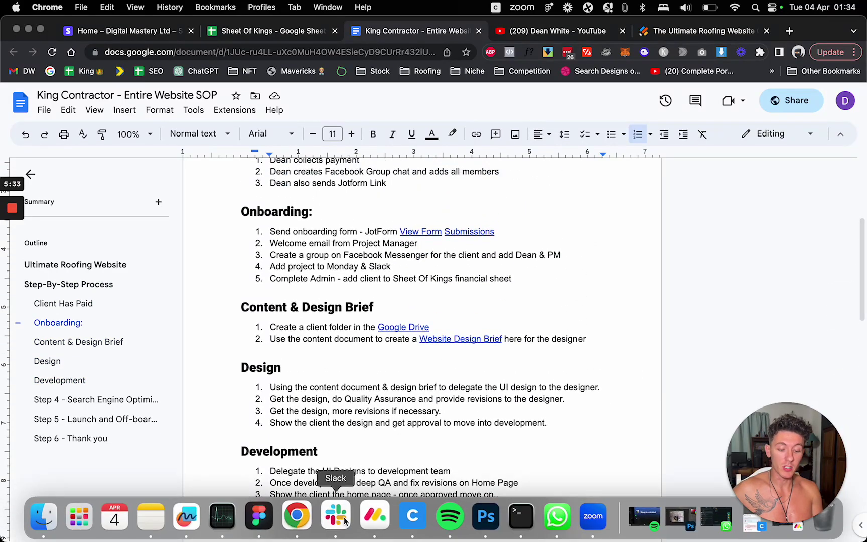
{"action": "left_click", "coordinate": [375, 514]}
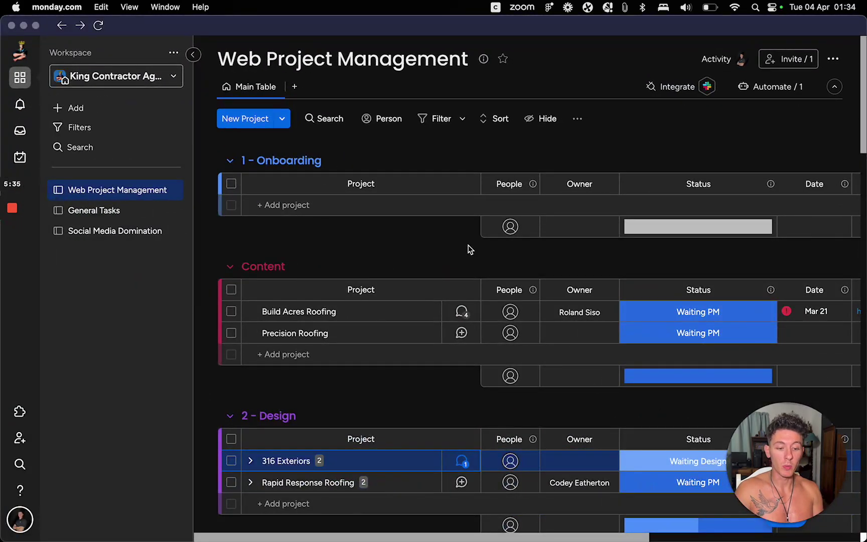
{"action": "scroll", "coordinate": [469, 249], "scroll_direction": "down", "scroll_amount": 2}
{"action": "scroll", "coordinate": [467, 248], "scroll_direction": "up", "scroll_amount": 2}
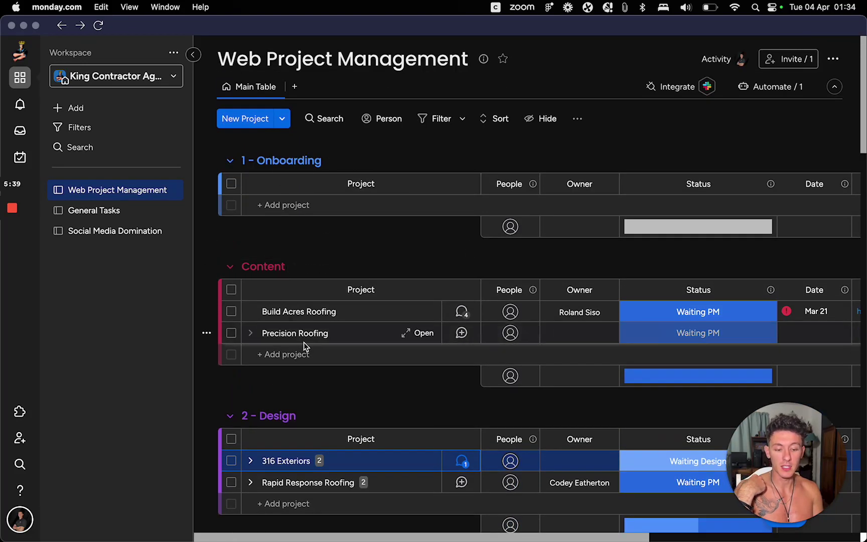
{"action": "scroll", "coordinate": [301, 326], "scroll_direction": "down", "scroll_amount": 3}
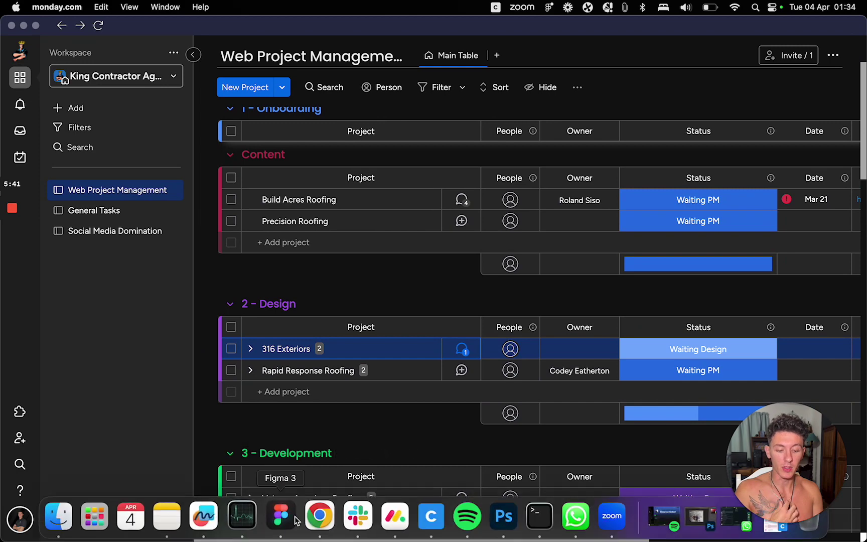
{"action": "left_click", "coordinate": [318, 515]}
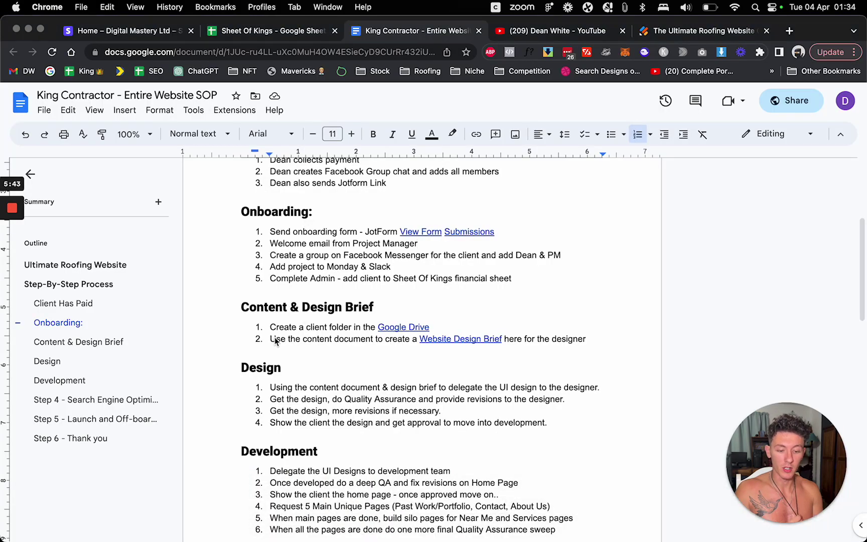
{"action": "mouse_move", "coordinate": [361, 537]}
{"action": "left_click", "coordinate": [392, 516]}
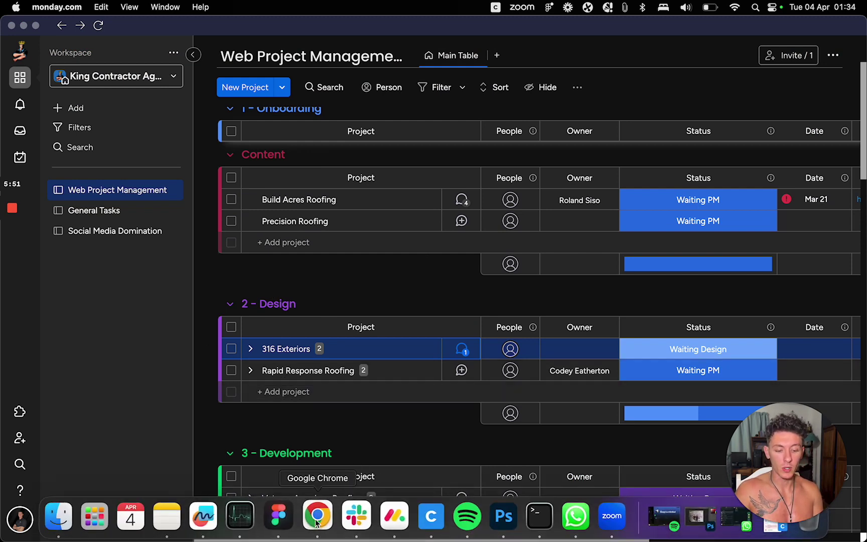
{"action": "left_click", "coordinate": [318, 517]}
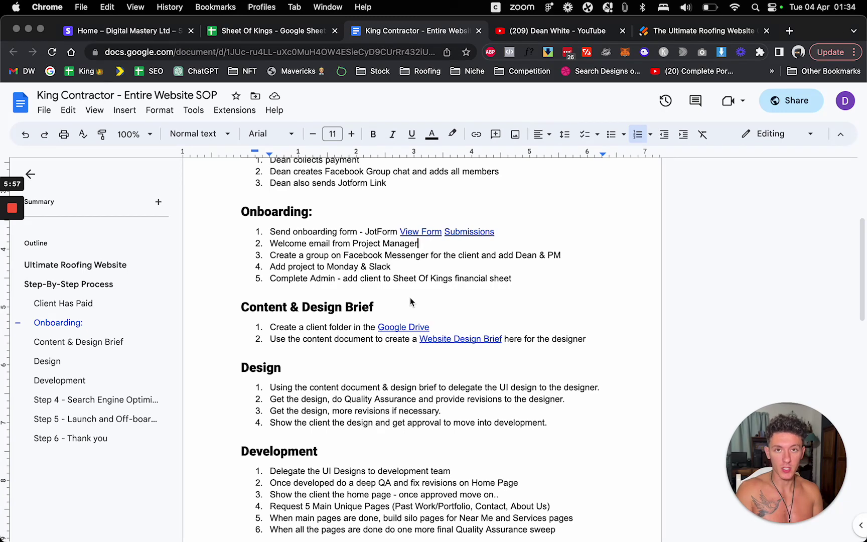
- Highlight the Content & Design Brief heading and the client folder step in the SOP
{"action": "scroll", "coordinate": [330, 266], "scroll_direction": "down", "scroll_amount": 1}
{"action": "scroll", "coordinate": [329, 262], "scroll_direction": "down", "scroll_amount": 1}
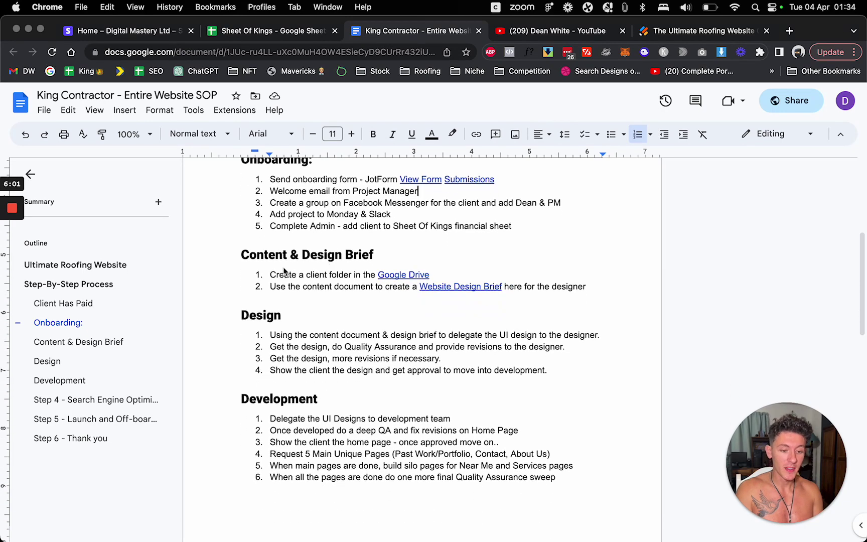
{"action": "left_click_drag", "start_coordinate": [276, 278], "coordinate": [451, 285]}
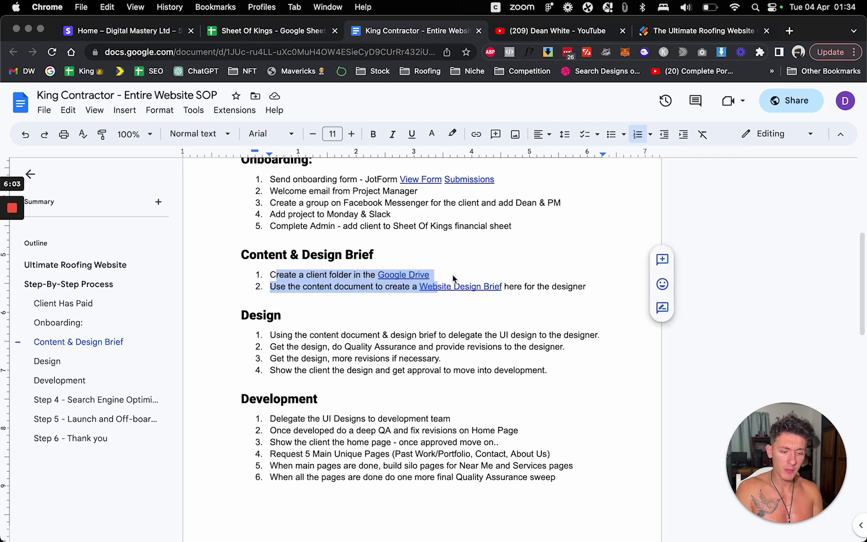
{"action": "left_click", "coordinate": [451, 285]}
{"action": "left_click_drag", "start_coordinate": [270, 259], "coordinate": [382, 253]}
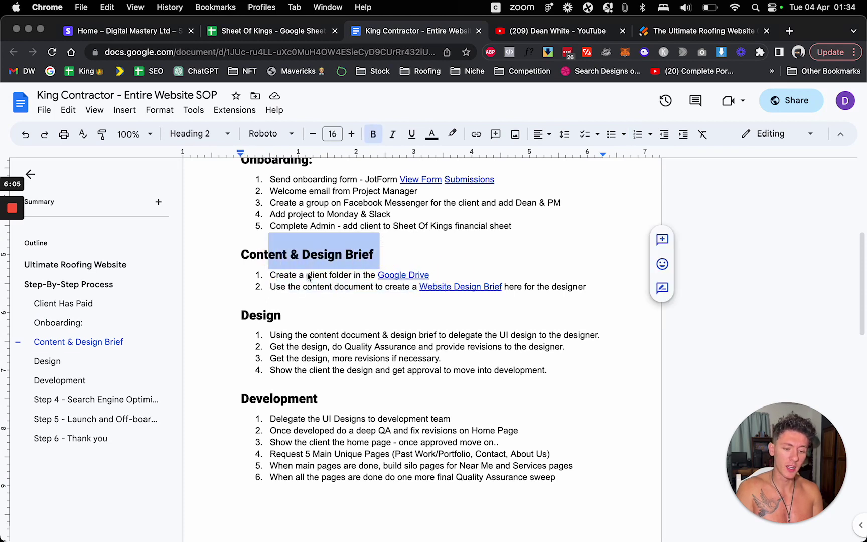
{"action": "left_click_drag", "start_coordinate": [307, 275], "coordinate": [435, 275]}
{"action": "left_click", "coordinate": [437, 275]}
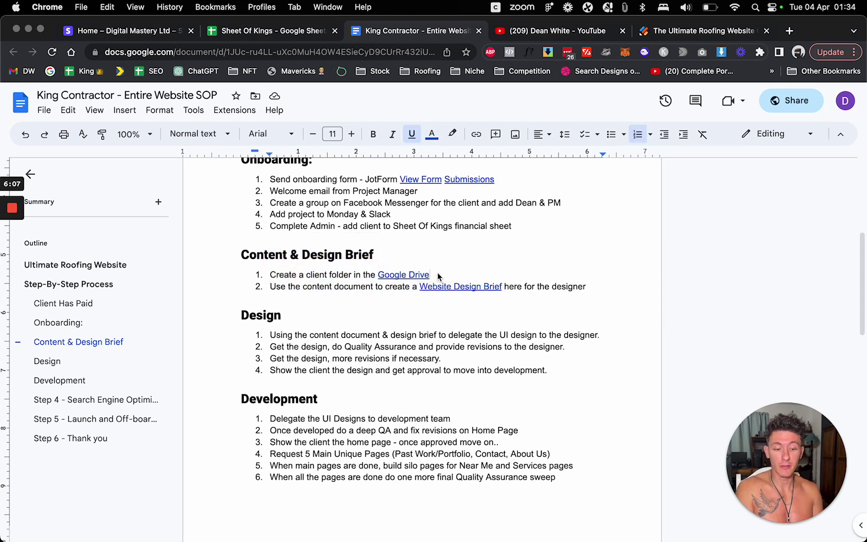
- Open the client folders Google Drive link in a new tab, then return to the SOP
{"action": "left_click", "coordinate": [412, 276]}
{"action": "left_click", "coordinate": [456, 293]}
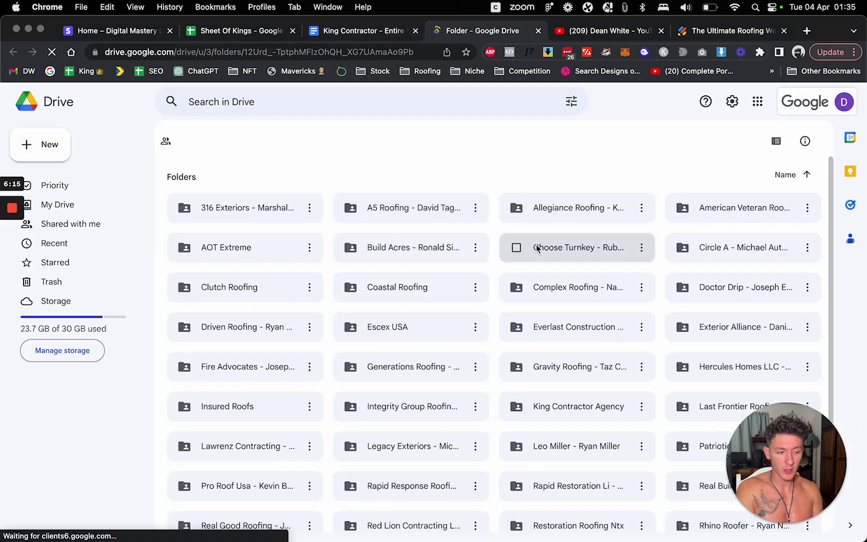
{"action": "left_click", "coordinate": [361, 31]}
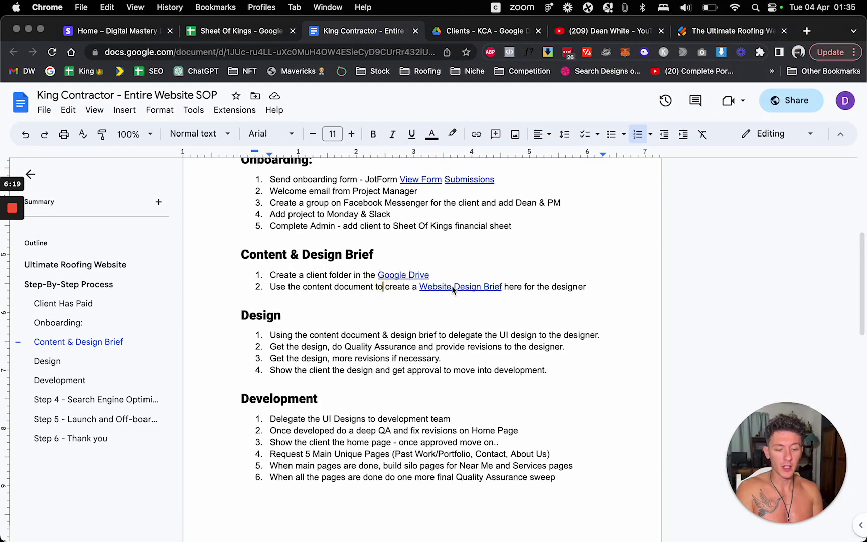
- Open the Website Design Brief from its link preview and scroll through the template
{"action": "mouse_move", "coordinate": [457, 287]}
{"action": "left_click", "coordinate": [465, 303]}
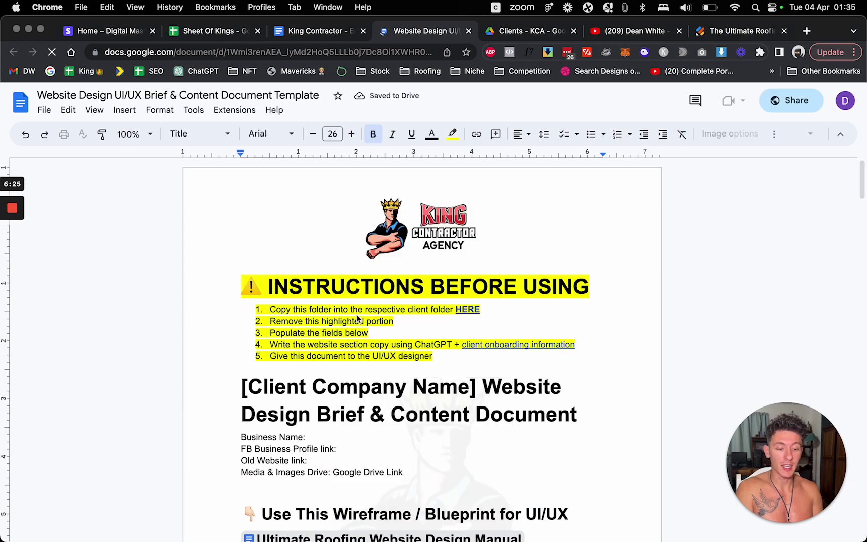
{"action": "scroll", "coordinate": [397, 368], "scroll_direction": "down", "scroll_amount": 7}
{"action": "scroll", "coordinate": [397, 368], "scroll_direction": "down", "scroll_amount": 12}
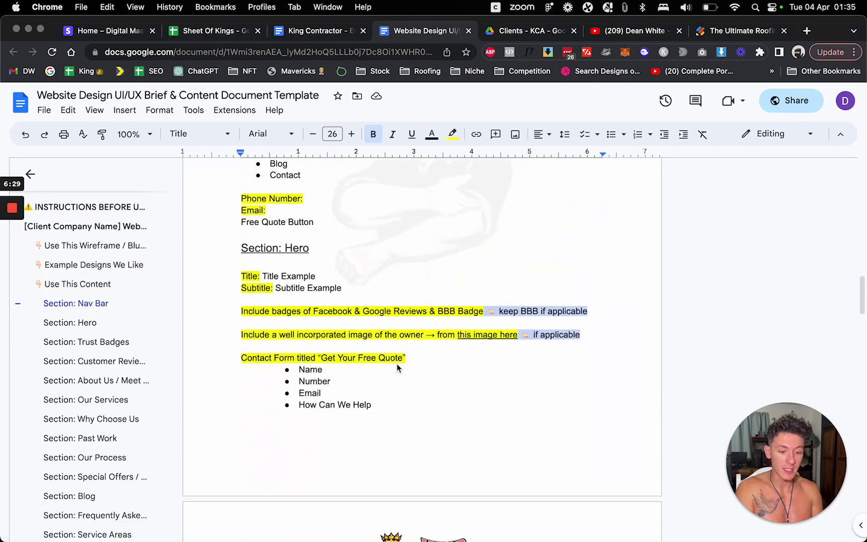
{"action": "scroll", "coordinate": [397, 368], "scroll_direction": "up", "scroll_amount": 9}
{"action": "scroll", "coordinate": [397, 368], "scroll_direction": "up", "scroll_amount": 15}
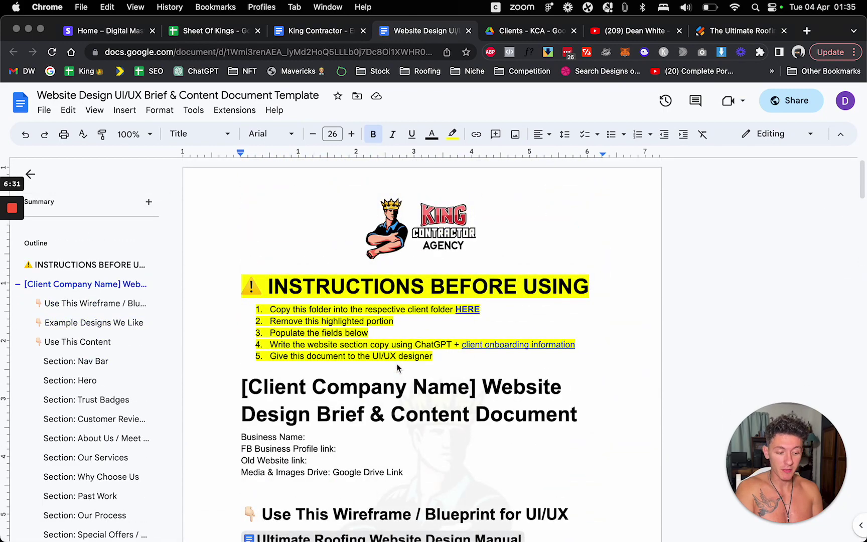
{"action": "scroll", "coordinate": [391, 351], "scroll_direction": "down", "scroll_amount": 1}
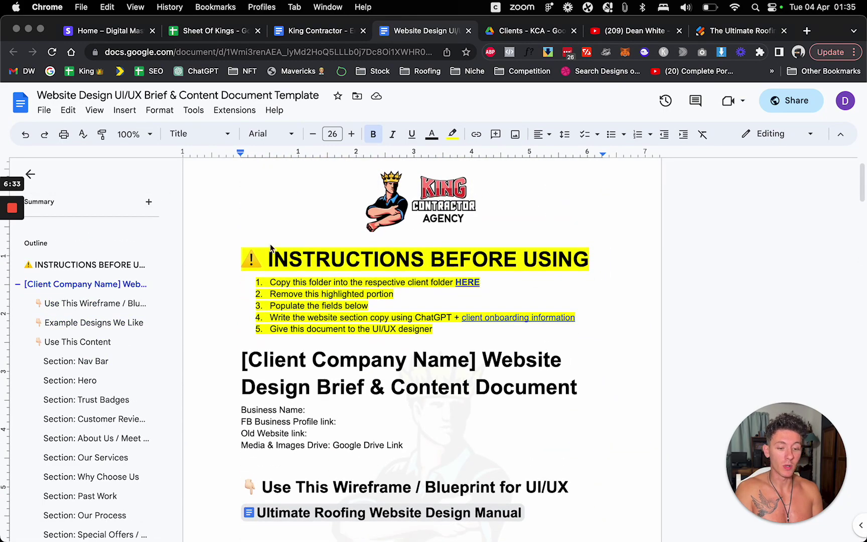
- Select each of the five Instructions Before Using lines in turn, then the whole list
{"action": "left_click_drag", "start_coordinate": [353, 284], "coordinate": [435, 329]}
{"action": "left_click", "coordinate": [435, 330]}
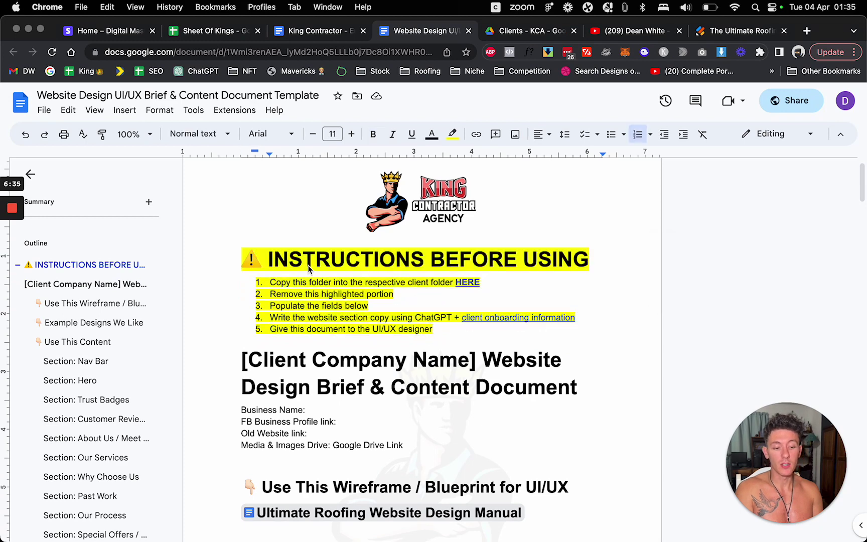
{"action": "left_click_drag", "start_coordinate": [281, 283], "coordinate": [482, 282]}
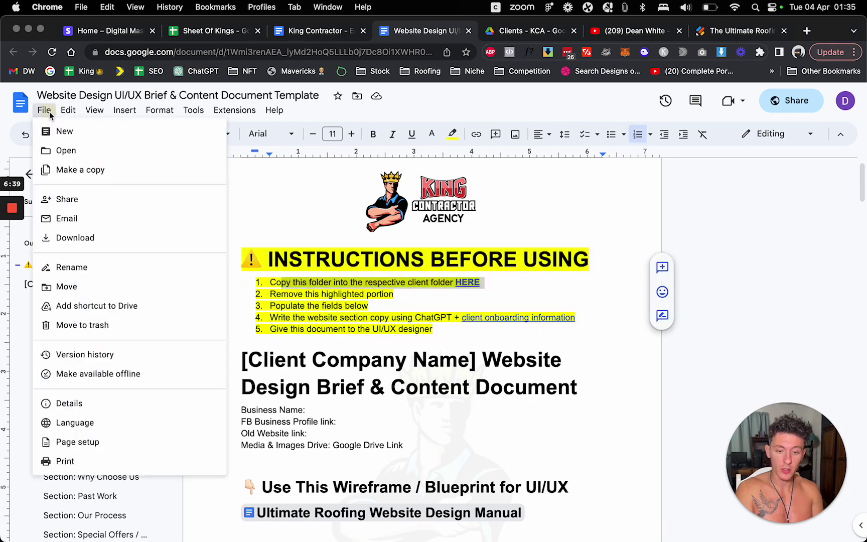
{"action": "left_click", "coordinate": [369, 311]}
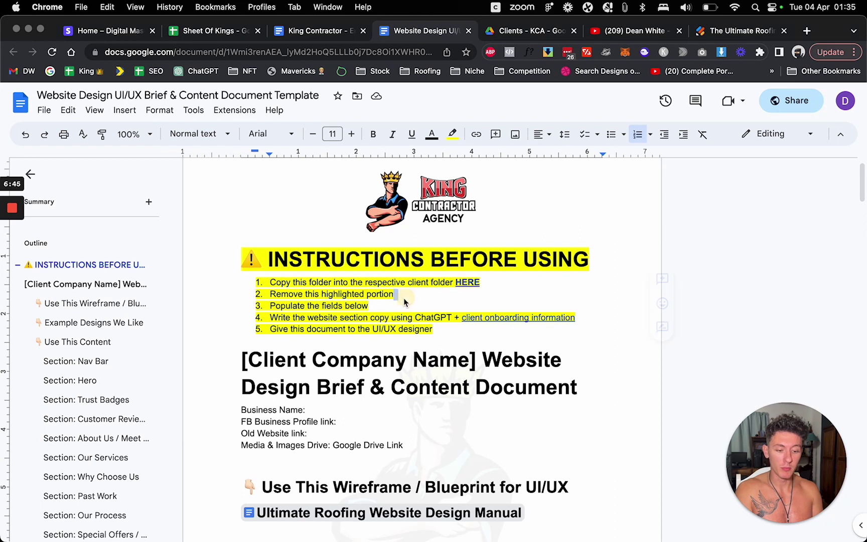
{"action": "left_click_drag", "start_coordinate": [393, 302], "coordinate": [240, 297]}
{"action": "left_click_drag", "start_coordinate": [374, 307], "coordinate": [205, 309]}
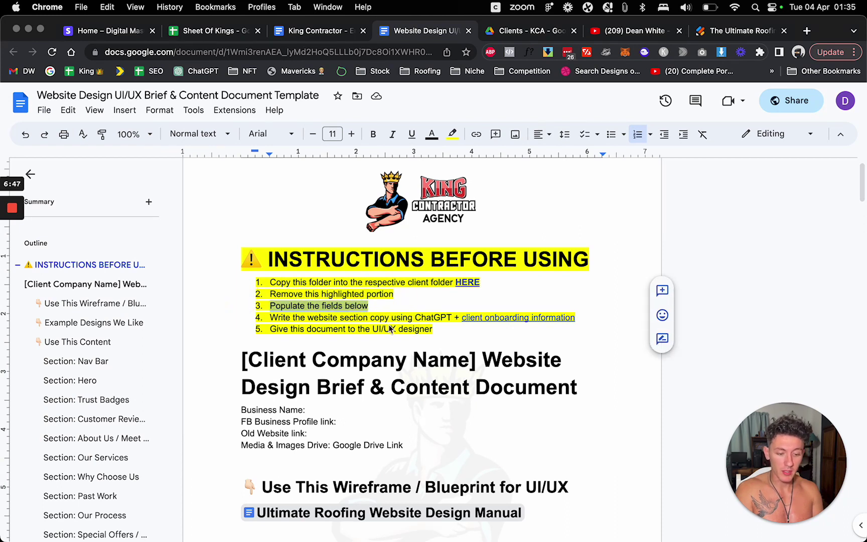
{"action": "left_click_drag", "start_coordinate": [279, 320], "coordinate": [570, 327]}
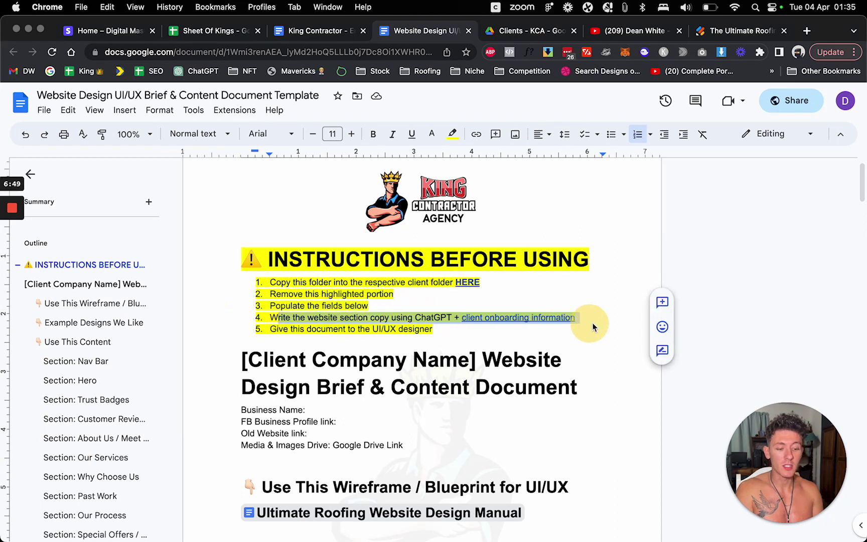
{"action": "left_click", "coordinate": [415, 318]}
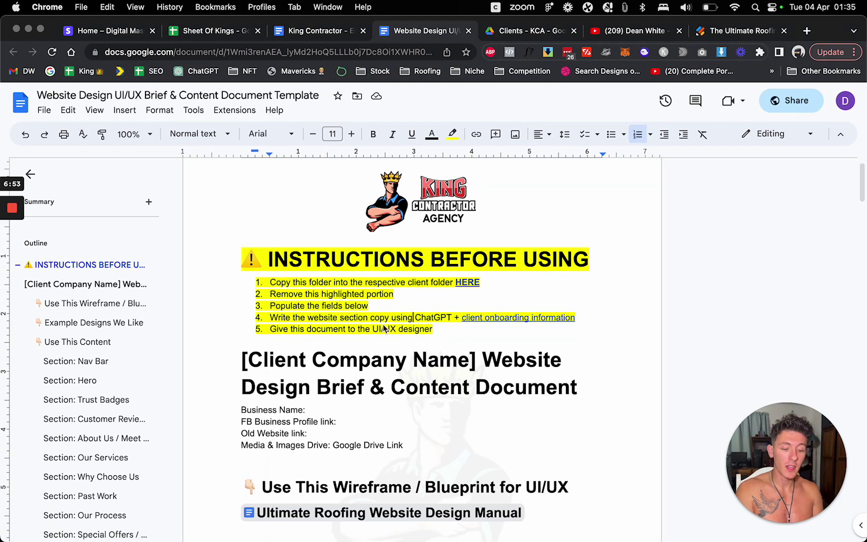
{"action": "left_click_drag", "start_coordinate": [445, 335], "coordinate": [229, 332]}
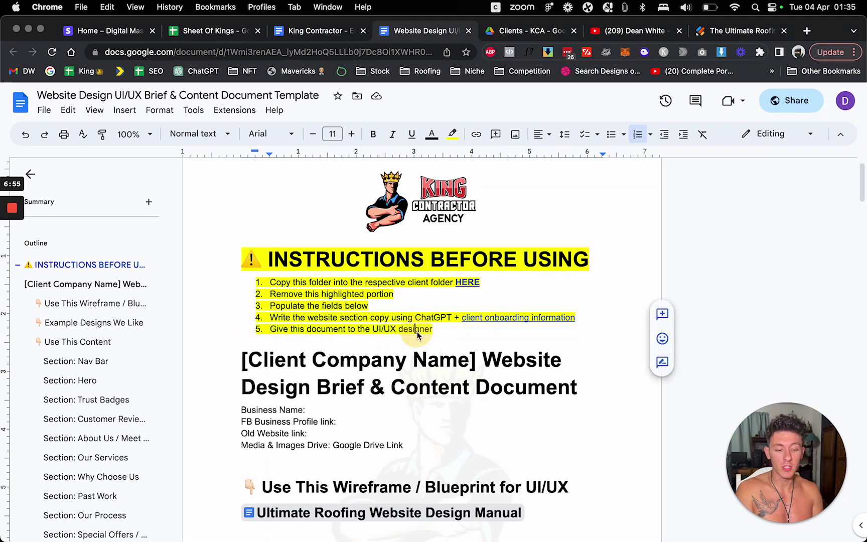
{"action": "left_click_drag", "start_coordinate": [433, 331], "coordinate": [206, 245]}
{"action": "left_click", "coordinate": [379, 299]}
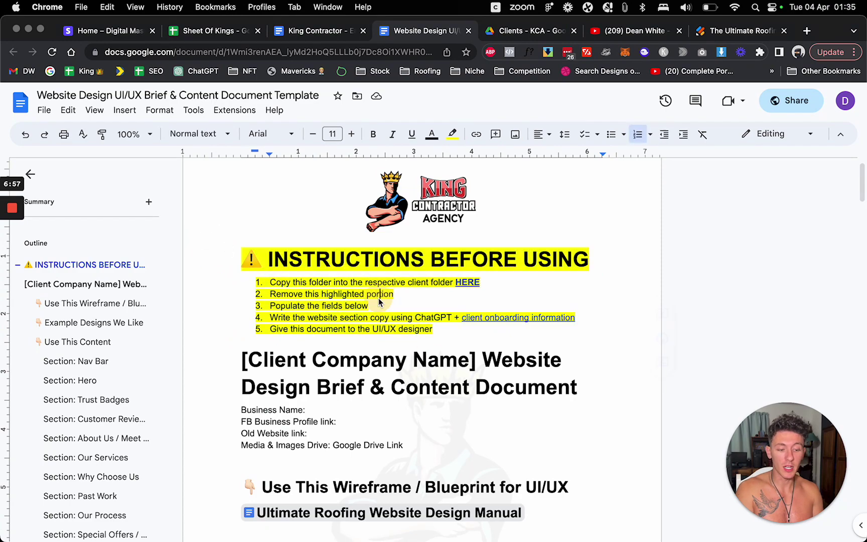
- Highlight the [Client Company Name] placeholder and the business name through Drive link fields
{"action": "scroll", "coordinate": [379, 298], "scroll_direction": "down", "scroll_amount": 5}
{"action": "scroll", "coordinate": [379, 298], "scroll_direction": "up", "scroll_amount": 4}
{"action": "left_click_drag", "start_coordinate": [485, 291], "coordinate": [241, 286]}
{"action": "left_click_drag", "start_coordinate": [286, 335], "coordinate": [423, 378]}
{"action": "left_click", "coordinate": [423, 375]}
- Open the linked Ultimate Roofing Website Design Manual in a new tab from its preview card
{"action": "scroll", "coordinate": [423, 376], "scroll_direction": "down", "scroll_amount": 3}
{"action": "scroll", "coordinate": [389, 335], "scroll_direction": "down", "scroll_amount": 2}
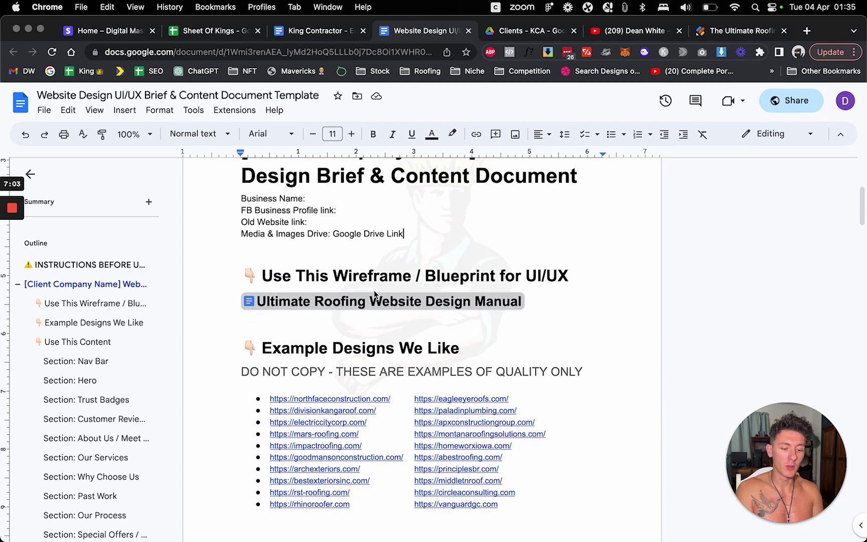
{"action": "left_click", "coordinate": [352, 302]}
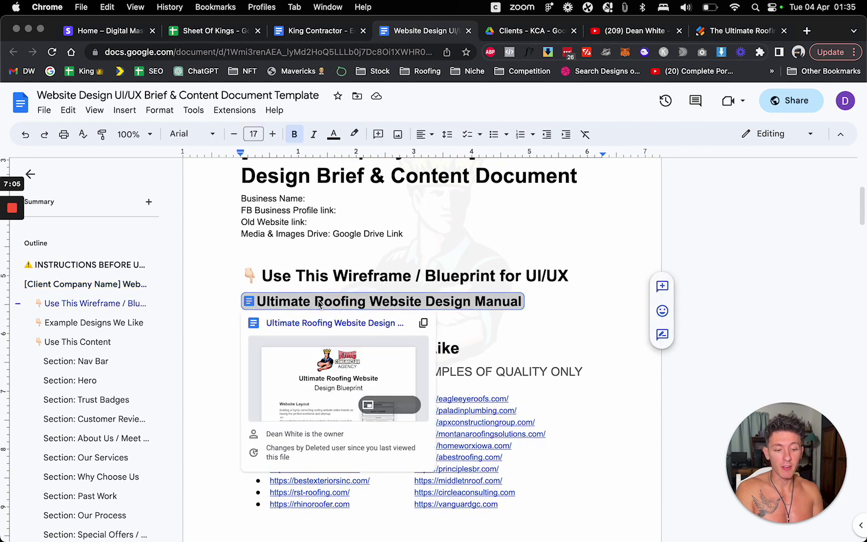
{"action": "left_click_drag", "start_coordinate": [316, 277], "coordinate": [532, 280]}
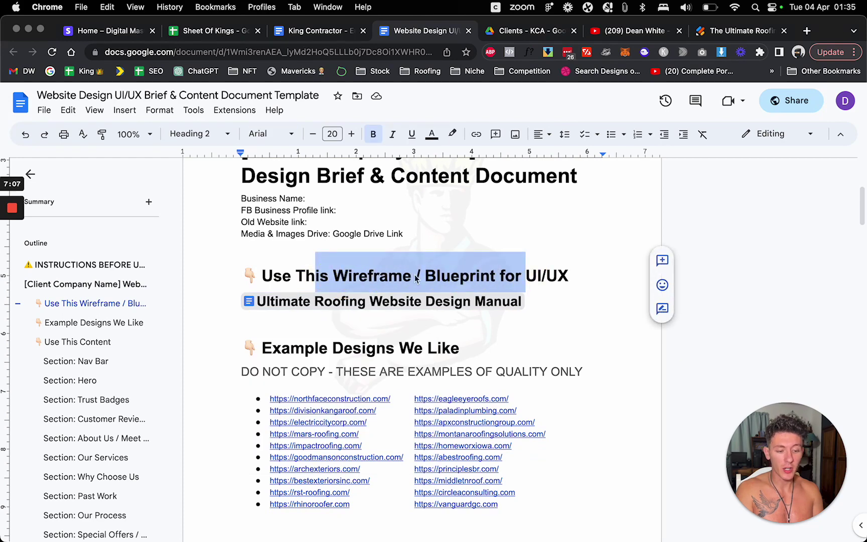
{"action": "left_click", "coordinate": [358, 301]}
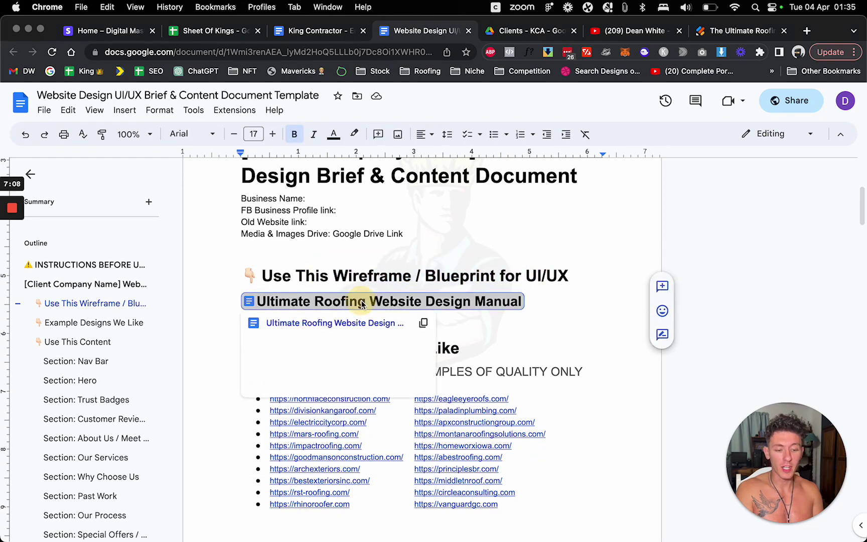
{"action": "left_click", "coordinate": [337, 325]}
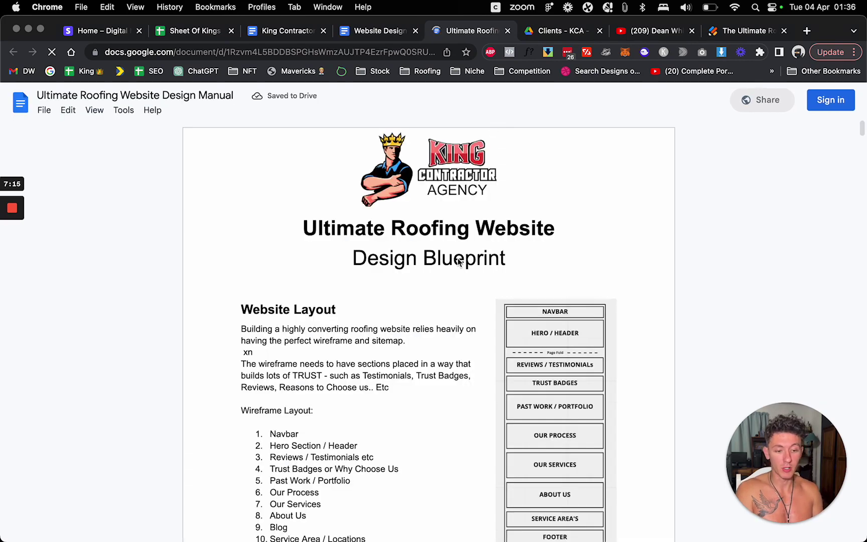
- Scroll up and down through the Ultimate Roofing Website Design Manual's contents
{"action": "scroll", "coordinate": [458, 258], "scroll_direction": "down", "scroll_amount": 10}
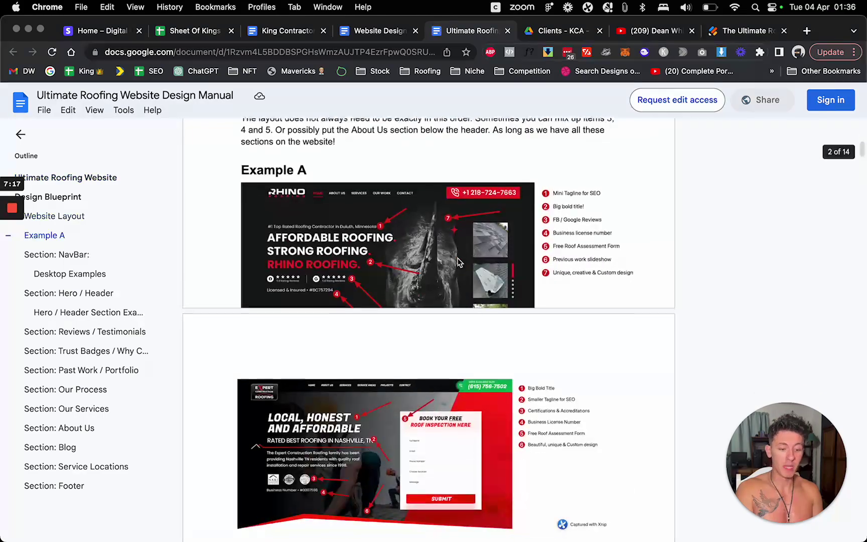
{"action": "scroll", "coordinate": [458, 261], "scroll_direction": "up", "scroll_amount": 2}
{"action": "scroll", "coordinate": [458, 261], "scroll_direction": "up", "scroll_amount": 5}
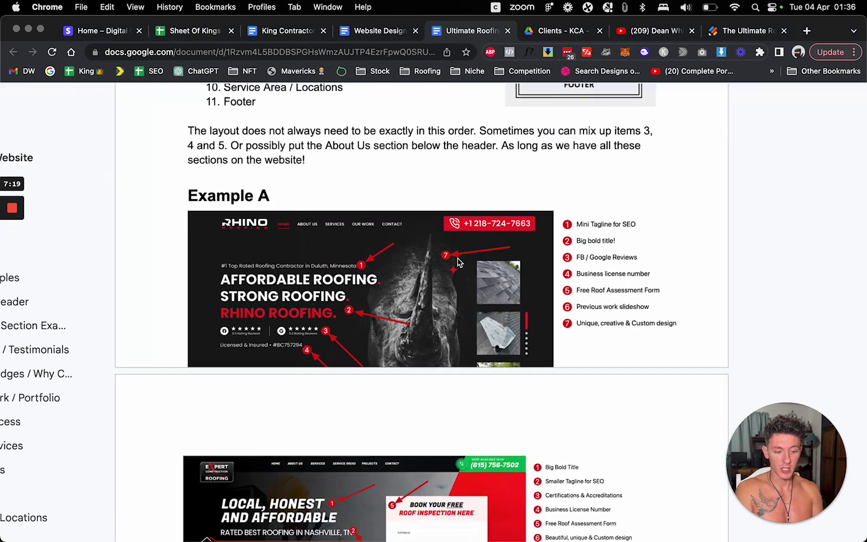
{"action": "scroll", "coordinate": [458, 261], "scroll_direction": "up", "scroll_amount": 2}
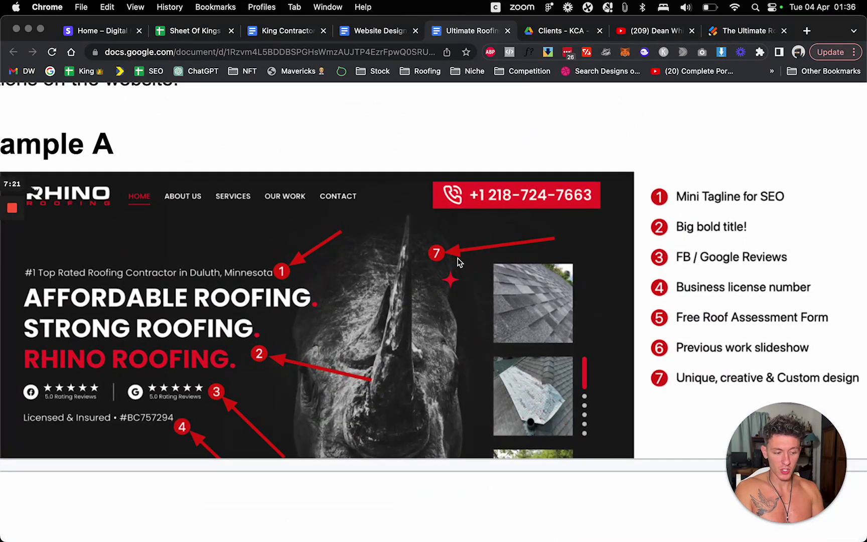
{"action": "scroll", "coordinate": [459, 261], "scroll_direction": "down", "scroll_amount": 5}
{"action": "scroll", "coordinate": [458, 261], "scroll_direction": "down", "scroll_amount": 5}
{"action": "scroll", "coordinate": [458, 258], "scroll_direction": "up", "scroll_amount": 10}
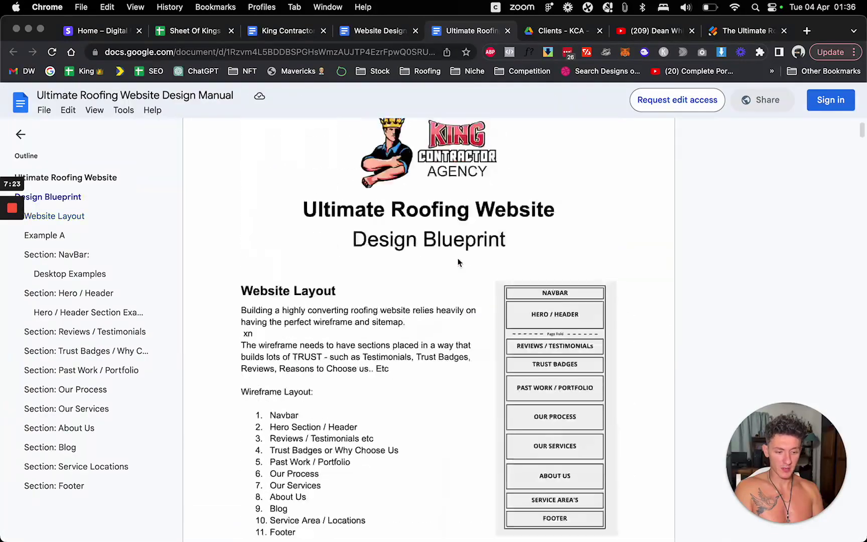
{"action": "left_click", "coordinate": [380, 31]}
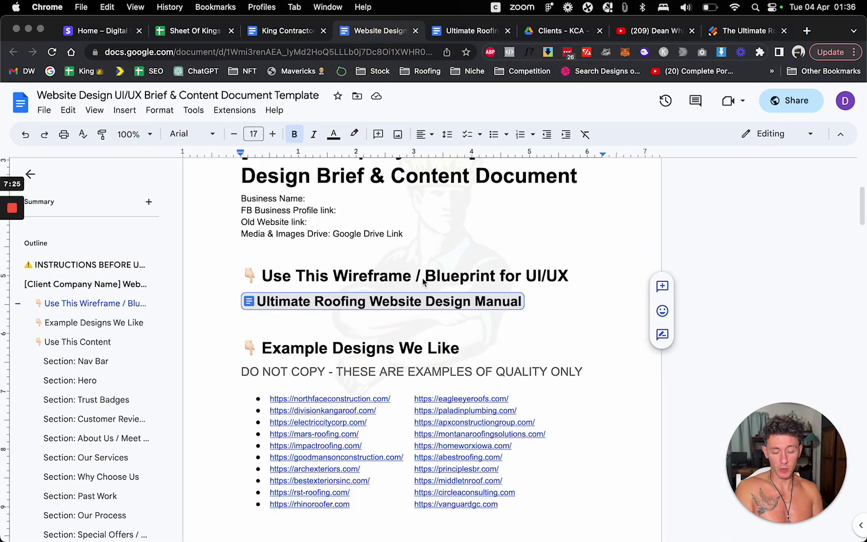
{"action": "left_click_drag", "start_coordinate": [274, 352], "coordinate": [462, 355]}
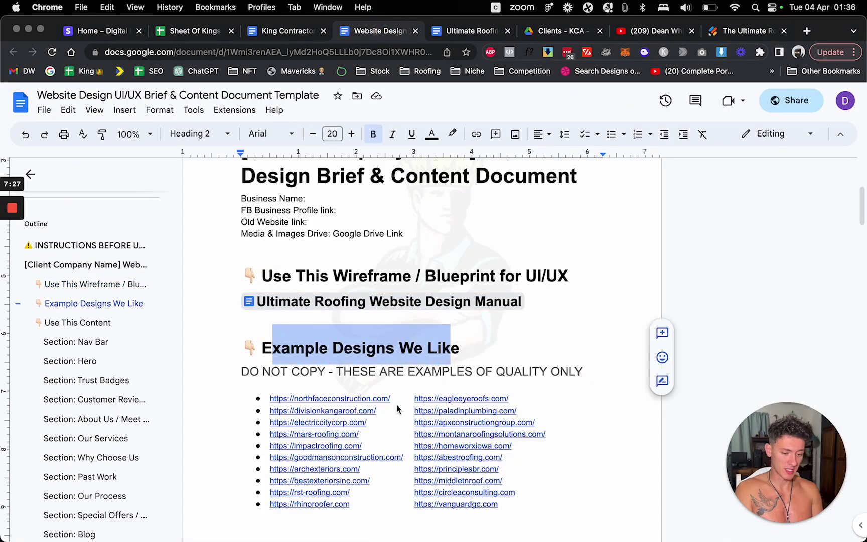
{"action": "scroll", "coordinate": [397, 409], "scroll_direction": "down", "scroll_amount": 3}
{"action": "left_click_drag", "start_coordinate": [241, 307], "coordinate": [583, 311]}
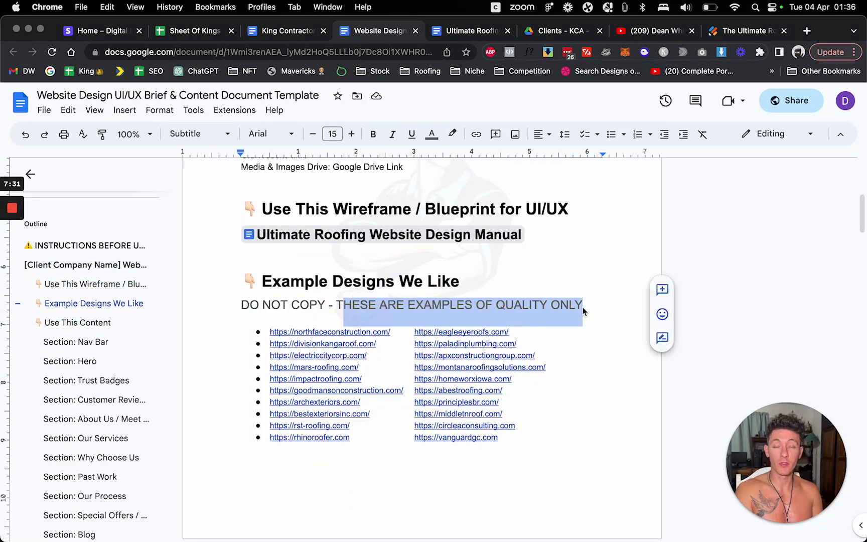
{"action": "left_click", "coordinate": [582, 309]}
{"action": "left_click", "coordinate": [359, 333]}
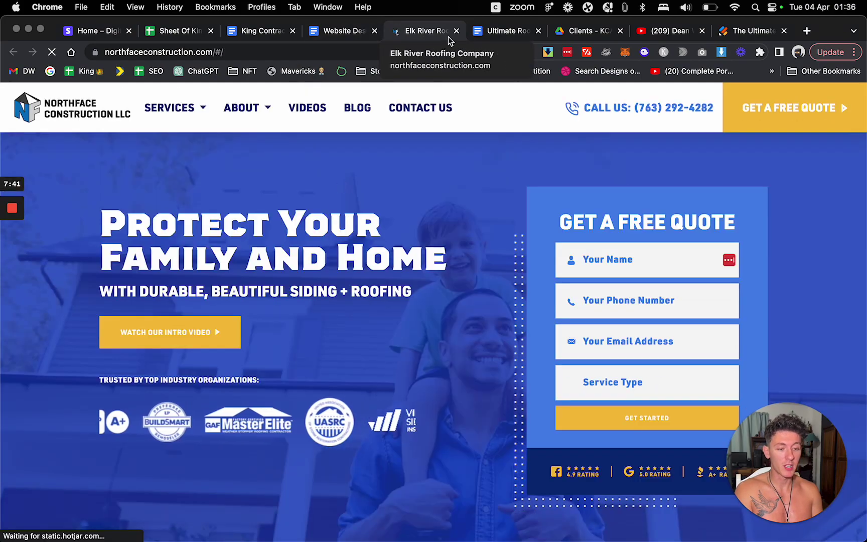
{"action": "scroll", "coordinate": [369, 292], "scroll_direction": "down", "scroll_amount": 5}
{"action": "scroll", "coordinate": [369, 292], "scroll_direction": "down", "scroll_amount": 20}
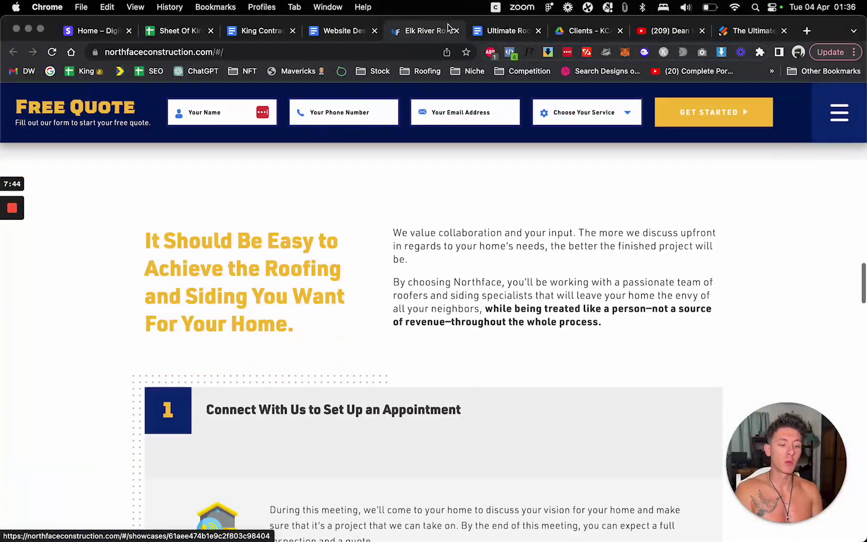
{"action": "left_click", "coordinate": [456, 31]}
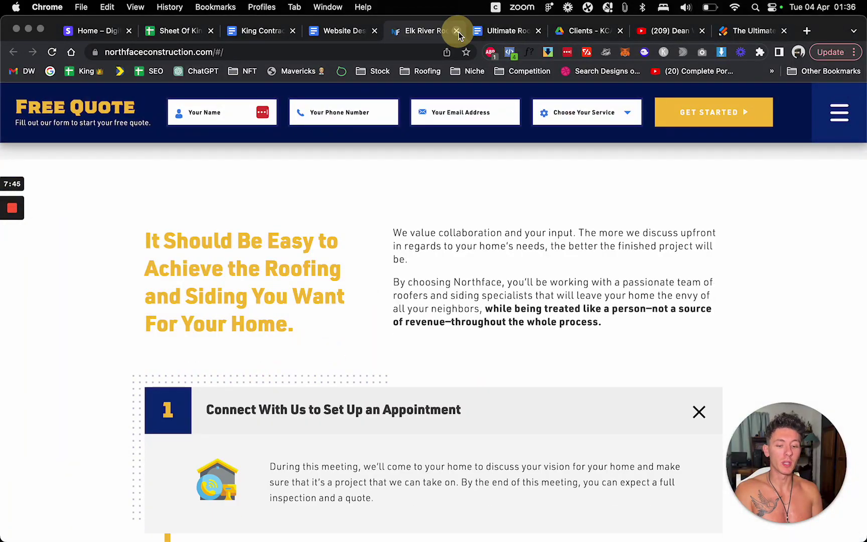
{"action": "scroll", "coordinate": [419, 356], "scroll_direction": "down", "scroll_amount": 4}
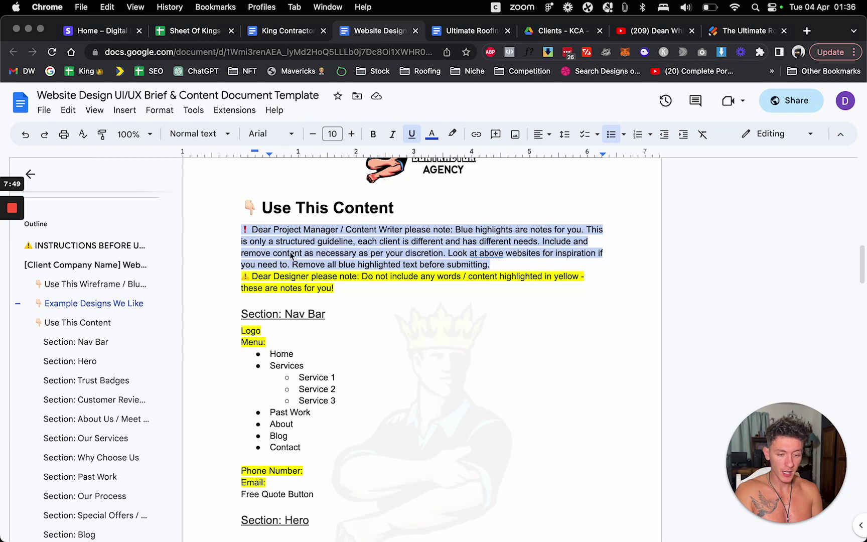
{"action": "scroll", "coordinate": [374, 342], "scroll_direction": "down", "scroll_amount": 16}
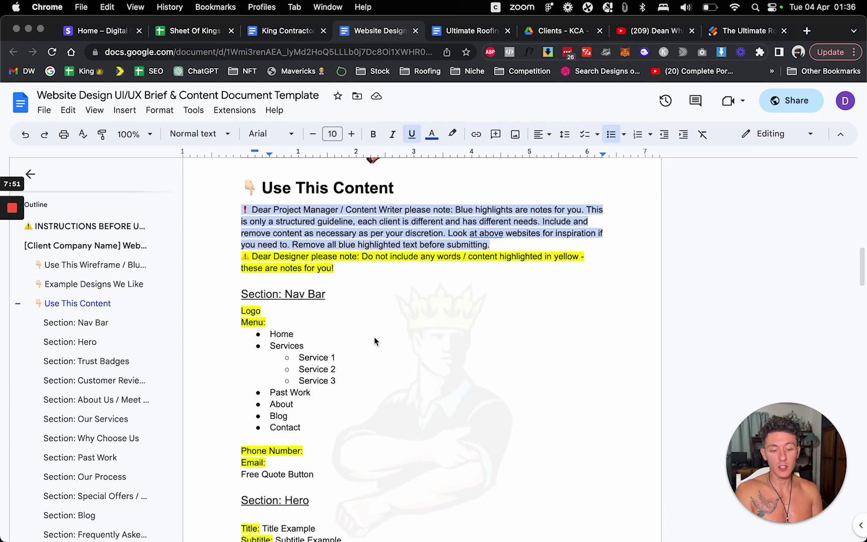
{"action": "scroll", "coordinate": [375, 340], "scroll_direction": "down", "scroll_amount": 16}
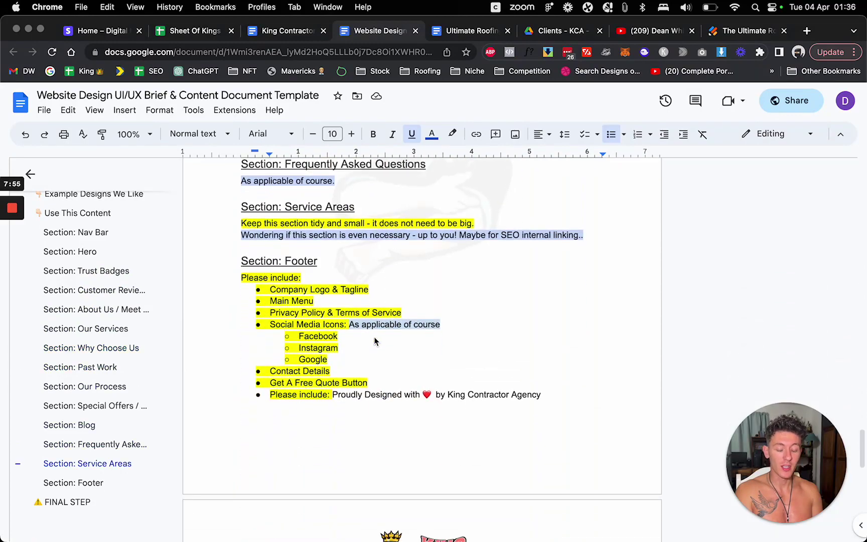
{"action": "scroll", "coordinate": [374, 341], "scroll_direction": "up", "scroll_amount": 20}
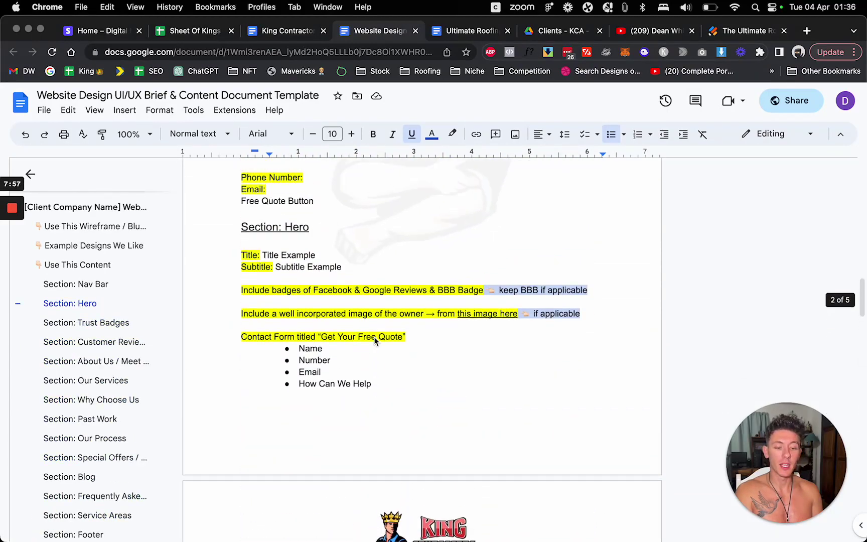
{"action": "scroll", "coordinate": [374, 342], "scroll_direction": "up", "scroll_amount": 10}
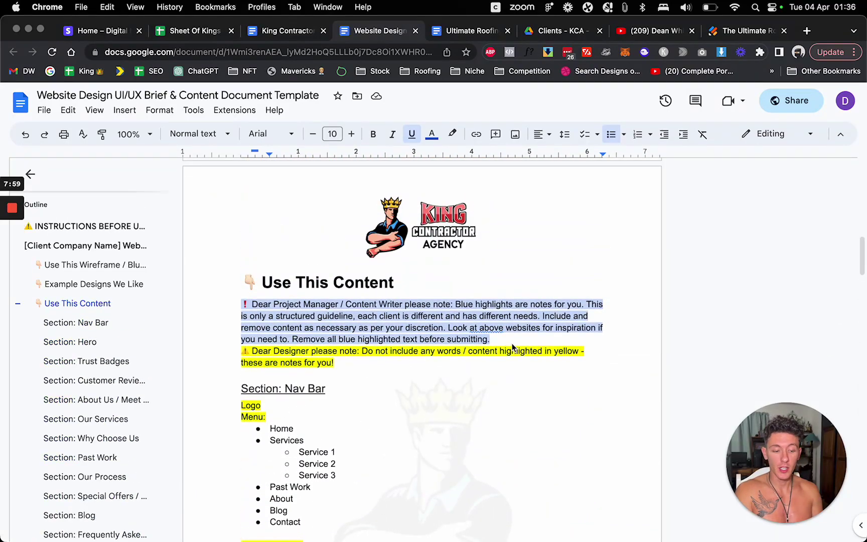
{"action": "left_click_drag", "start_coordinate": [497, 339], "coordinate": [239, 306]}
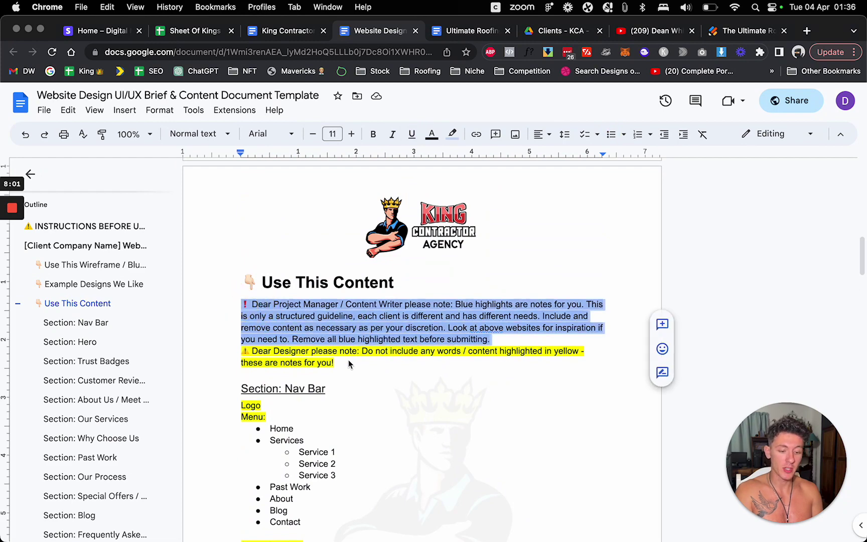
{"action": "left_click_drag", "start_coordinate": [349, 365], "coordinate": [250, 354]}
{"action": "left_click", "coordinate": [460, 350]}
{"action": "scroll", "coordinate": [354, 377], "scroll_direction": "down", "scroll_amount": 4}
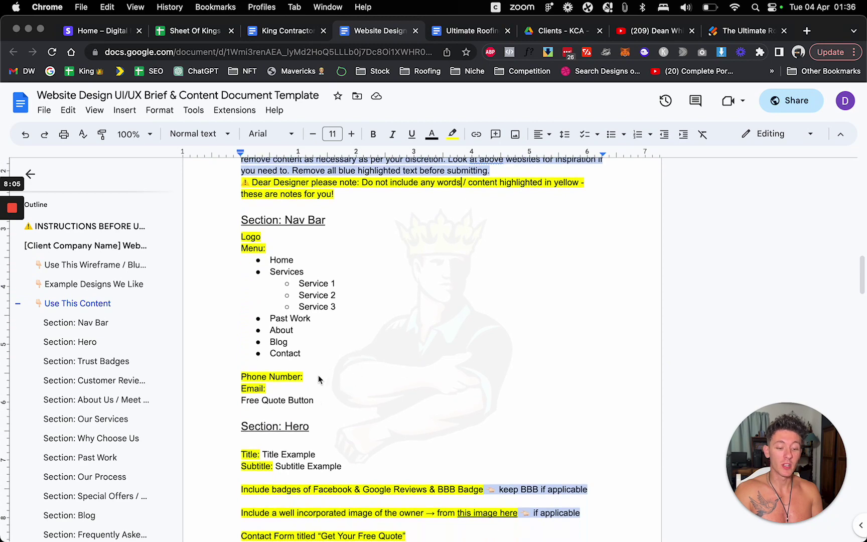
{"action": "scroll", "coordinate": [317, 386], "scroll_direction": "down", "scroll_amount": 3}
{"action": "left_click_drag", "start_coordinate": [245, 377], "coordinate": [442, 378]}
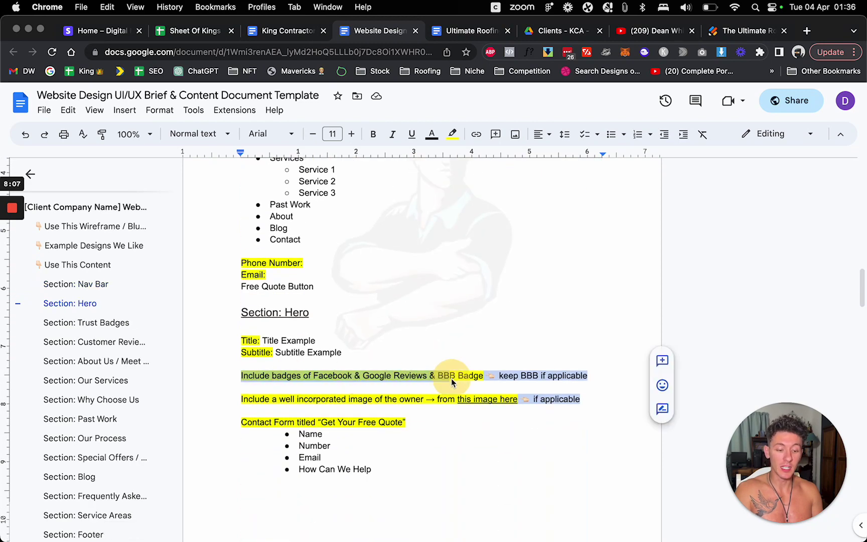
{"action": "mouse_move", "coordinate": [317, 340]}
{"action": "left_mouse_down"}
{"action": "mouse_move", "coordinate": [331, 352]}
{"action": "mouse_move", "coordinate": [301, 353]}
{"action": "mouse_move", "coordinate": [316, 341]}
{"action": "mouse_move", "coordinate": [299, 352]}
{"action": "mouse_move", "coordinate": [329, 349]}
{"action": "mouse_move", "coordinate": [321, 345]}
{"action": "left_mouse_up"}
{"action": "left_click", "coordinate": [295, 343]}
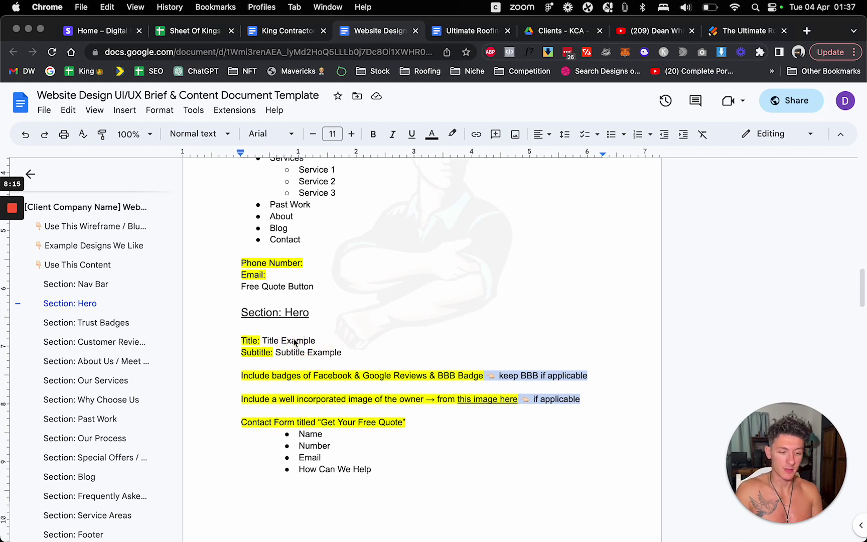
{"action": "mouse_move", "coordinate": [14, 249]}
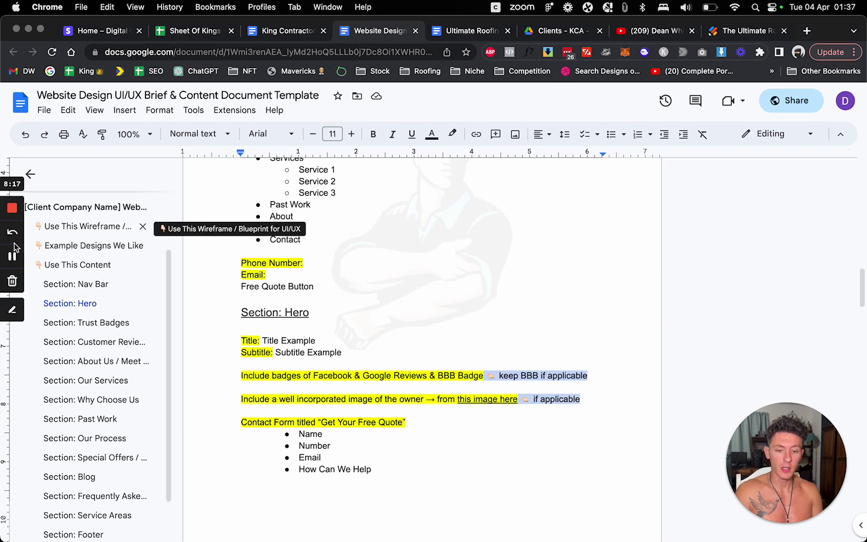
- Open the American Veteran Roofing client folder and its website design brief
{"action": "left_click", "coordinate": [14, 258]}
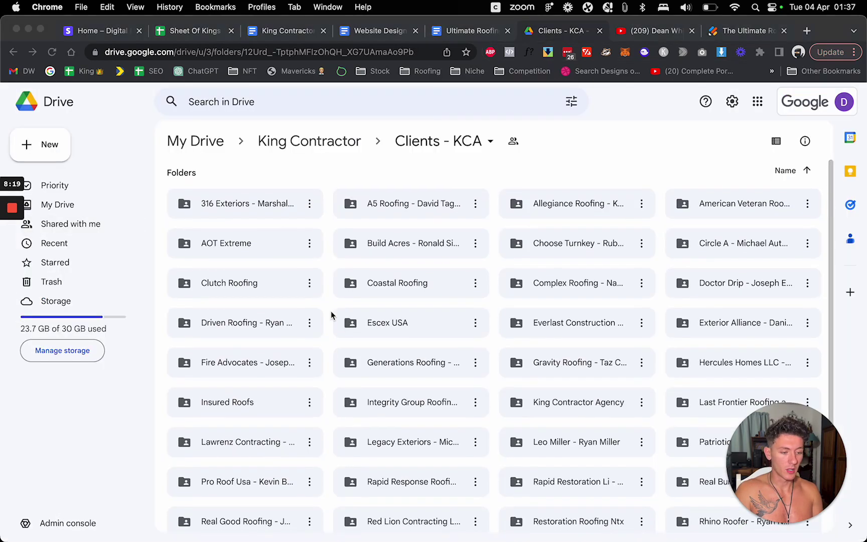
{"action": "scroll", "coordinate": [333, 368], "scroll_direction": "down", "scroll_amount": 1}
{"action": "scroll", "coordinate": [431, 259], "scroll_direction": "up", "scroll_amount": 1}
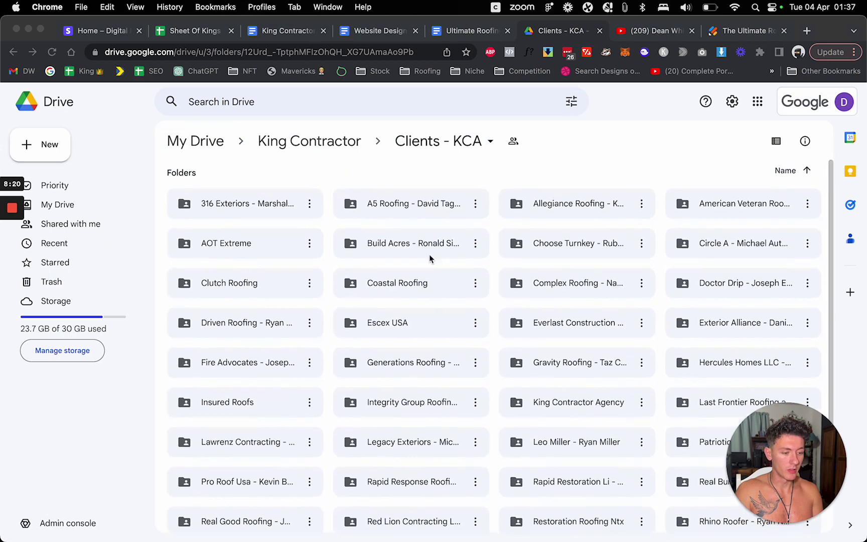
{"action": "double_click", "coordinate": [743, 203]}
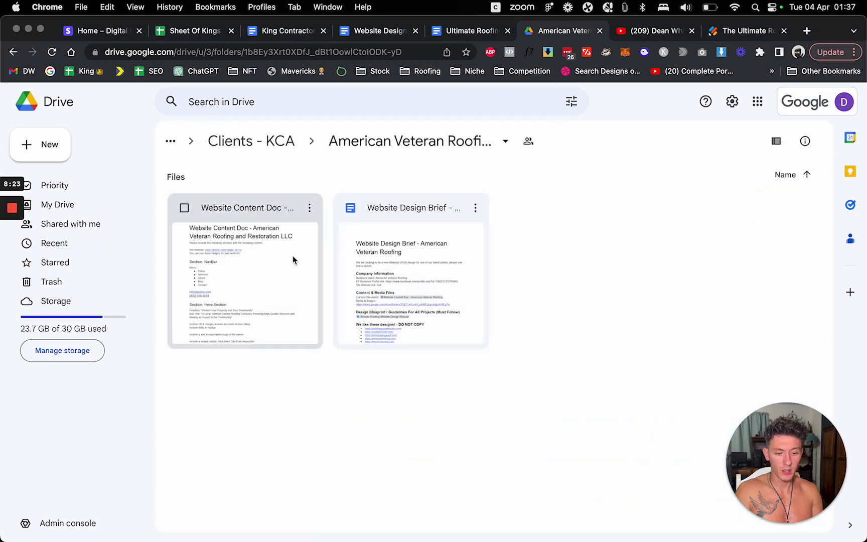
{"action": "double_click", "coordinate": [387, 260]}
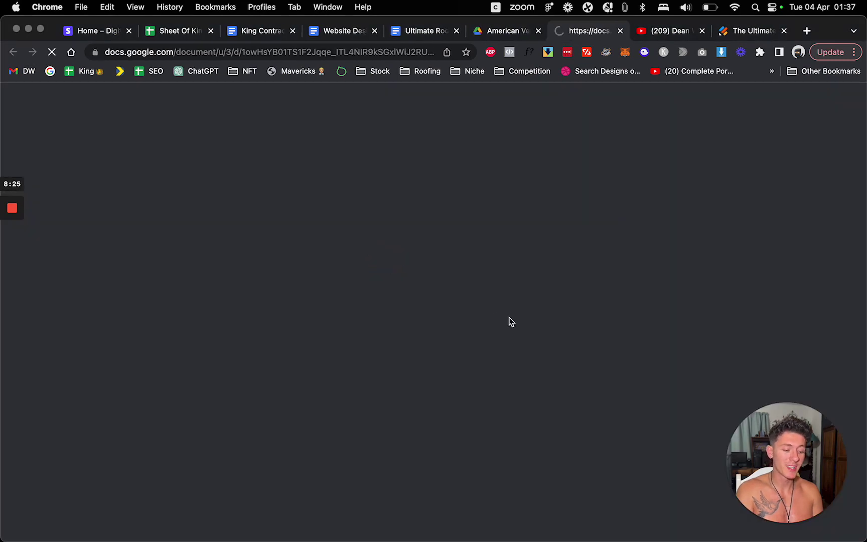
- Open the Website Content Doc from the client's Drive folder
{"action": "scroll", "coordinate": [398, 345], "scroll_direction": "down", "scroll_amount": 3}
{"action": "scroll", "coordinate": [398, 345], "scroll_direction": "down", "scroll_amount": 3}
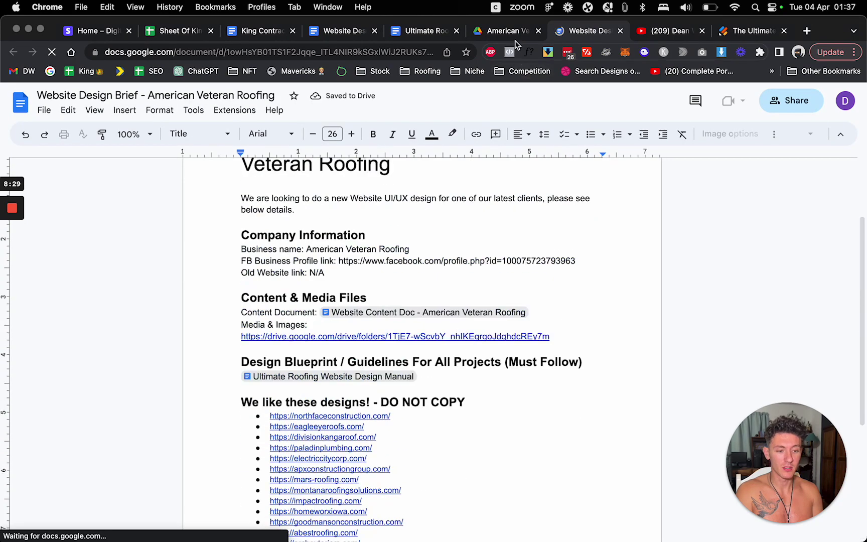
{"action": "left_click", "coordinate": [512, 33]}
{"action": "double_click", "coordinate": [253, 263]}
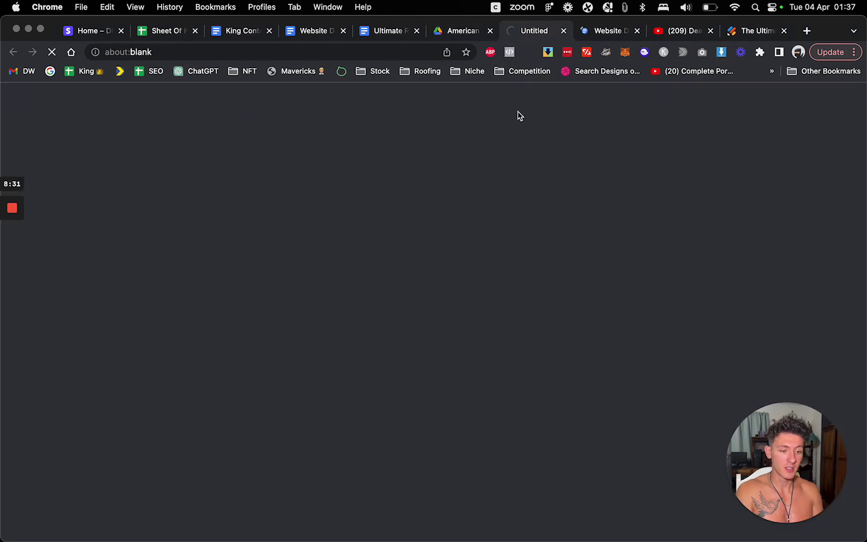
- Flip between the design brief, Content Doc, Roofing Website Design Manual and template tabs
{"action": "left_click", "coordinate": [612, 32]}
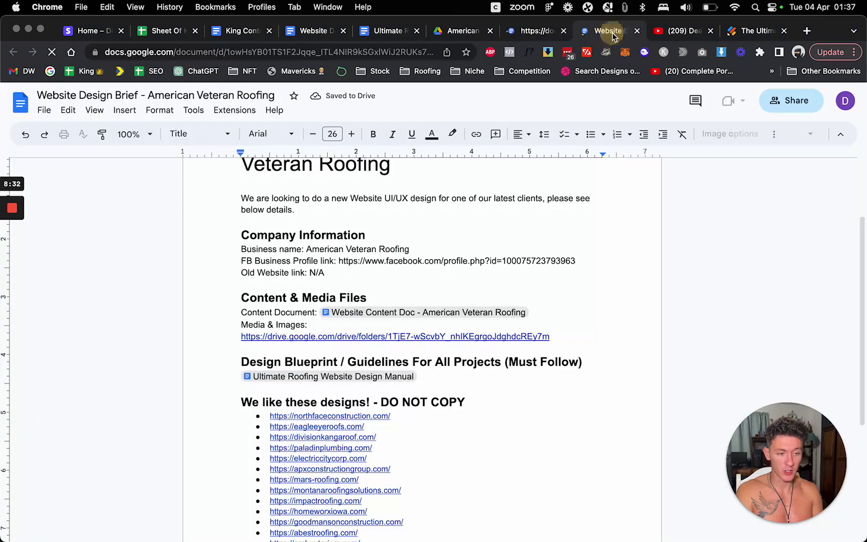
{"action": "left_click", "coordinate": [541, 34]}
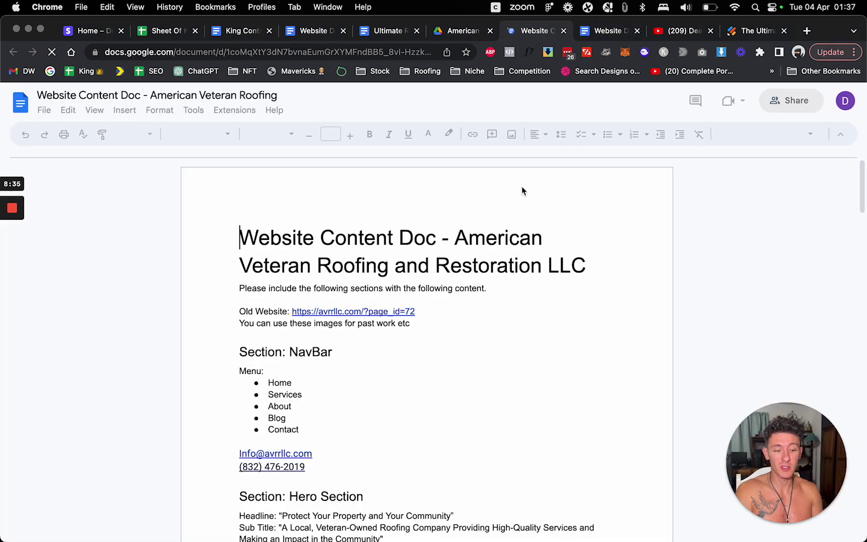
{"action": "scroll", "coordinate": [482, 336], "scroll_direction": "down", "scroll_amount": 15}
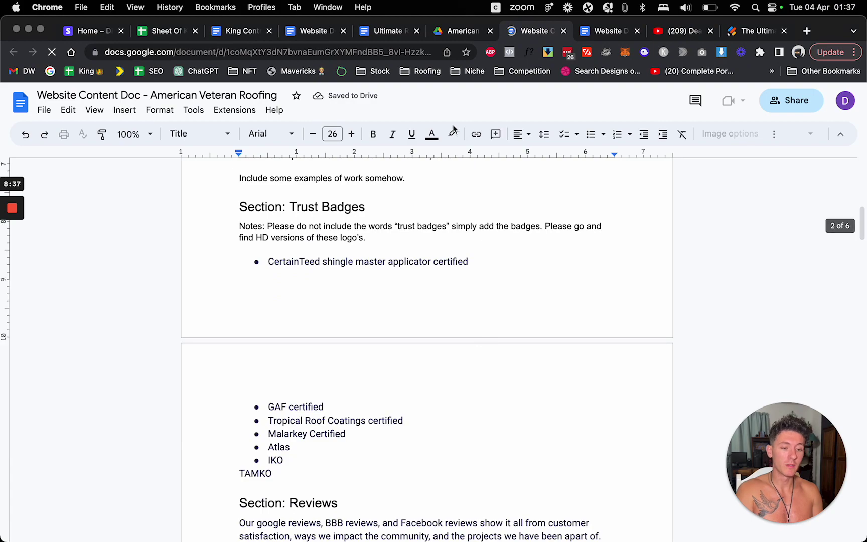
{"action": "left_click", "coordinate": [382, 32]}
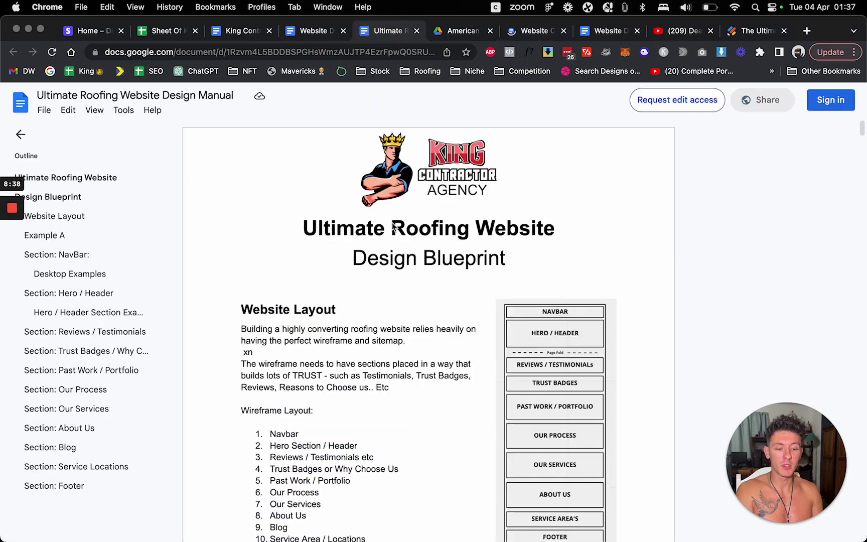
{"action": "left_click", "coordinate": [307, 32]}
{"action": "scroll", "coordinate": [377, 252], "scroll_direction": "down", "scroll_amount": 8}
{"action": "scroll", "coordinate": [378, 254], "scroll_direction": "up", "scroll_amount": 15}
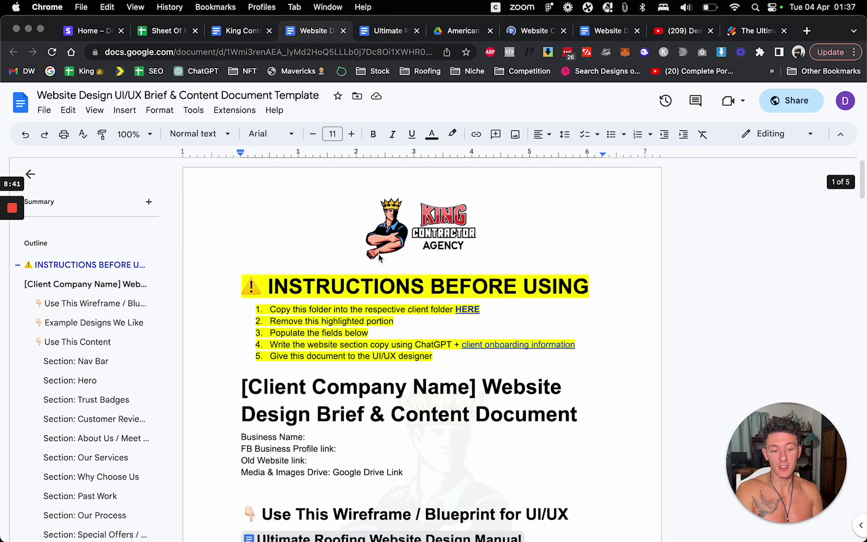
{"action": "left_click", "coordinate": [588, 33]}
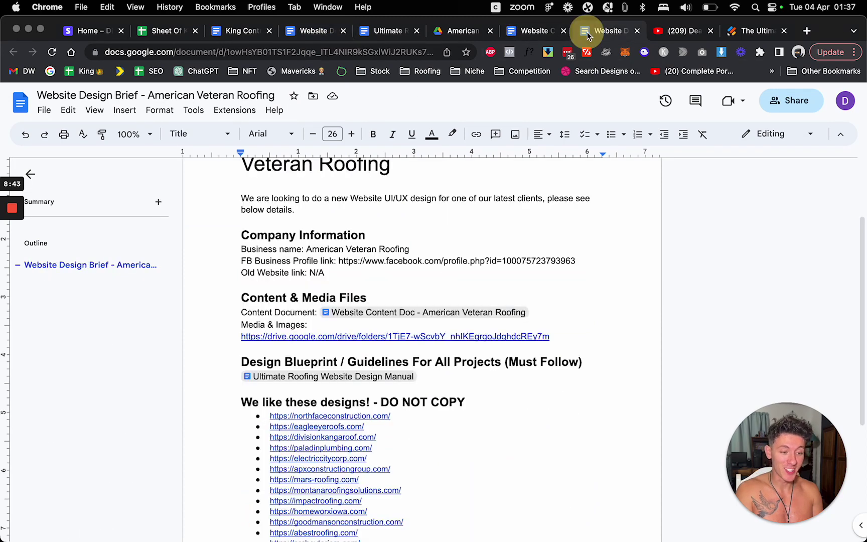
{"action": "left_click", "coordinate": [542, 40]}
- Read the Hero Section and core values, highlighting the team details through professionalism
{"action": "scroll", "coordinate": [487, 261], "scroll_direction": "up", "scroll_amount": 6}
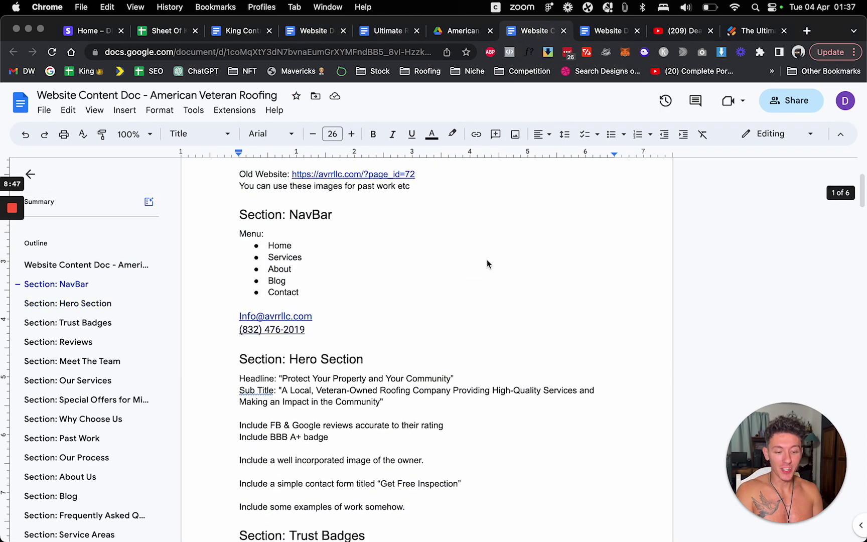
{"action": "scroll", "coordinate": [488, 261], "scroll_direction": "down", "scroll_amount": 4}
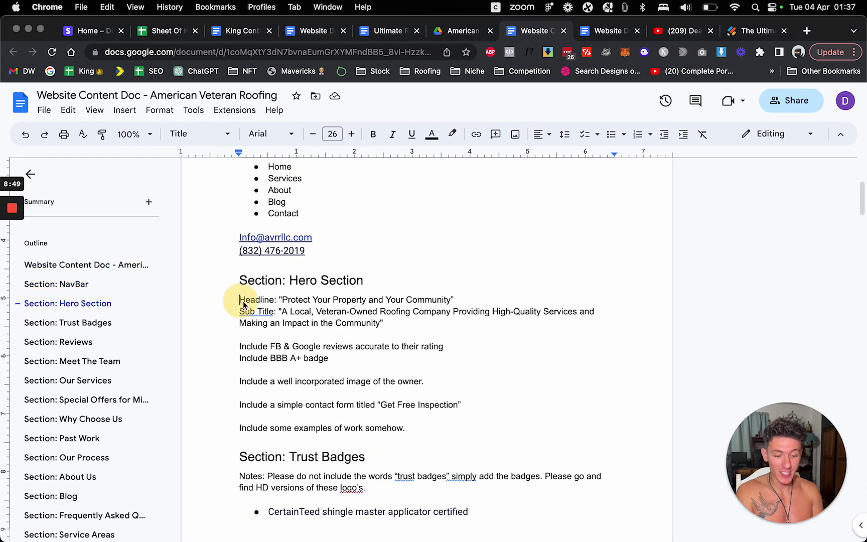
{"action": "left_click_drag", "start_coordinate": [253, 305], "coordinate": [411, 441]}
{"action": "left_click", "coordinate": [411, 442]}
{"action": "scroll", "coordinate": [411, 443], "scroll_direction": "down", "scroll_amount": 3}
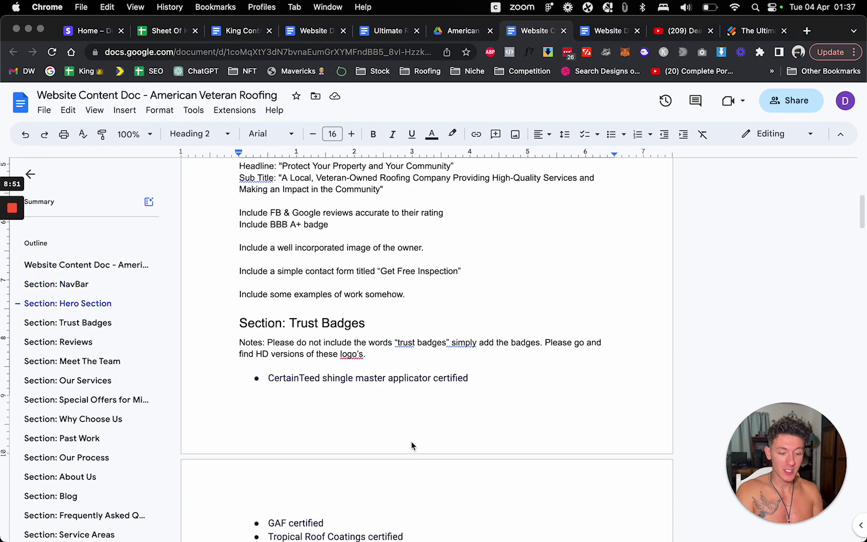
{"action": "scroll", "coordinate": [411, 445], "scroll_direction": "down", "scroll_amount": 10}
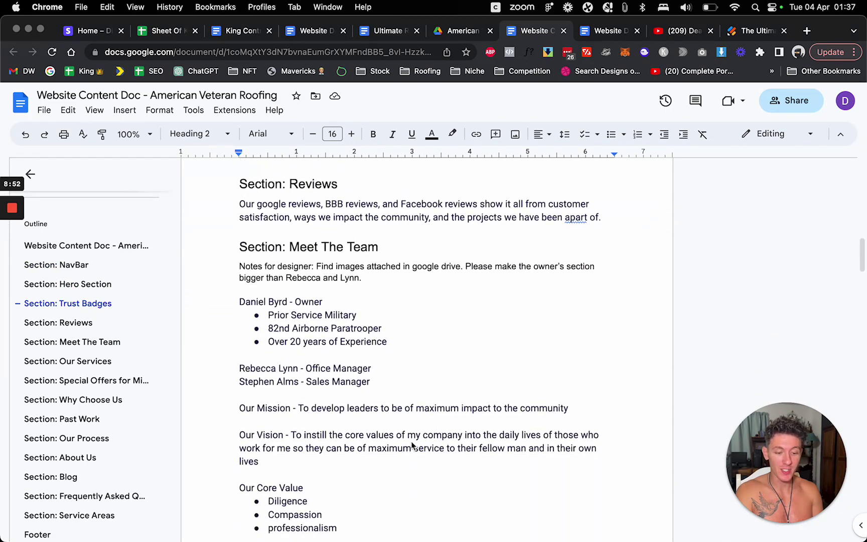
{"action": "scroll", "coordinate": [412, 441], "scroll_direction": "down", "scroll_amount": 3}
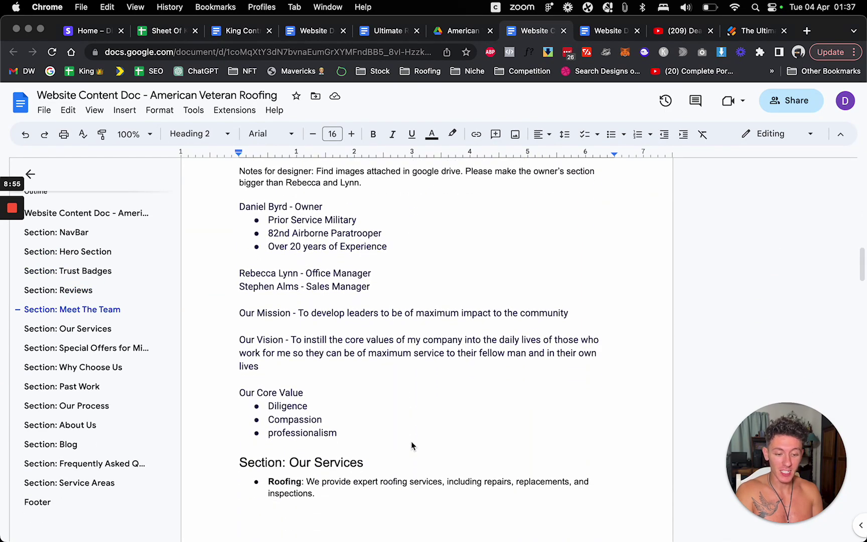
{"action": "left_click", "coordinate": [380, 429]}
{"action": "left_click_drag", "start_coordinate": [380, 430], "coordinate": [251, 227]}
{"action": "left_click", "coordinate": [432, 275]}
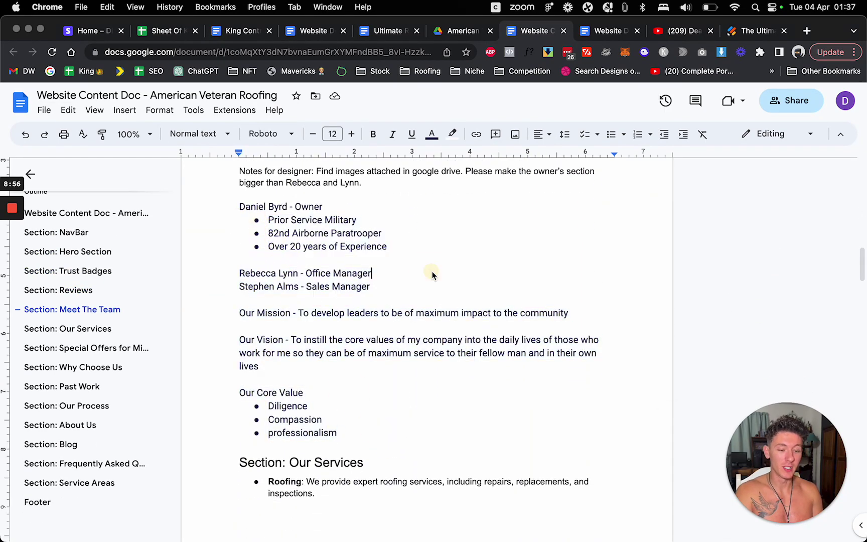
- Scroll through the rest of the Website Content Doc, then bring Figma to the front
{"action": "scroll", "coordinate": [433, 275], "scroll_direction": "down", "scroll_amount": 12}
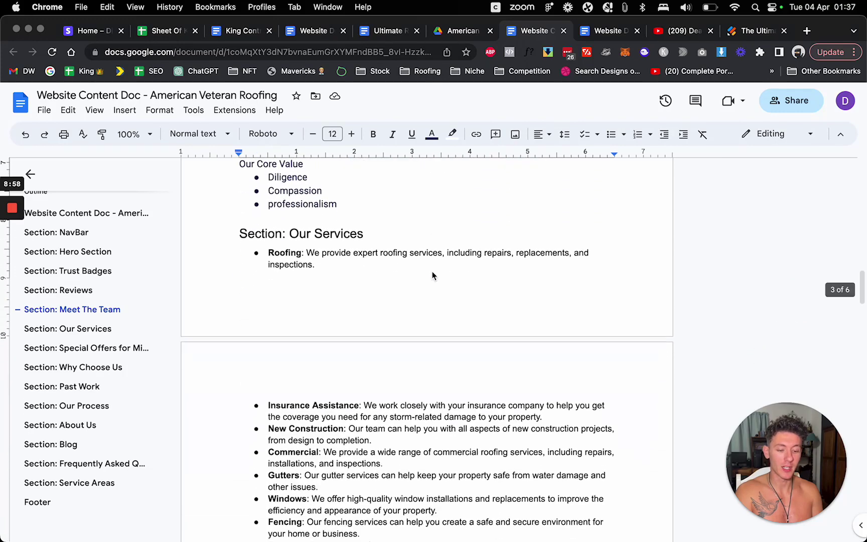
{"action": "scroll", "coordinate": [432, 275], "scroll_direction": "down", "scroll_amount": 8}
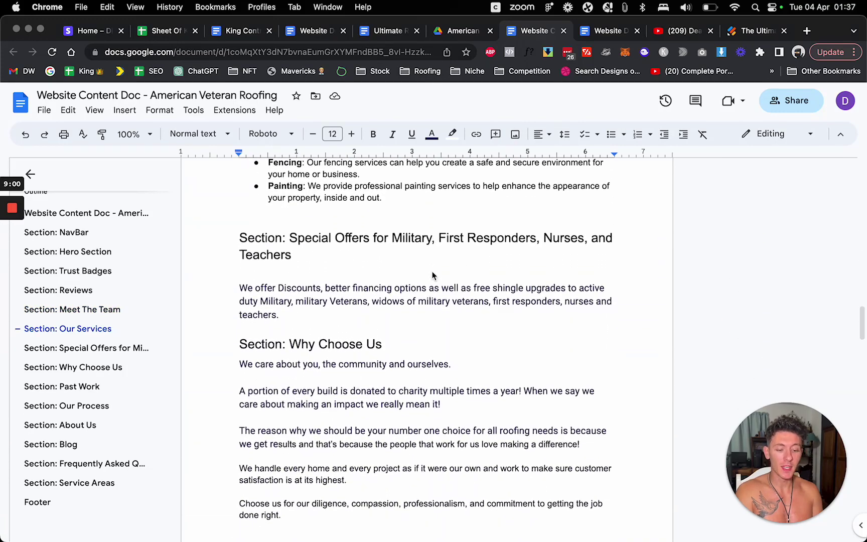
{"action": "scroll", "coordinate": [432, 275], "scroll_direction": "down", "scroll_amount": 4}
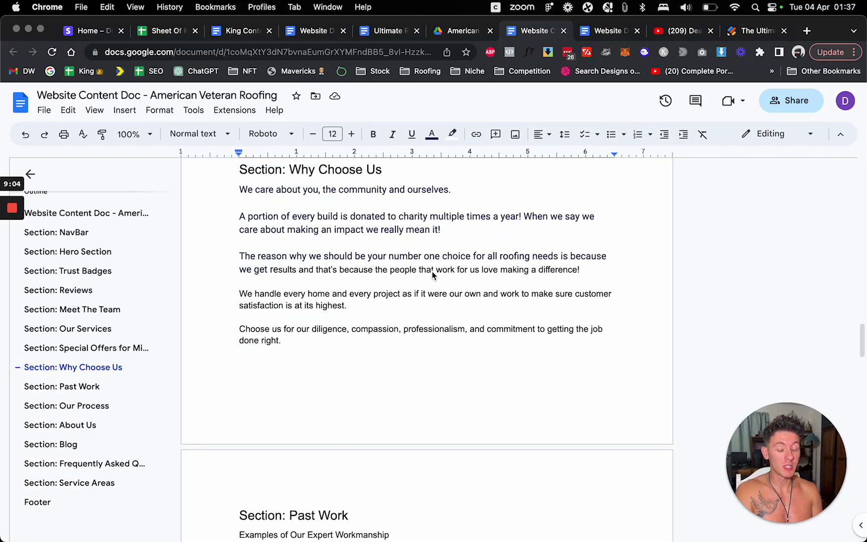
{"action": "scroll", "coordinate": [433, 275], "scroll_direction": "down", "scroll_amount": 8}
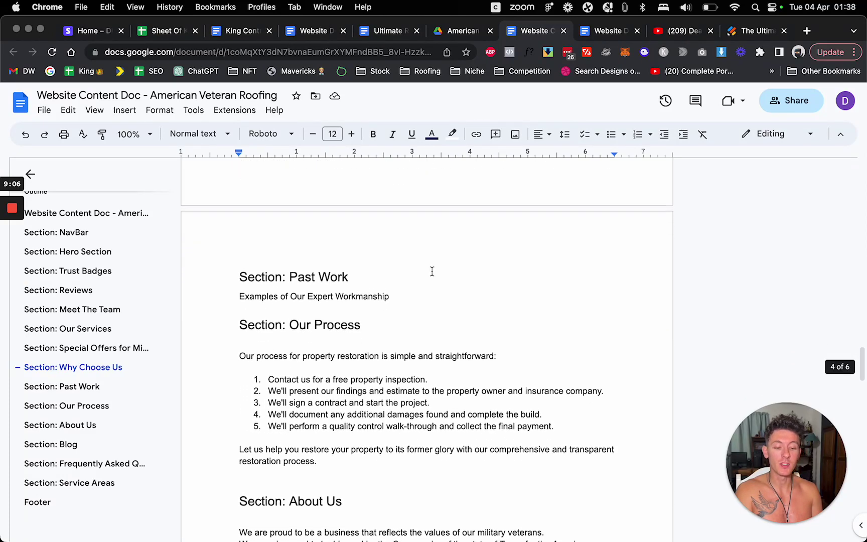
{"action": "scroll", "coordinate": [432, 275], "scroll_direction": "down", "scroll_amount": 7}
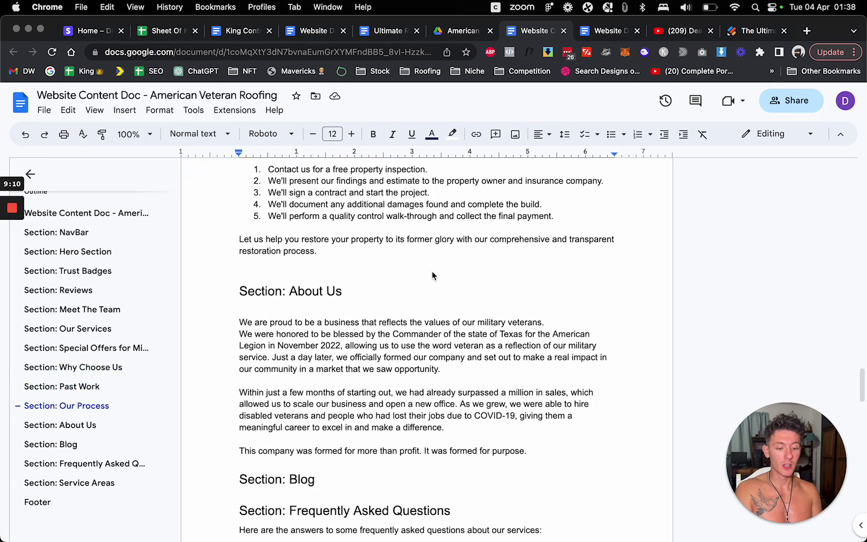
{"action": "scroll", "coordinate": [433, 275], "scroll_direction": "down", "scroll_amount": 12}
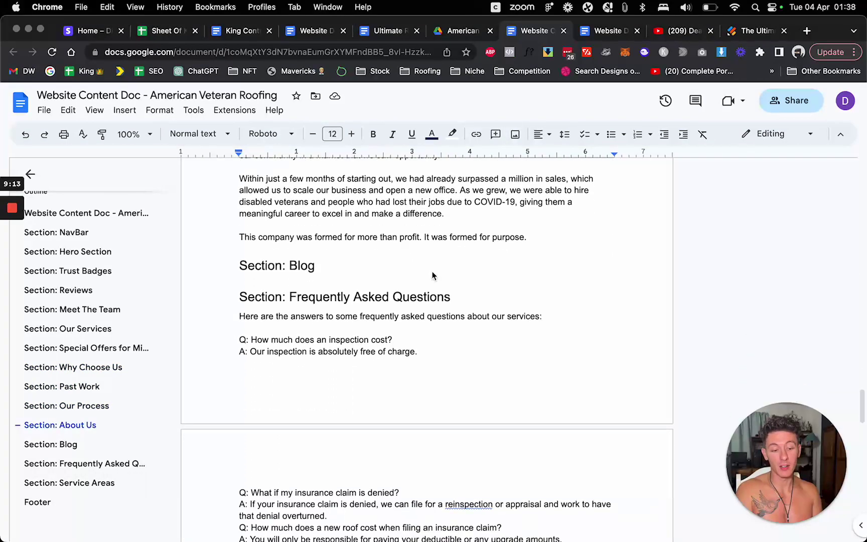
{"action": "scroll", "coordinate": [432, 275], "scroll_direction": "down", "scroll_amount": 20}
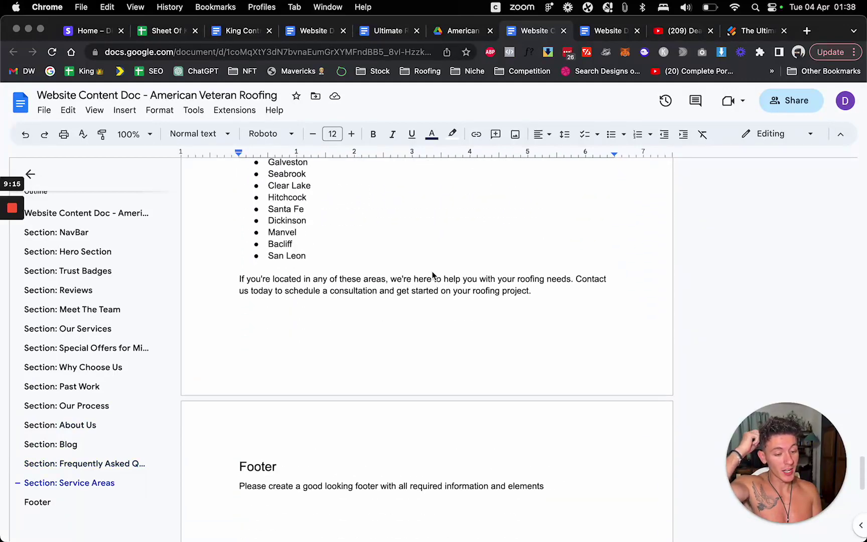
{"action": "scroll", "coordinate": [433, 275], "scroll_direction": "up", "scroll_amount": 20}
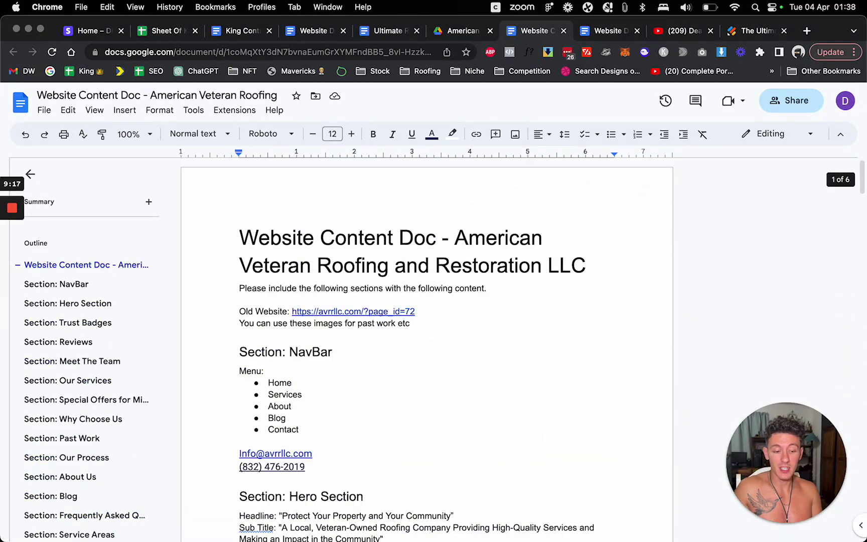
{"action": "left_click", "coordinate": [351, 522]}
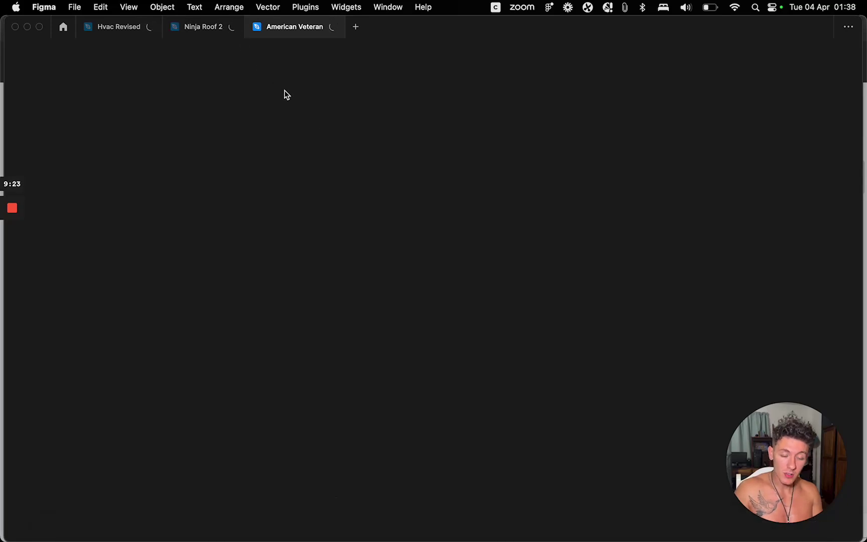
- Pan across the American Veteran file's homepage Versions 3 to 6
{"action": "left_click", "coordinate": [285, 27]}
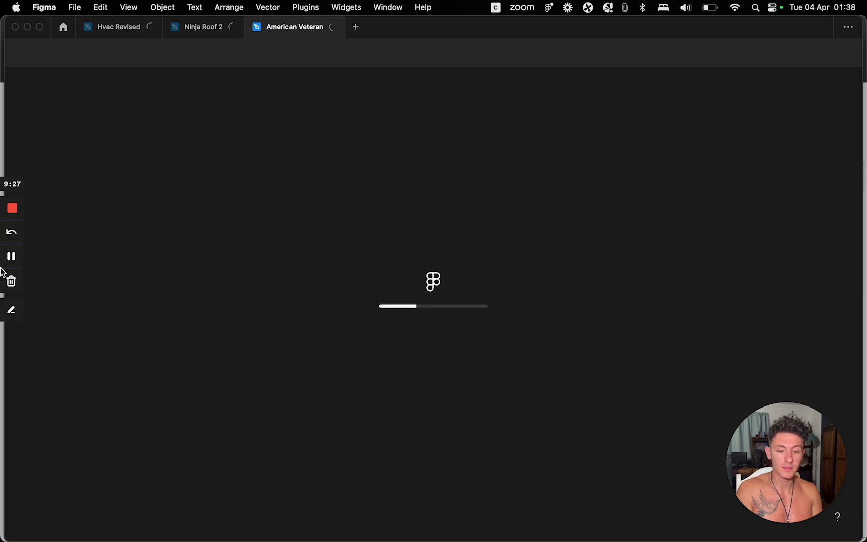
{"action": "scroll", "coordinate": [406, 282], "scroll_direction": "right", "scroll_amount": 2}
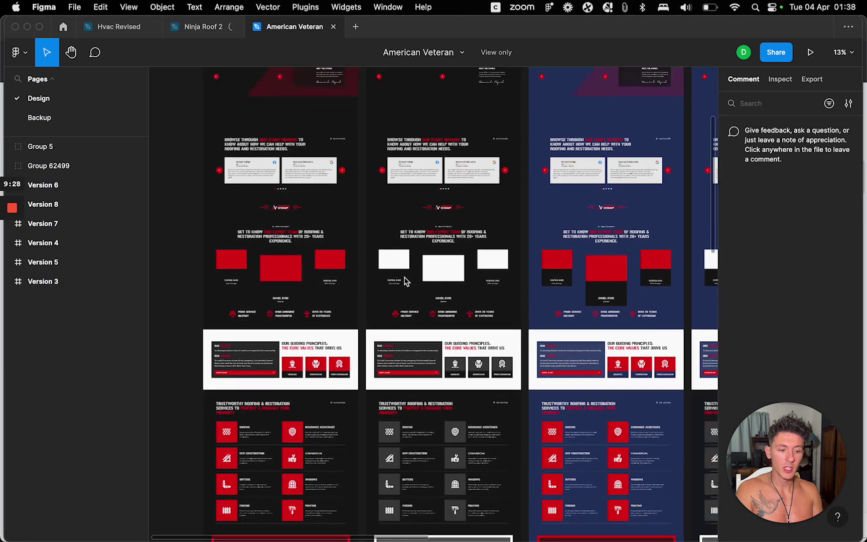
{"action": "scroll", "coordinate": [406, 282], "scroll_direction": "up", "scroll_amount": 2}
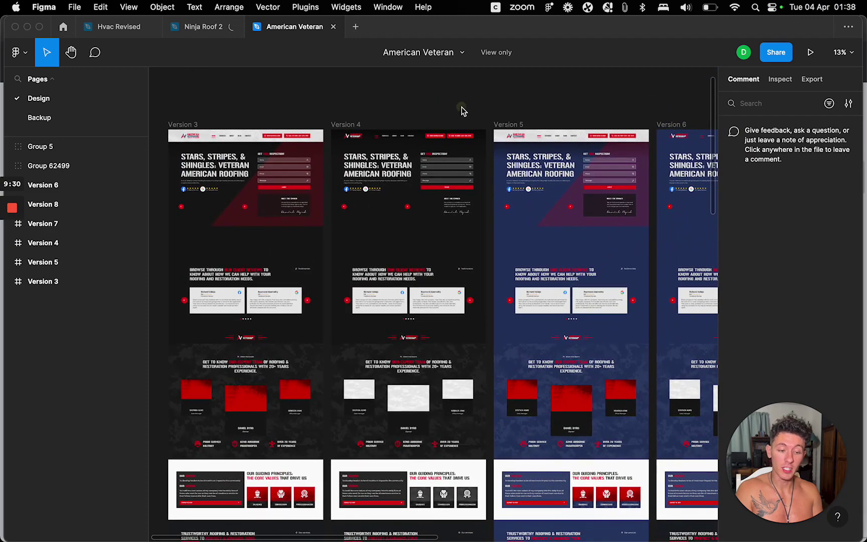
{"action": "scroll", "coordinate": [437, 150], "scroll_direction": "right", "scroll_amount": 1}
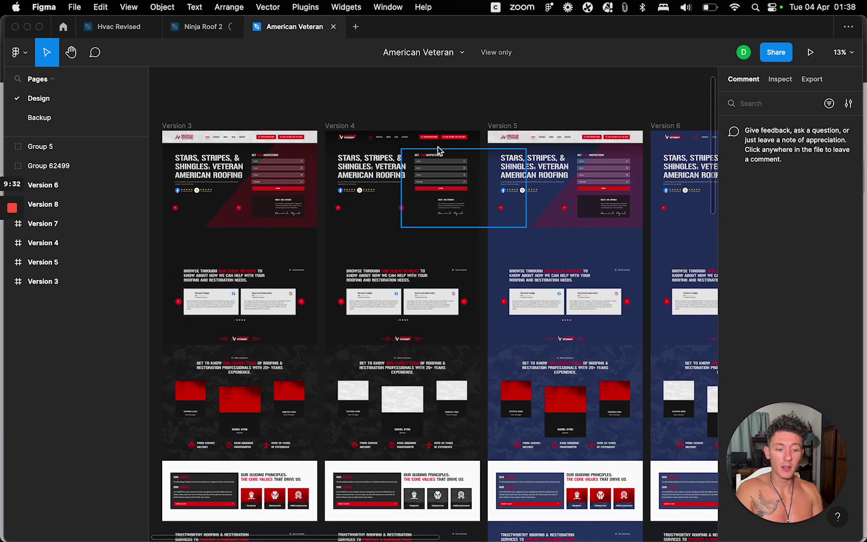
{"action": "scroll", "coordinate": [394, 212], "scroll_direction": "down", "scroll_amount": 5}
{"action": "scroll", "coordinate": [394, 213], "scroll_direction": "up", "scroll_amount": 8}
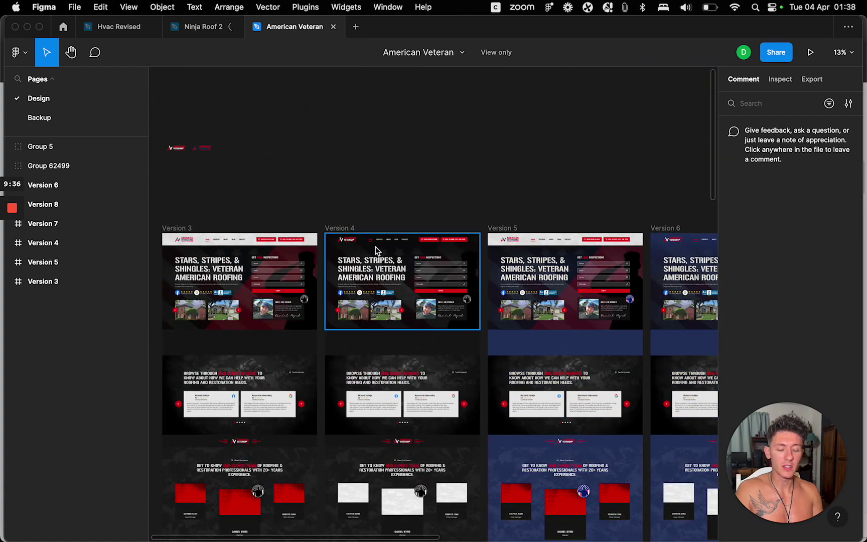
{"action": "scroll", "coordinate": [371, 203], "scroll_direction": "down", "scroll_amount": 4}
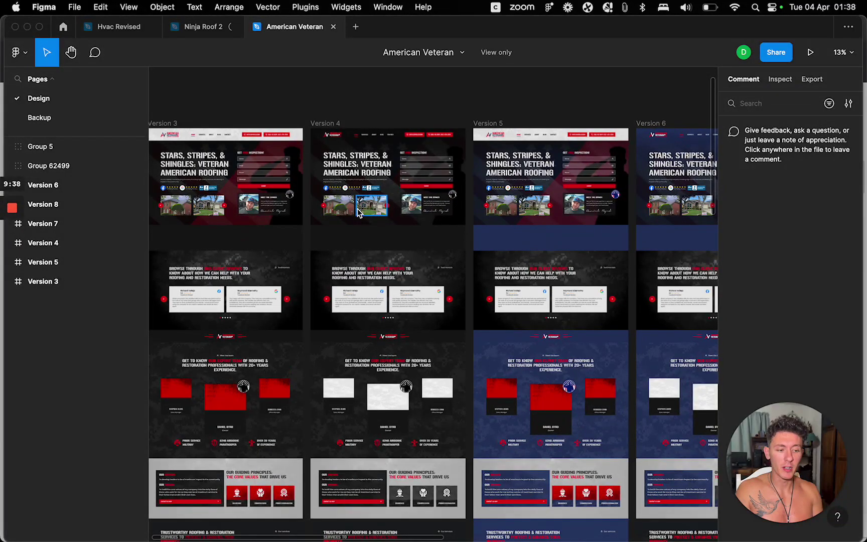
- Select the Version 4 hero photo, deselect it, and bring up the zoom choices
{"action": "left_click", "coordinate": [357, 208]}
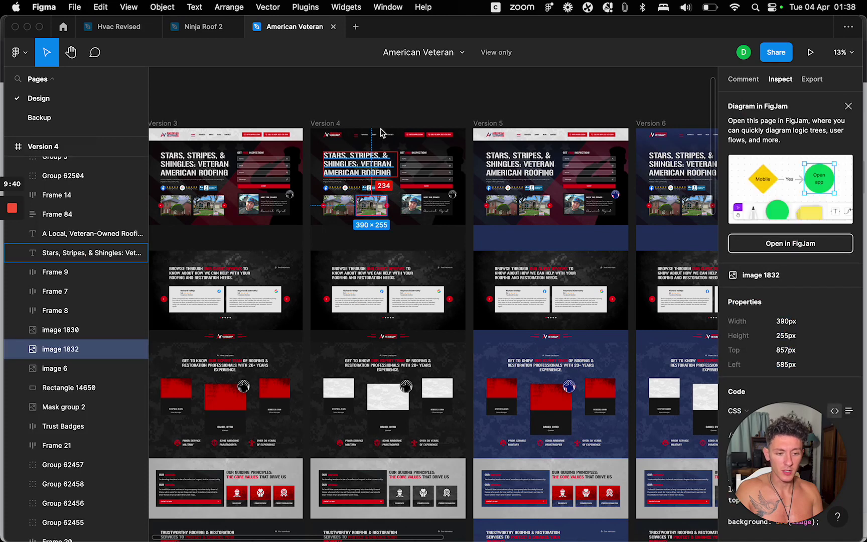
{"action": "left_click", "coordinate": [390, 120]}
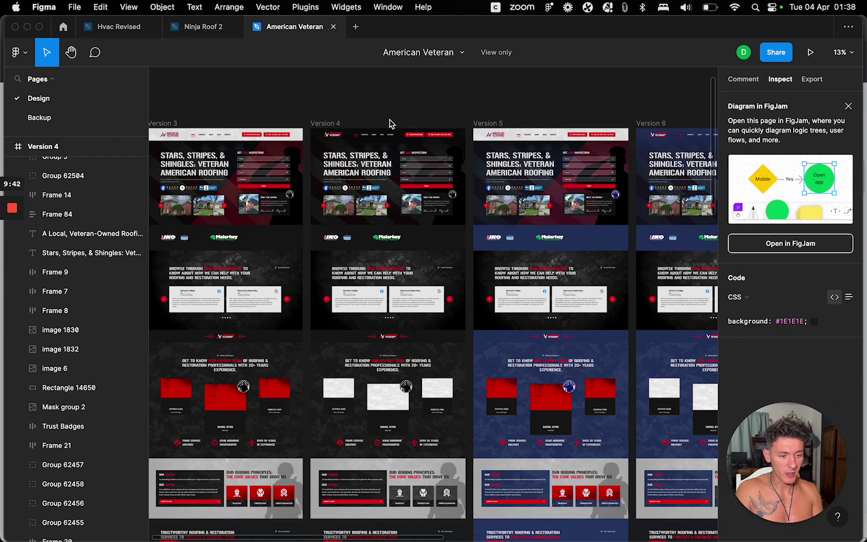
{"action": "left_click", "coordinate": [845, 56]}
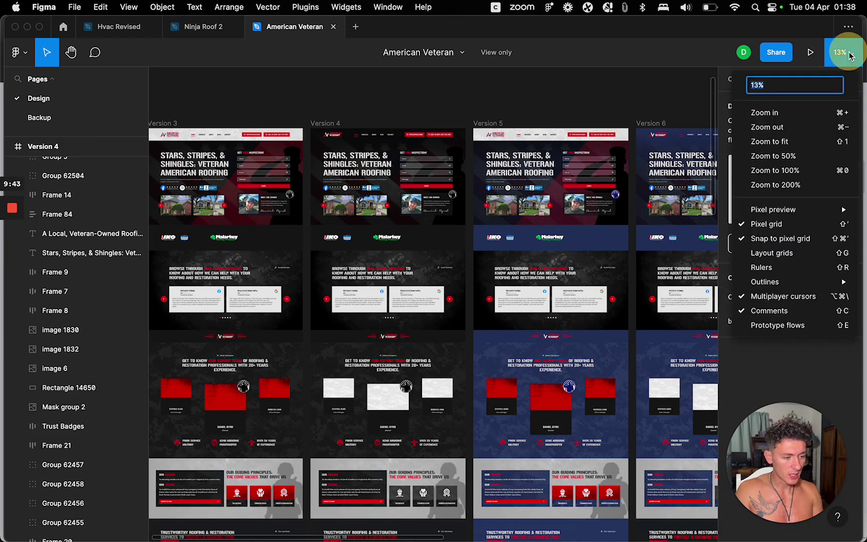
- Zoom the canvas to 50% and position it on the Version 4 frame
{"action": "left_click", "coordinate": [794, 154]}
{"action": "scroll", "coordinate": [456, 213], "scroll_direction": "right", "scroll_amount": 10}
{"action": "scroll", "coordinate": [456, 213], "scroll_direction": "up", "scroll_amount": 15}
{"action": "scroll", "coordinate": [456, 213], "scroll_direction": "down", "scroll_amount": 3}
{"action": "scroll", "coordinate": [457, 209], "scroll_direction": "up", "scroll_amount": 2}
{"action": "scroll", "coordinate": [456, 210], "scroll_direction": "left", "scroll_amount": 2}
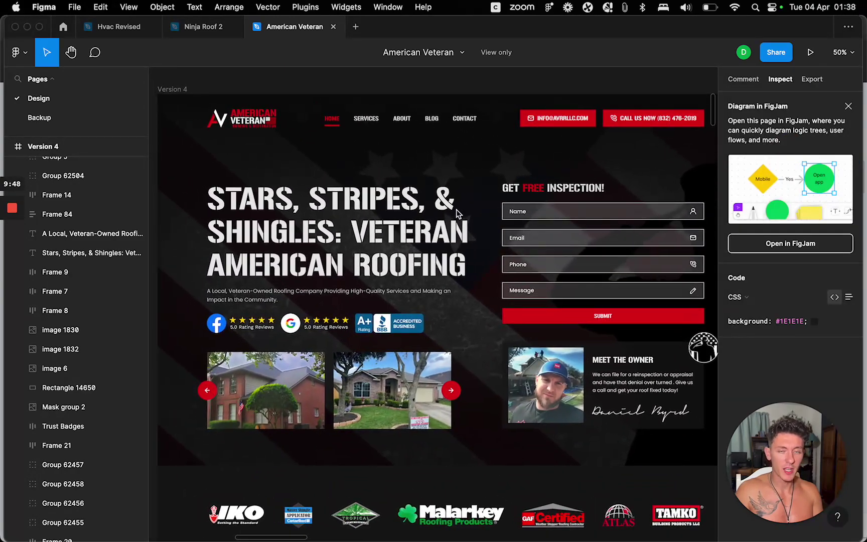
- Scroll down through the Version 4 homepage to its footer
{"action": "scroll", "coordinate": [456, 213], "scroll_direction": "down", "scroll_amount": 2}
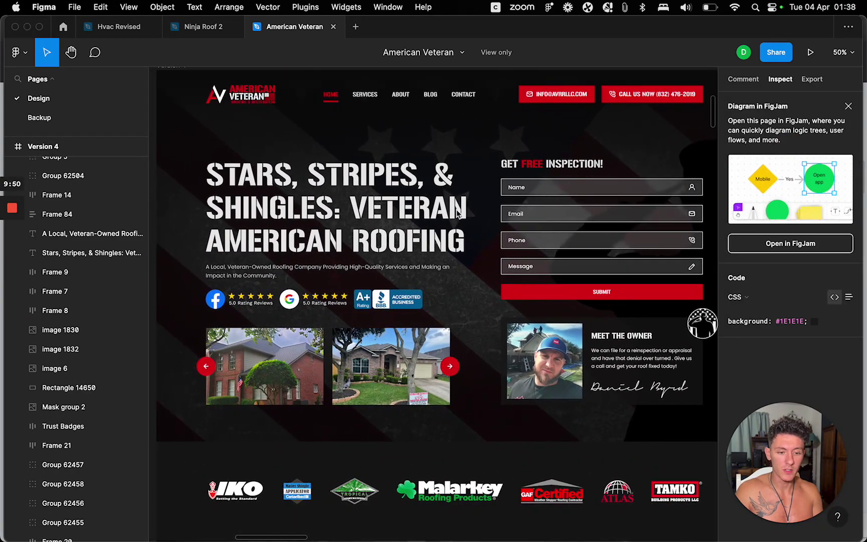
{"action": "scroll", "coordinate": [456, 214], "scroll_direction": "down", "scroll_amount": 20}
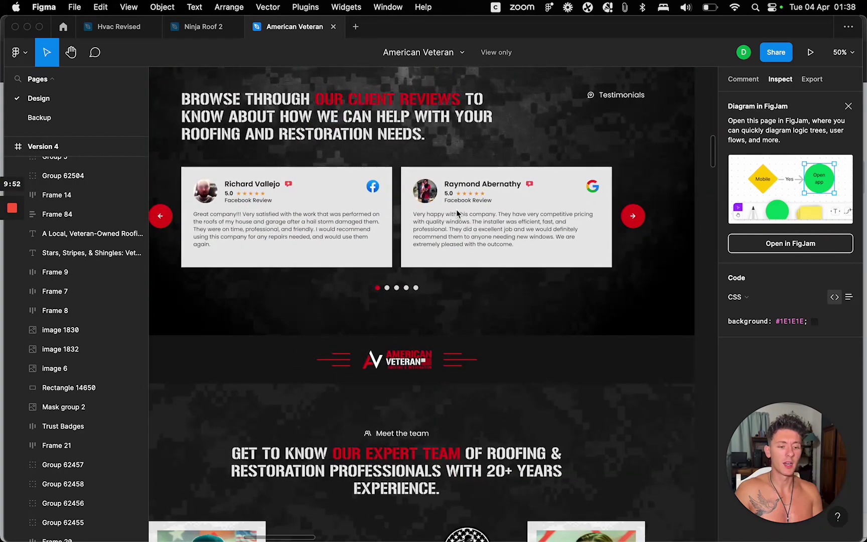
{"action": "scroll", "coordinate": [456, 213], "scroll_direction": "down", "scroll_amount": 20}
{"action": "scroll", "coordinate": [456, 214], "scroll_direction": "left", "scroll_amount": 2}
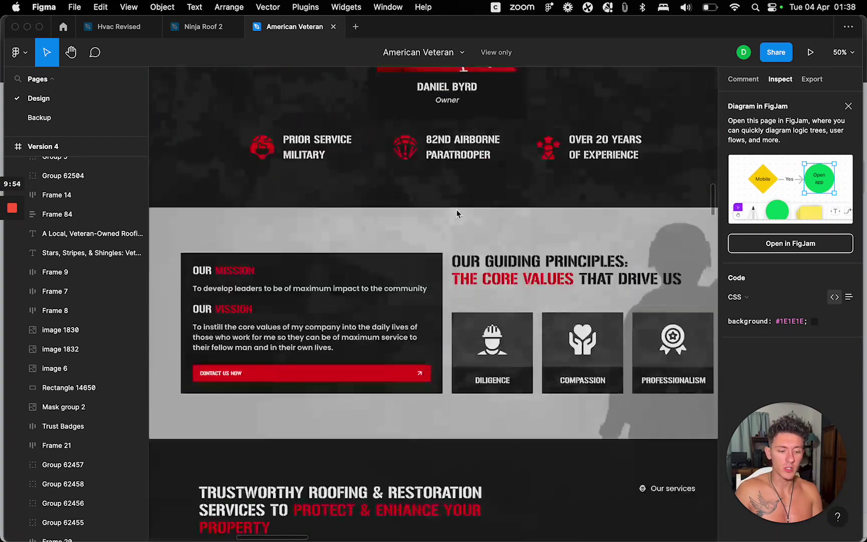
{"action": "scroll", "coordinate": [457, 213], "scroll_direction": "down", "scroll_amount": 1}
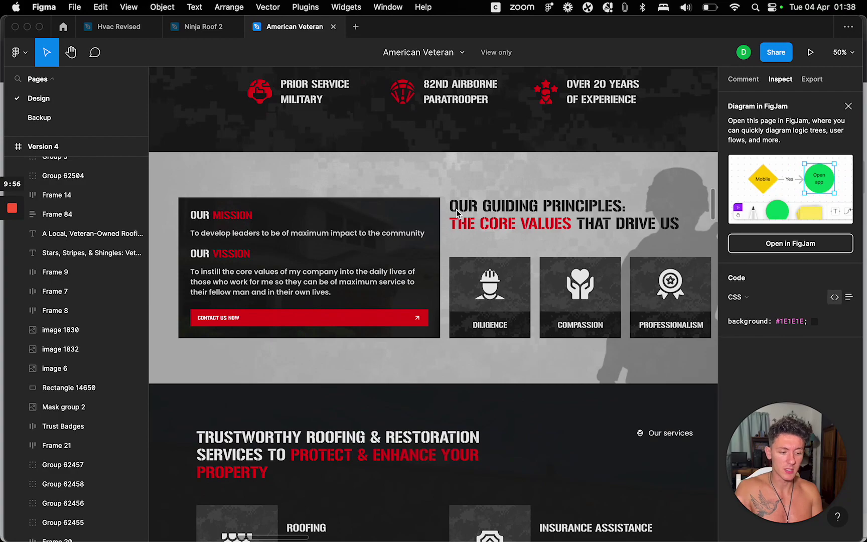
{"action": "scroll", "coordinate": [456, 213], "scroll_direction": "down", "scroll_amount": 20}
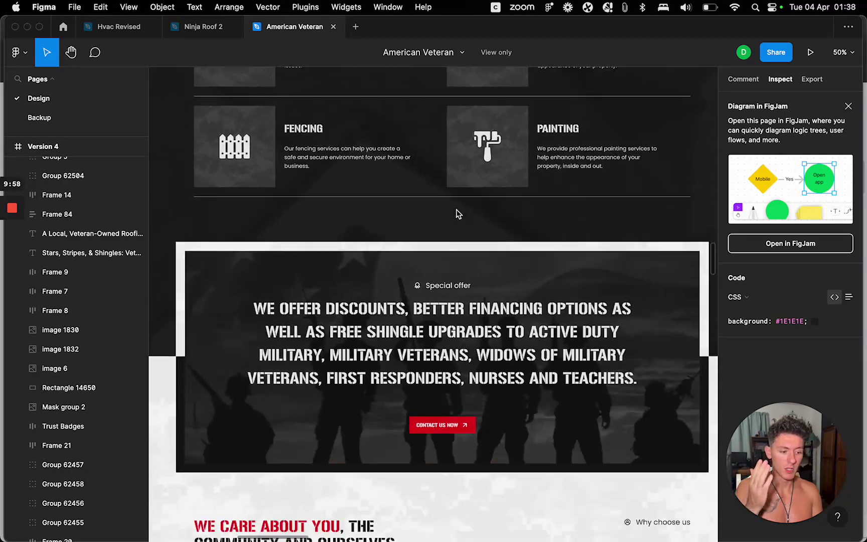
{"action": "scroll", "coordinate": [456, 210], "scroll_direction": "down", "scroll_amount": 5}
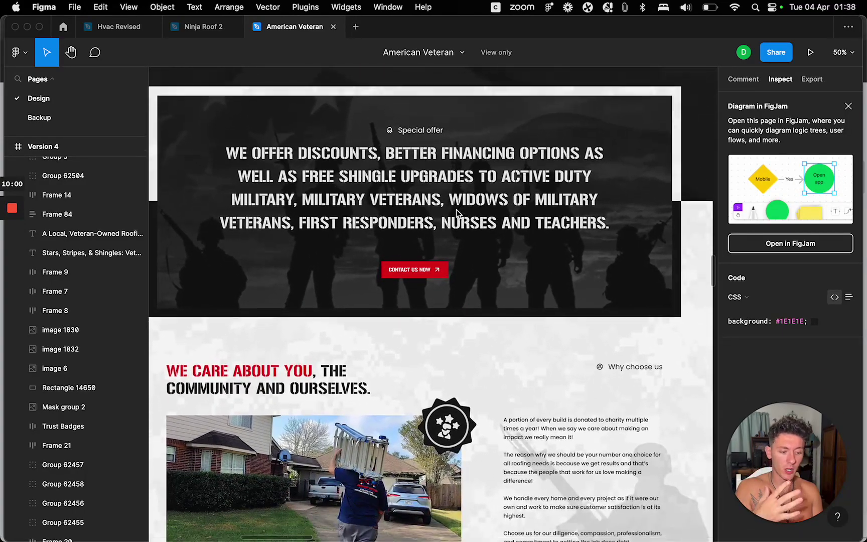
{"action": "scroll", "coordinate": [457, 214], "scroll_direction": "down", "scroll_amount": 15}
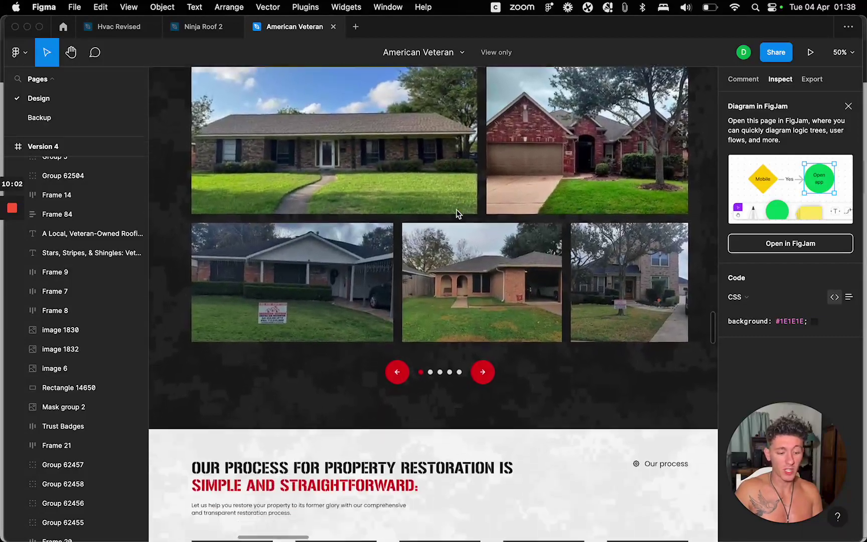
{"action": "scroll", "coordinate": [456, 212], "scroll_direction": "down", "scroll_amount": 12}
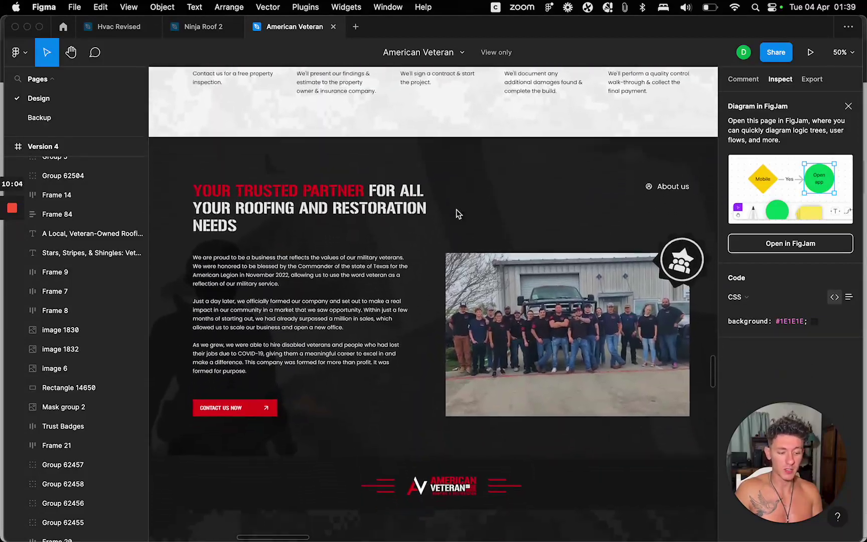
{"action": "scroll", "coordinate": [456, 213], "scroll_direction": "down", "scroll_amount": 15}
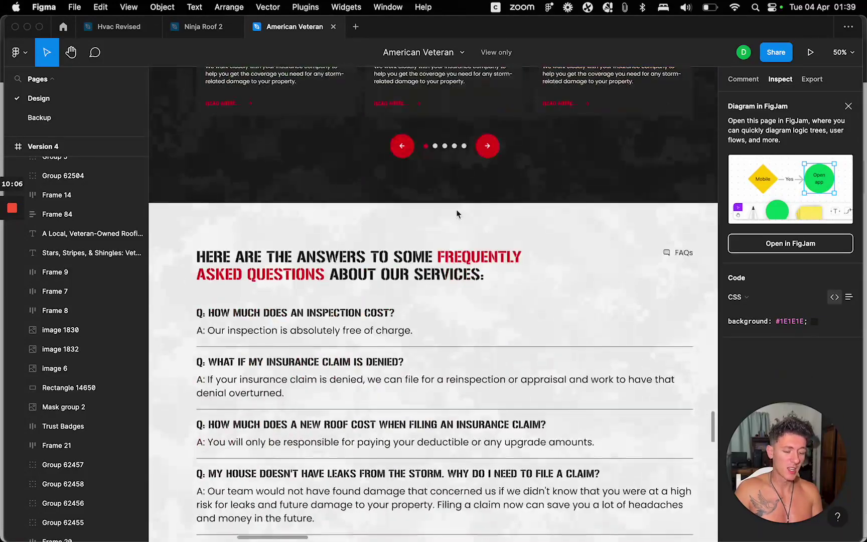
{"action": "scroll", "coordinate": [456, 213], "scroll_direction": "down", "scroll_amount": 15}
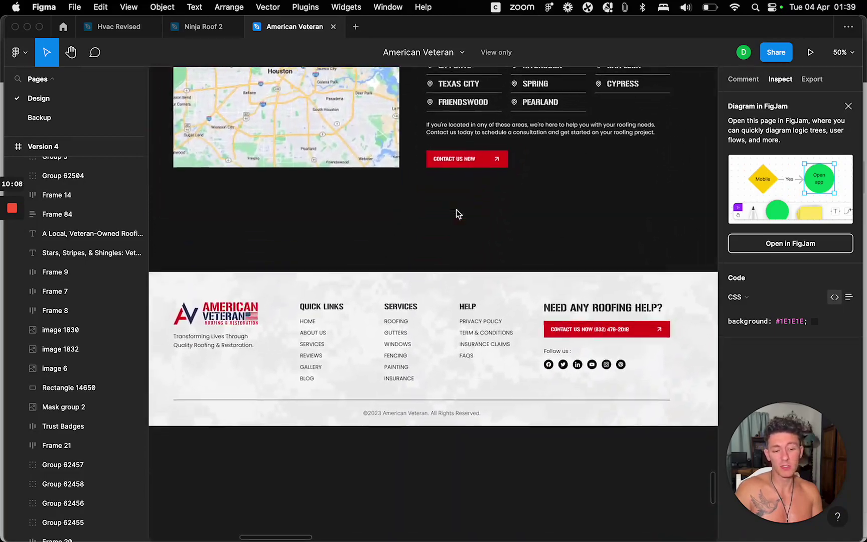
- Scroll back up to the Version 4 hero section
{"action": "scroll", "coordinate": [456, 213], "scroll_direction": "up", "scroll_amount": 20}
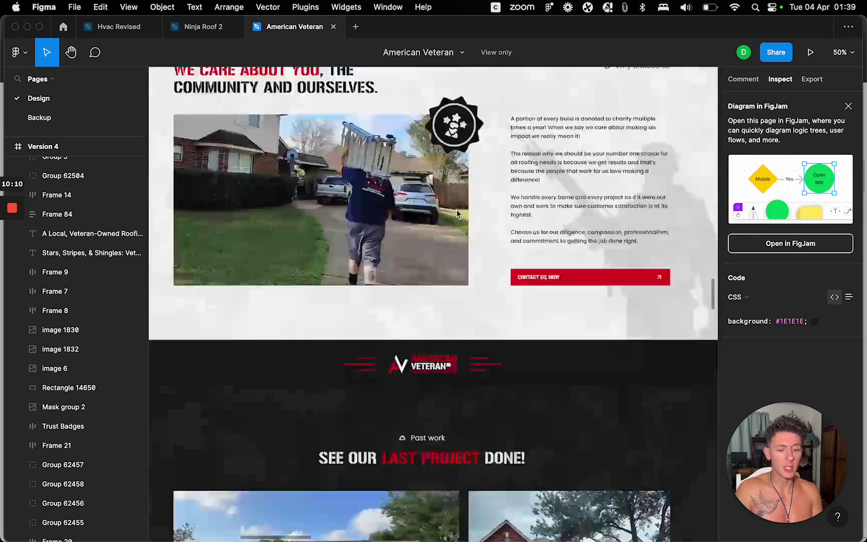
{"action": "scroll", "coordinate": [457, 214], "scroll_direction": "up", "scroll_amount": 20}
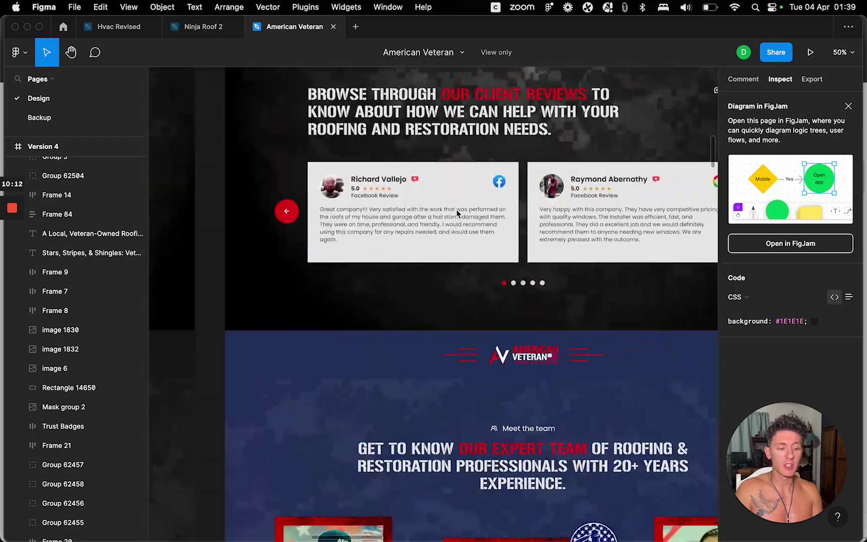
{"action": "scroll", "coordinate": [457, 213], "scroll_direction": "up", "scroll_amount": 20}
{"action": "scroll", "coordinate": [456, 213], "scroll_direction": "left", "scroll_amount": 5}
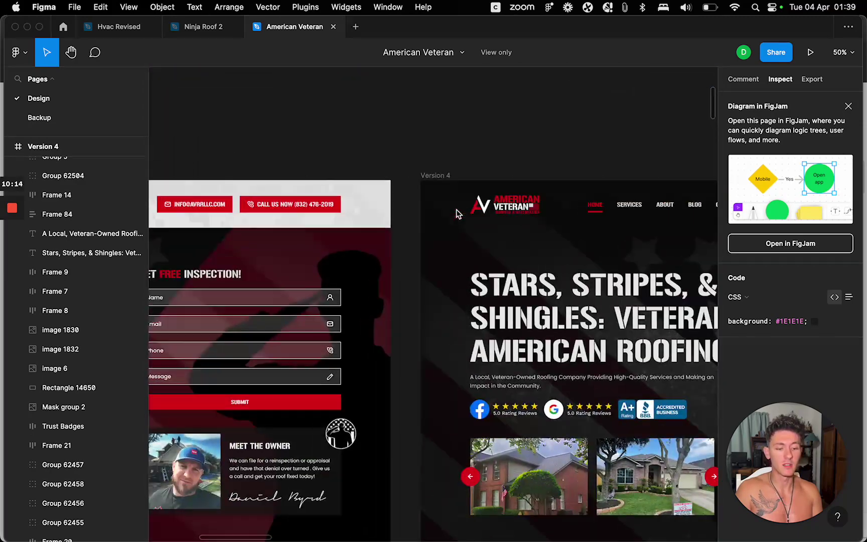
{"action": "scroll", "coordinate": [456, 214], "scroll_direction": "right", "scroll_amount": 10}
{"action": "scroll", "coordinate": [457, 214], "scroll_direction": "down", "scroll_amount": 4}
- Open the Ninja Roof 2 file, dismiss the updates announcement, and zoom to 50%
{"action": "left_click", "coordinate": [204, 26]}
{"action": "left_click", "coordinate": [556, 116]}
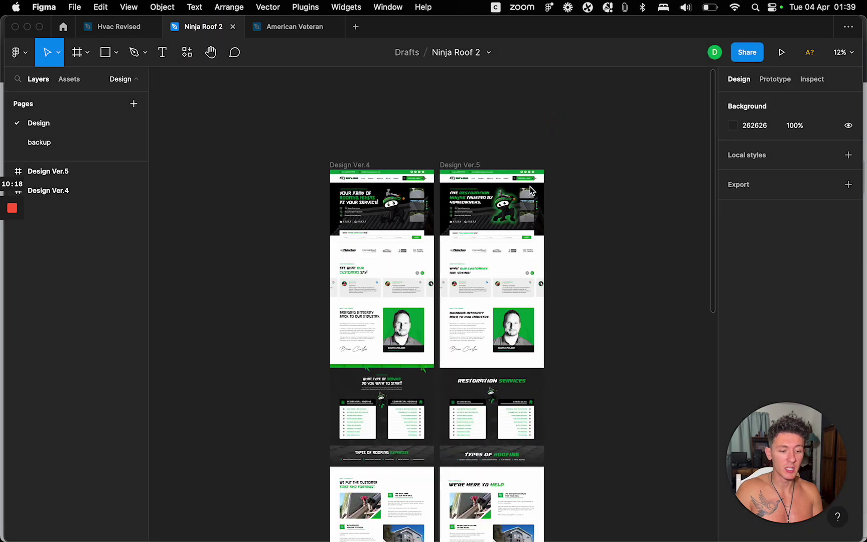
{"action": "left_click", "coordinate": [842, 52]}
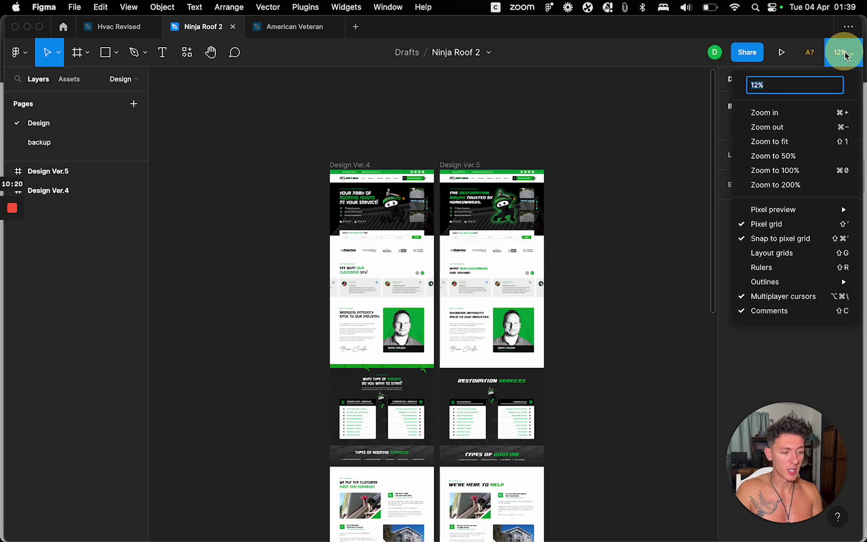
{"action": "left_click", "coordinate": [766, 153]}
{"action": "scroll", "coordinate": [480, 193], "scroll_direction": "up", "scroll_amount": 10}
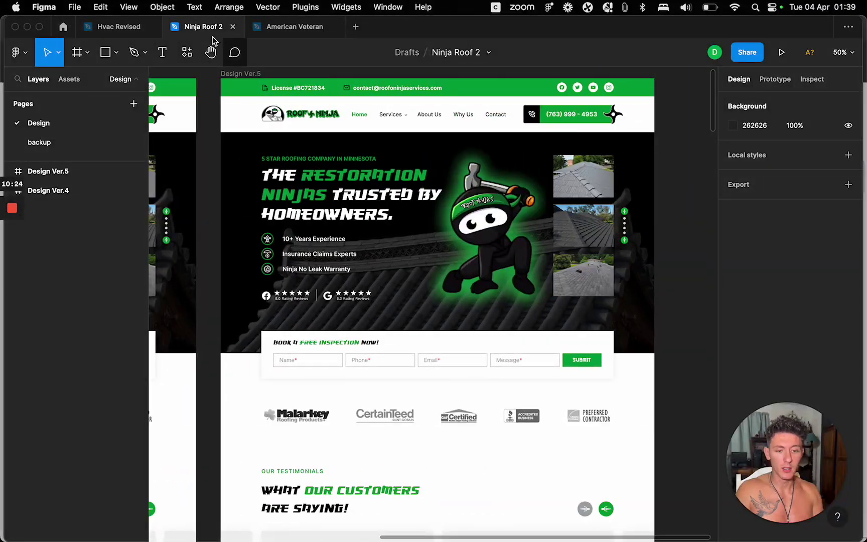
- Switch to the Hvac Revised file showing its Ver. 1 and Ver. 2 designs
{"action": "left_click", "coordinate": [116, 27]}
{"action": "scroll", "coordinate": [309, 196], "scroll_direction": "right", "scroll_amount": 5}
{"action": "scroll", "coordinate": [415, 235], "scroll_direction": "left", "scroll_amount": 4}
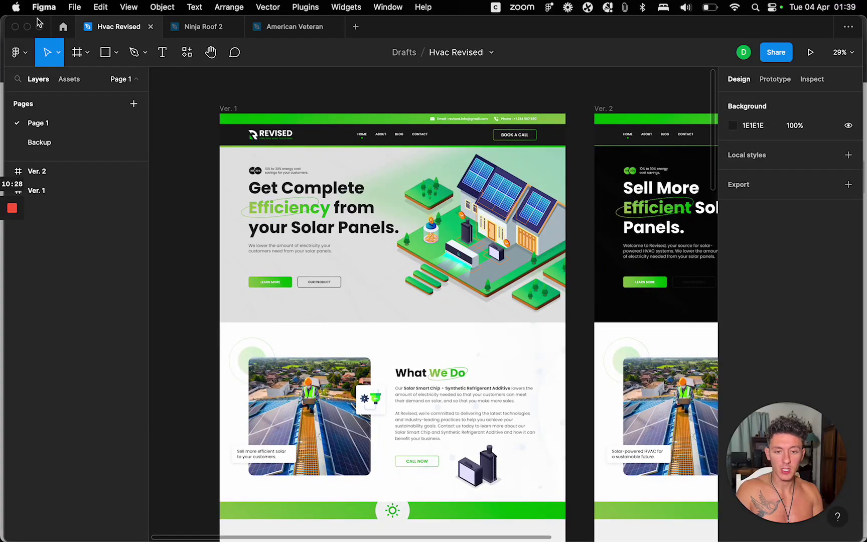
{"action": "left_click", "coordinate": [27, 27]}
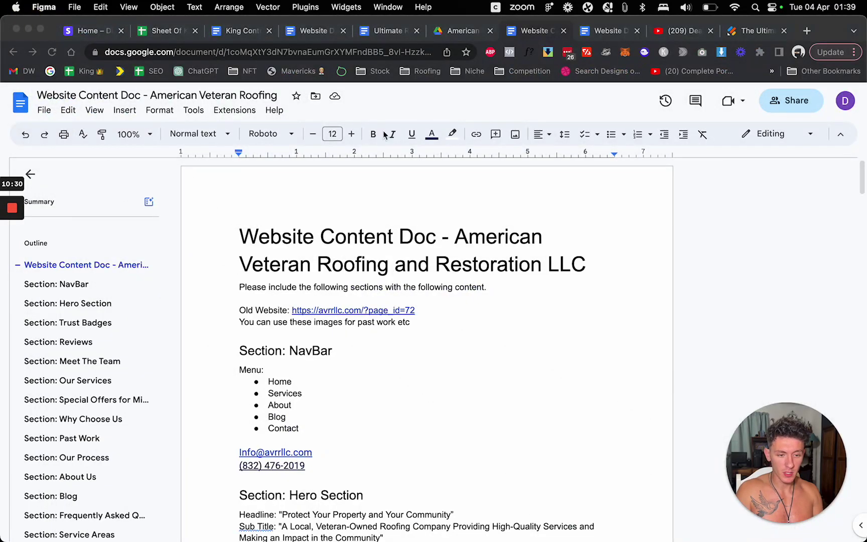
{"action": "left_click", "coordinate": [372, 31]}
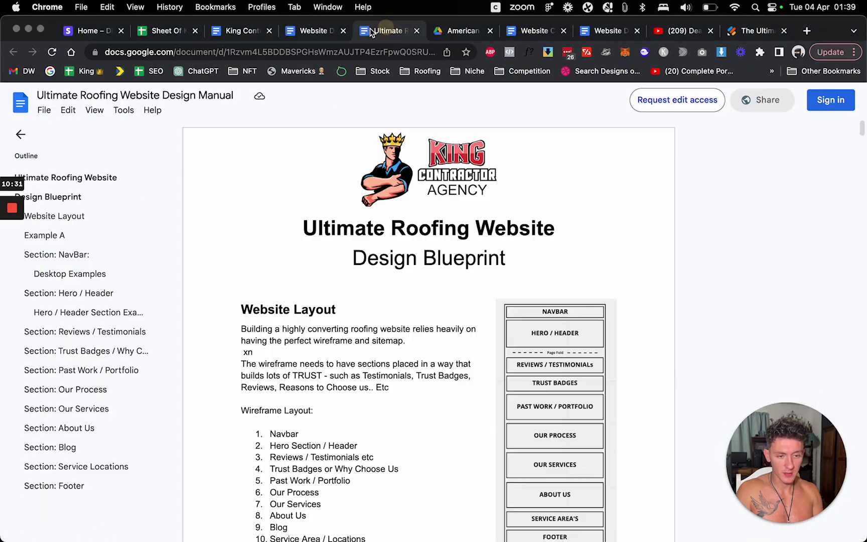
{"action": "left_click", "coordinate": [324, 31]}
{"action": "scroll", "coordinate": [328, 218], "scroll_direction": "down", "scroll_amount": 10}
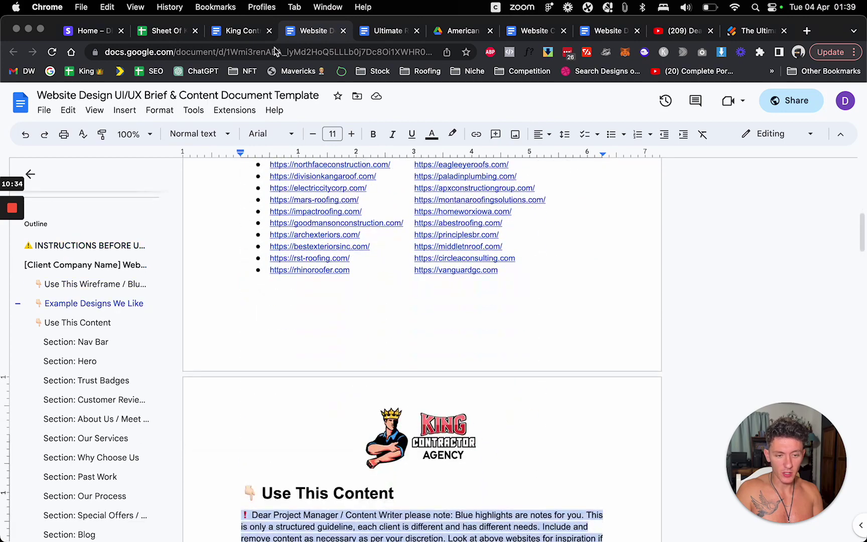
{"action": "left_click", "coordinate": [240, 31]}
{"action": "scroll", "coordinate": [354, 335], "scroll_direction": "down", "scroll_amount": 1}
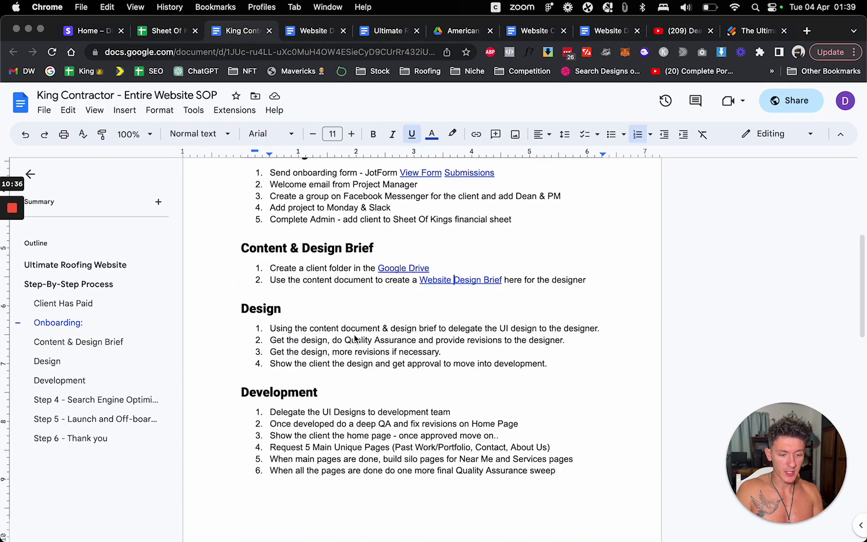
{"action": "left_click_drag", "start_coordinate": [271, 328], "coordinate": [573, 330]}
{"action": "left_click", "coordinate": [285, 335]}
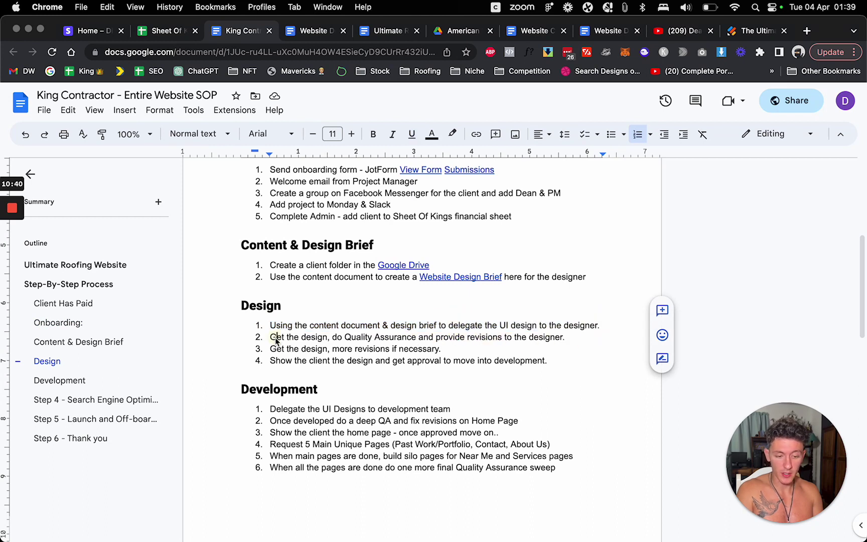
{"action": "left_click_drag", "start_coordinate": [331, 338], "coordinate": [418, 340]}
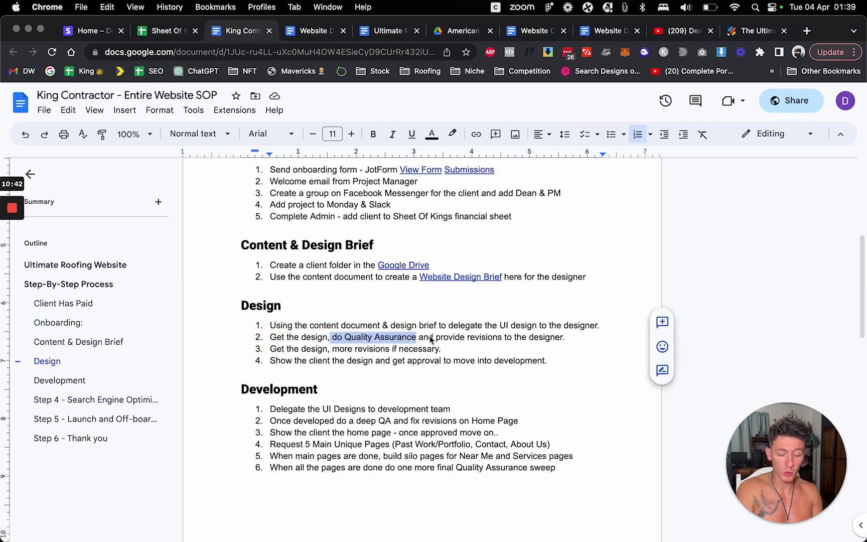
{"action": "left_click", "coordinate": [436, 340]}
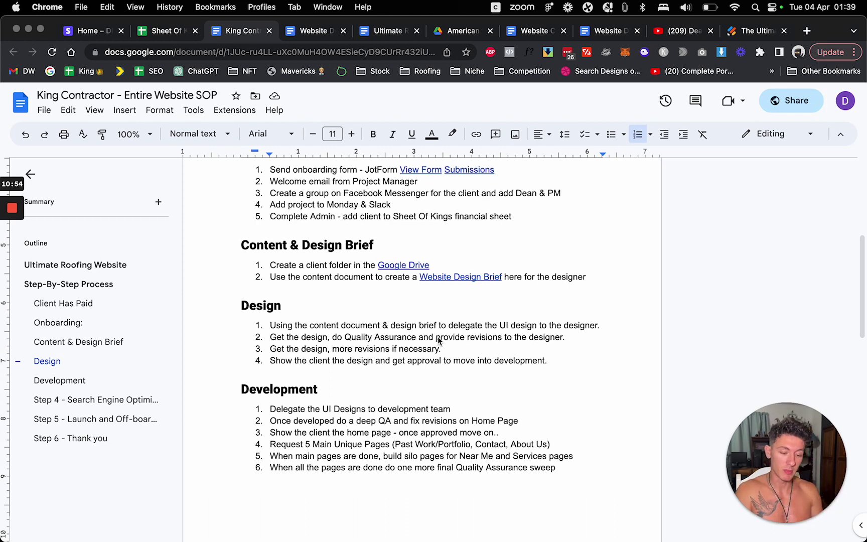
{"action": "left_click_drag", "start_coordinate": [270, 348], "coordinate": [458, 344]}
{"action": "left_click", "coordinate": [442, 349]}
{"action": "left_click_drag", "start_coordinate": [282, 362], "coordinate": [546, 363]}
{"action": "left_click", "coordinate": [545, 361]}
{"action": "scroll", "coordinate": [545, 360], "scroll_direction": "down", "scroll_amount": 3}
{"action": "scroll", "coordinate": [541, 355], "scroll_direction": "up", "scroll_amount": 3}
{"action": "left_click_drag", "start_coordinate": [264, 314], "coordinate": [552, 362]}
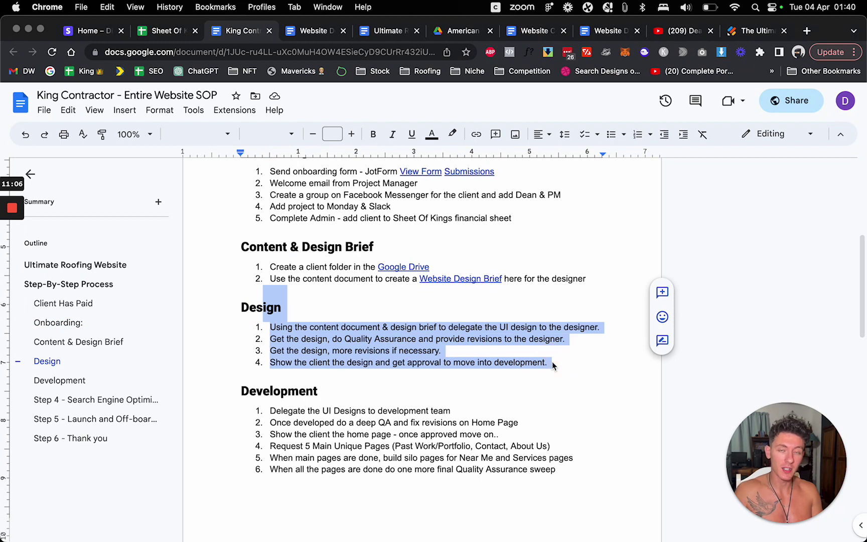
{"action": "left_click_drag", "start_coordinate": [281, 399], "coordinate": [559, 474]}
{"action": "left_click", "coordinate": [559, 473]}
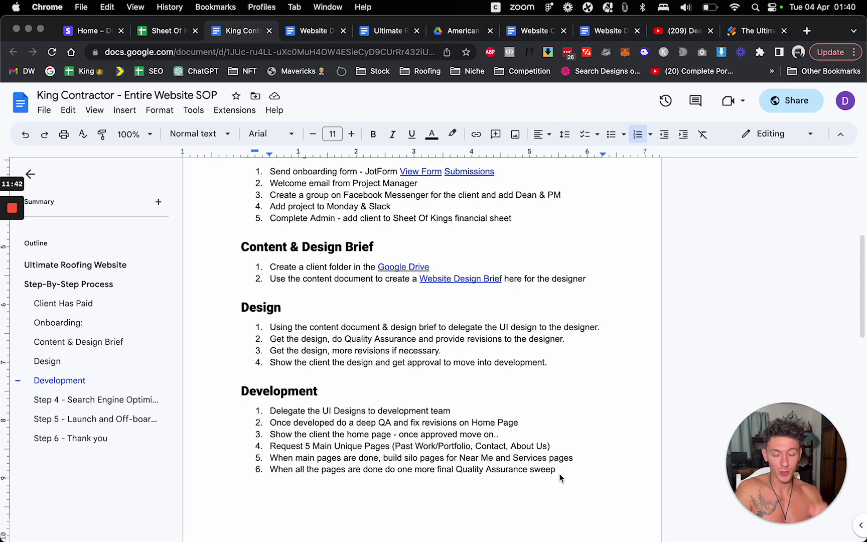
- Highlight Development steps 1–4, from delegating designs to requesting 5 main pages
{"action": "scroll", "coordinate": [431, 422], "scroll_direction": "down", "scroll_amount": 2}
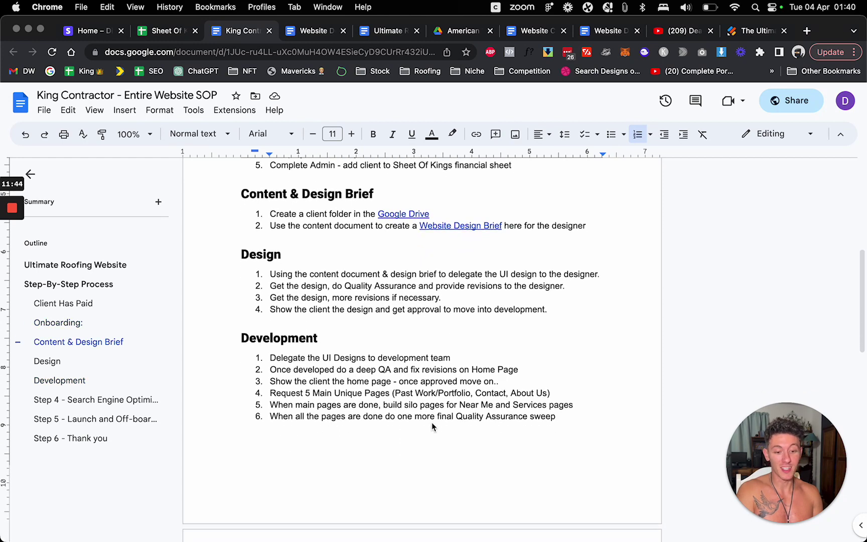
{"action": "scroll", "coordinate": [431, 422], "scroll_direction": "down", "scroll_amount": 2}
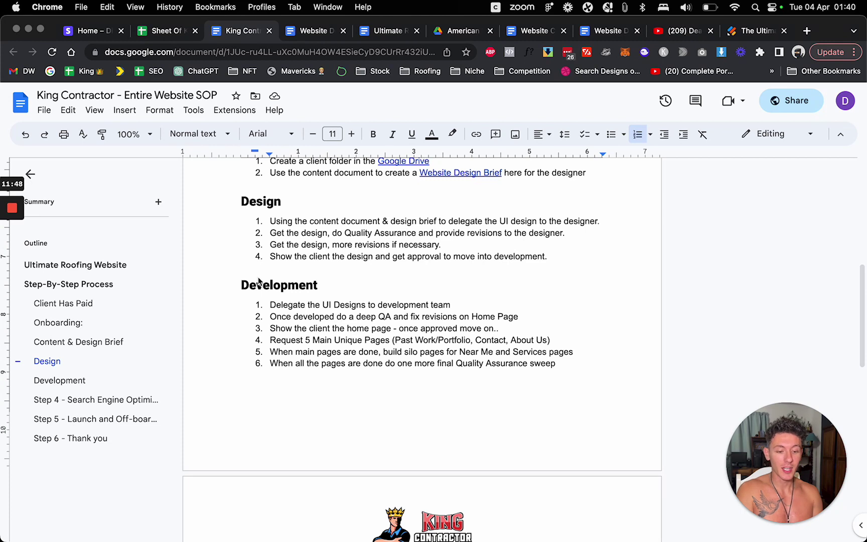
{"action": "left_click_drag", "start_coordinate": [270, 305], "coordinate": [497, 318]}
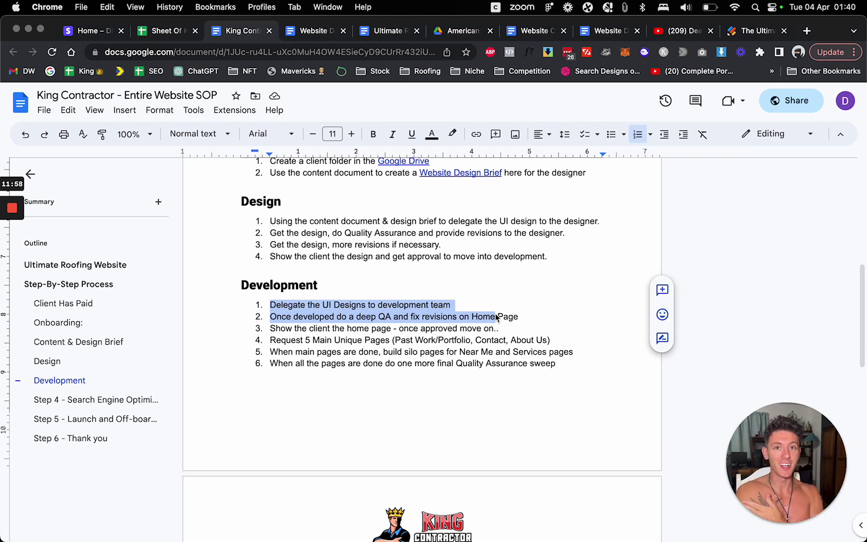
{"action": "left_click", "coordinate": [497, 317]}
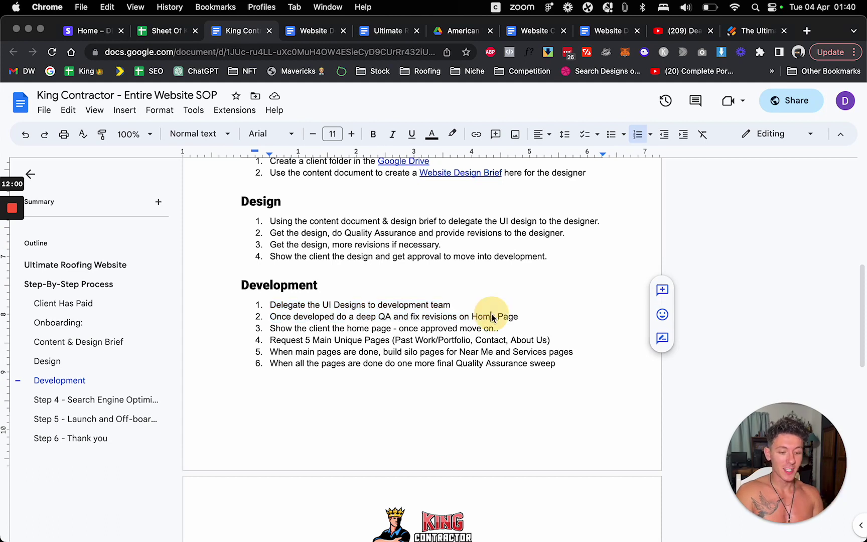
{"action": "left_click_drag", "start_coordinate": [279, 308], "coordinate": [442, 306]}
{"action": "left_click", "coordinate": [449, 304]}
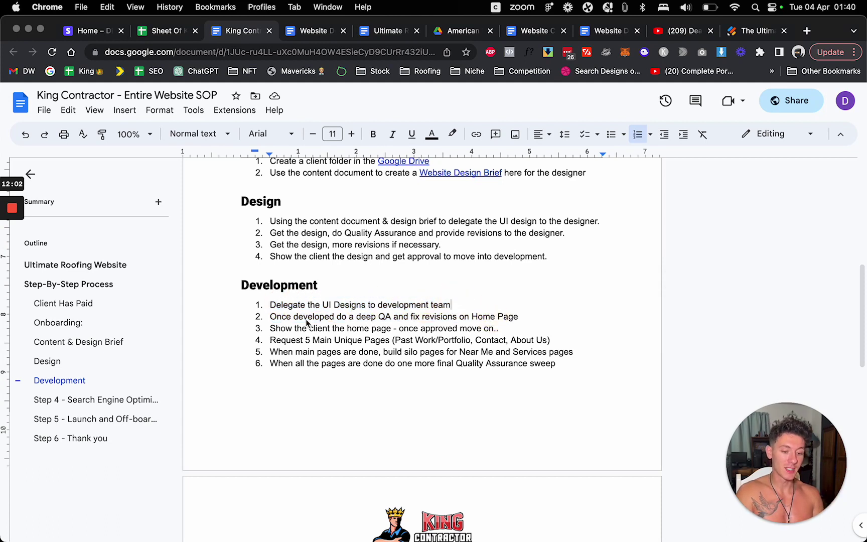
{"action": "left_click_drag", "start_coordinate": [299, 317], "coordinate": [602, 321]}
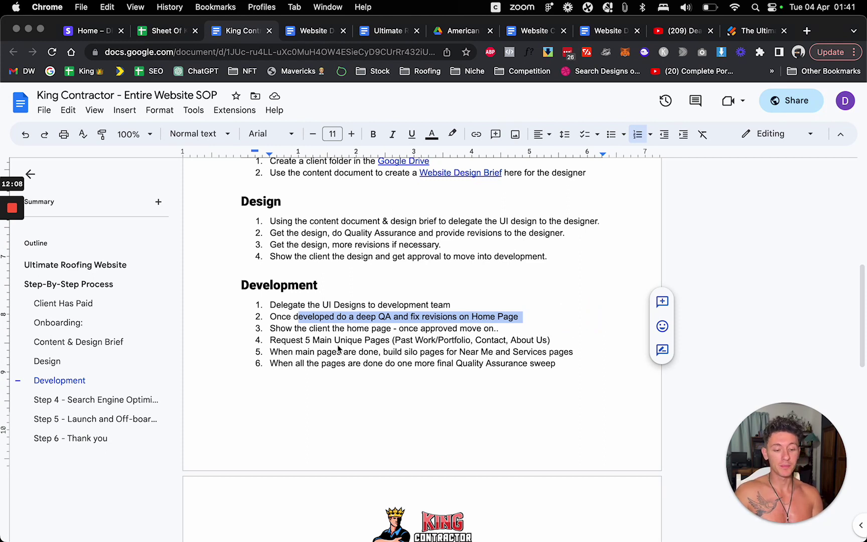
{"action": "left_click_drag", "start_coordinate": [293, 331], "coordinate": [477, 330]}
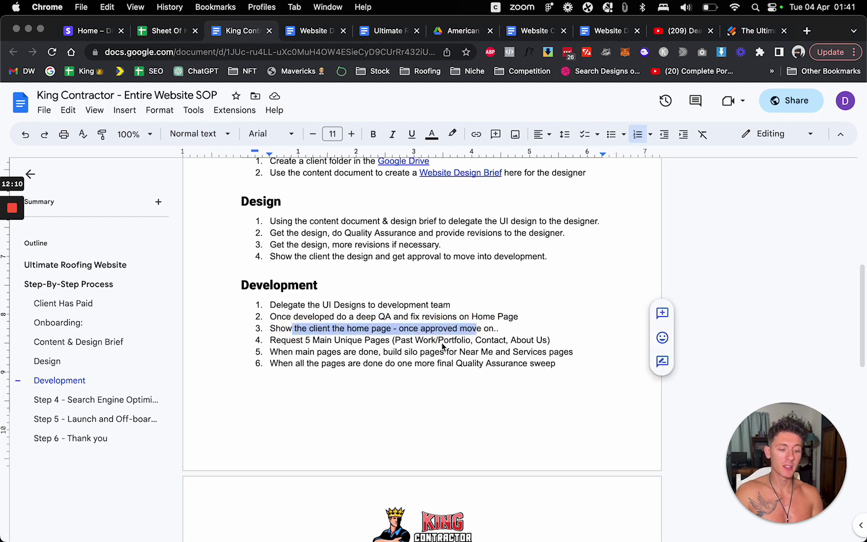
{"action": "left_click_drag", "start_coordinate": [291, 341], "coordinate": [549, 345]}
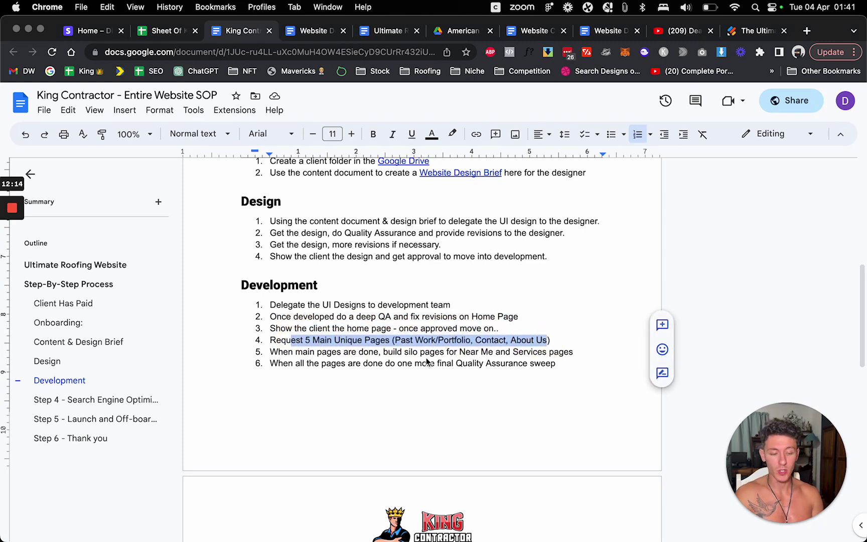
{"action": "left_click", "coordinate": [380, 352]}
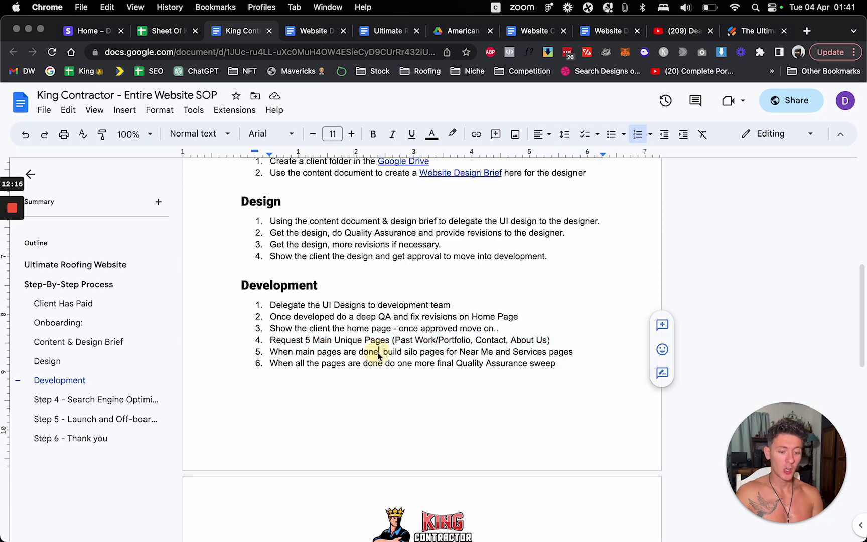
- Highlight Near Me and Services in step 5 and the final Quality Assurance step 6
{"action": "scroll", "coordinate": [379, 357], "scroll_direction": "down", "scroll_amount": 1}
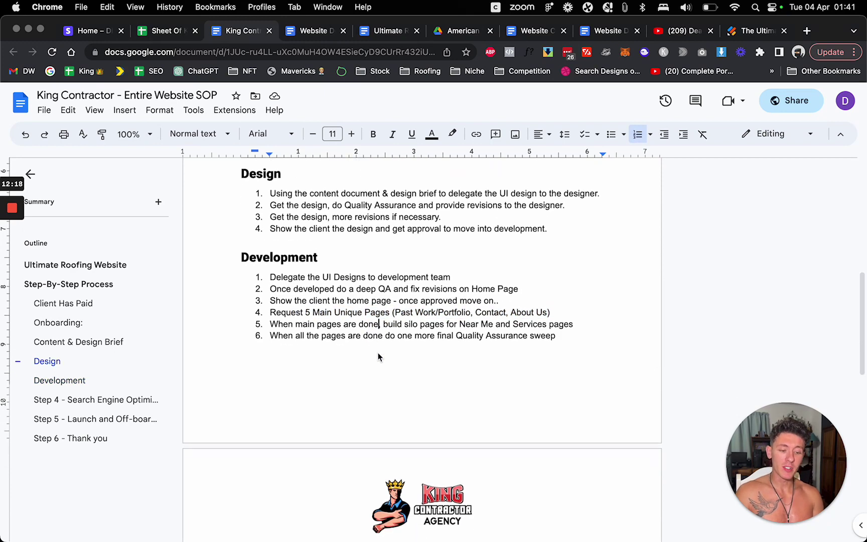
{"action": "left_click_drag", "start_coordinate": [467, 325], "coordinate": [552, 325]}
{"action": "left_click", "coordinate": [529, 327]}
{"action": "scroll", "coordinate": [368, 340], "scroll_direction": "down", "scroll_amount": 5}
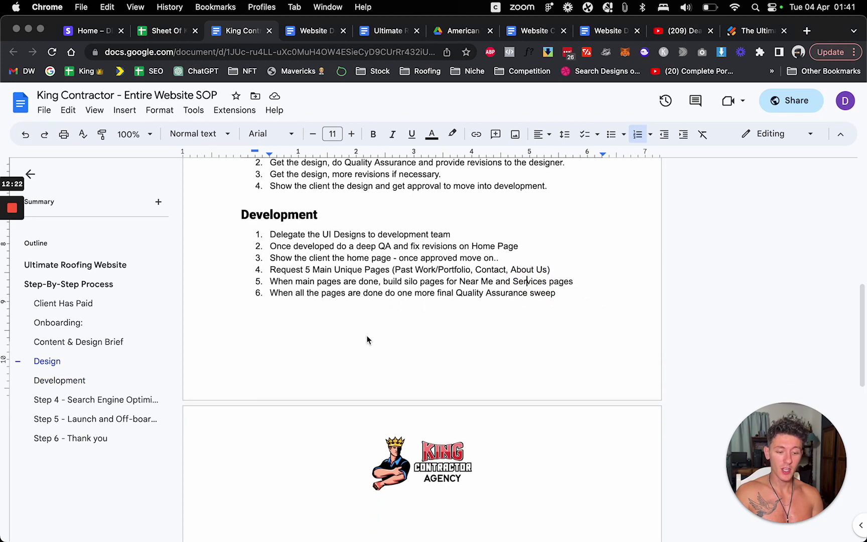
{"action": "left_click", "coordinate": [420, 221]}
{"action": "left_click_drag", "start_coordinate": [454, 224], "coordinate": [532, 221]}
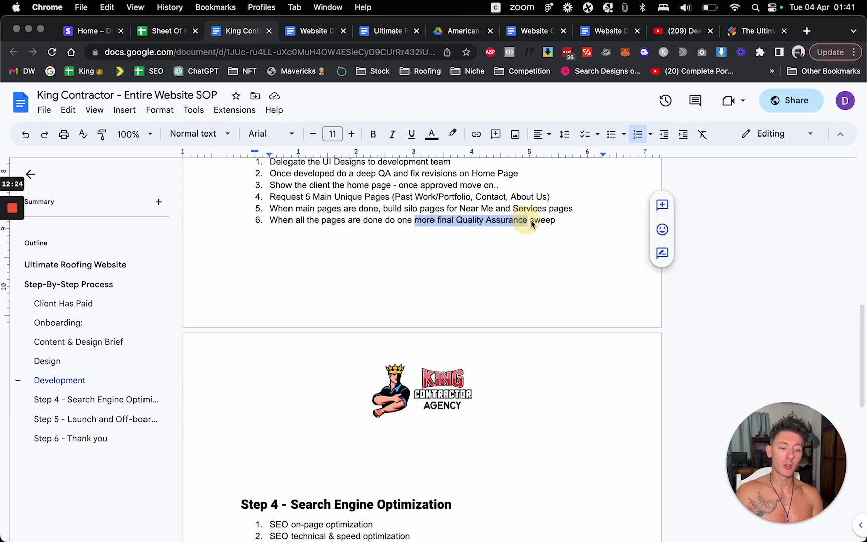
- From the Sheet Of Kings, open the Website Quality Assurance Checklist link in cell B6
{"action": "left_click", "coordinate": [165, 31]}
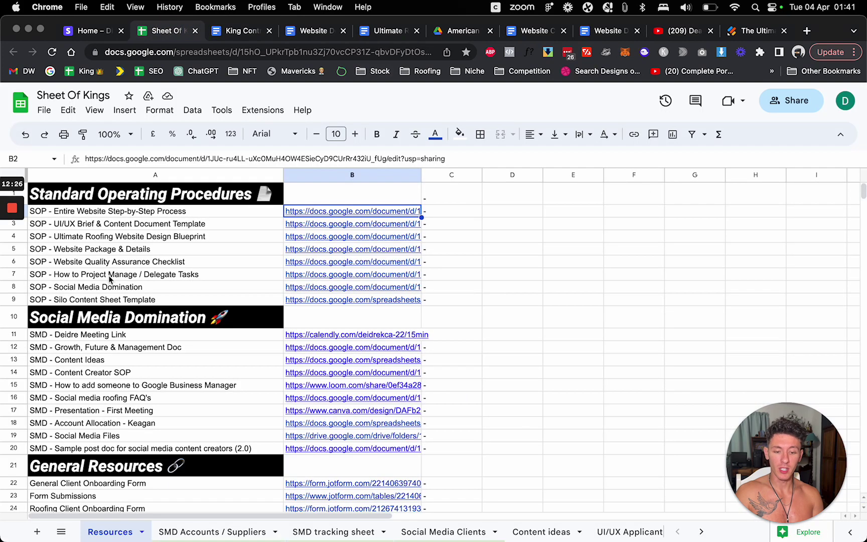
{"action": "left_click", "coordinate": [235, 262]}
{"action": "left_click", "coordinate": [313, 263]}
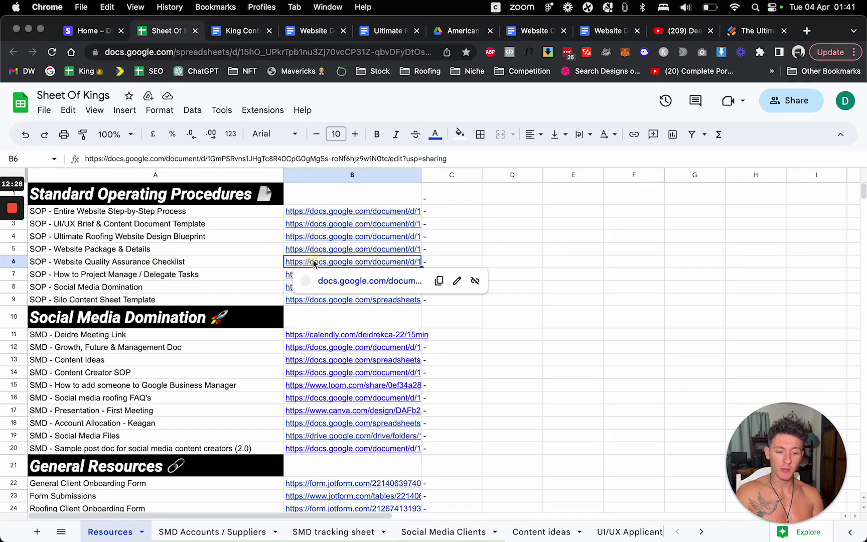
{"action": "left_click", "coordinate": [346, 280]}
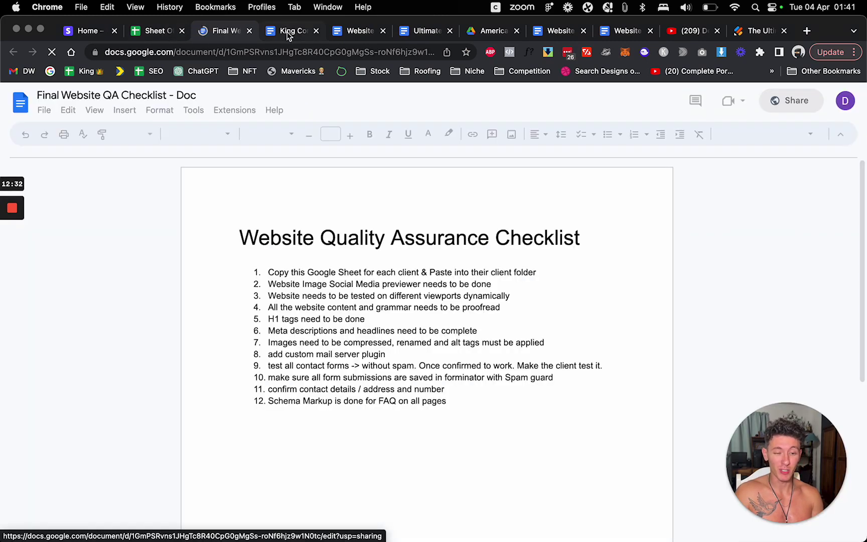
- In the King Contractor SOP, highlight Step 4 items, then the Launch and Off-boarding steps
{"action": "left_click", "coordinate": [288, 34]}
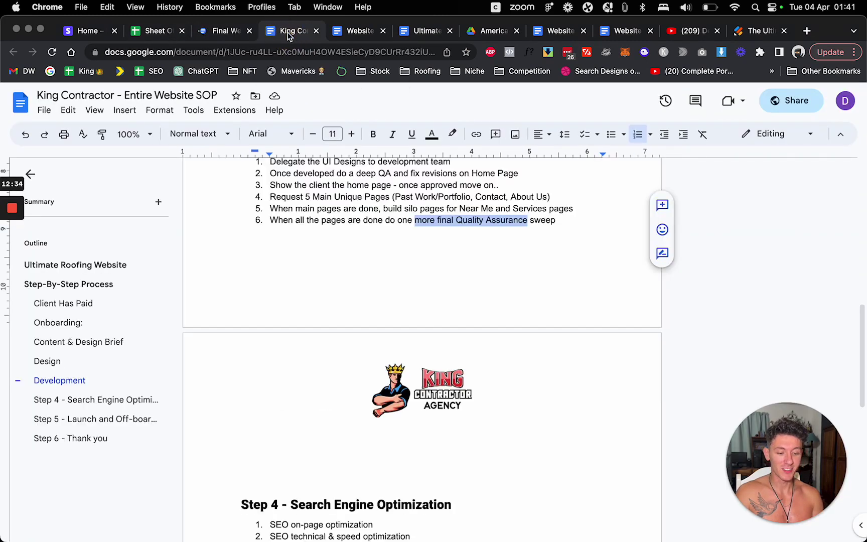
{"action": "scroll", "coordinate": [374, 271], "scroll_direction": "down", "scroll_amount": 2}
{"action": "scroll", "coordinate": [373, 271], "scroll_direction": "down", "scroll_amount": 4}
{"action": "left_click_drag", "start_coordinate": [434, 333], "coordinate": [436, 341]}
{"action": "left_click", "coordinate": [407, 346]}
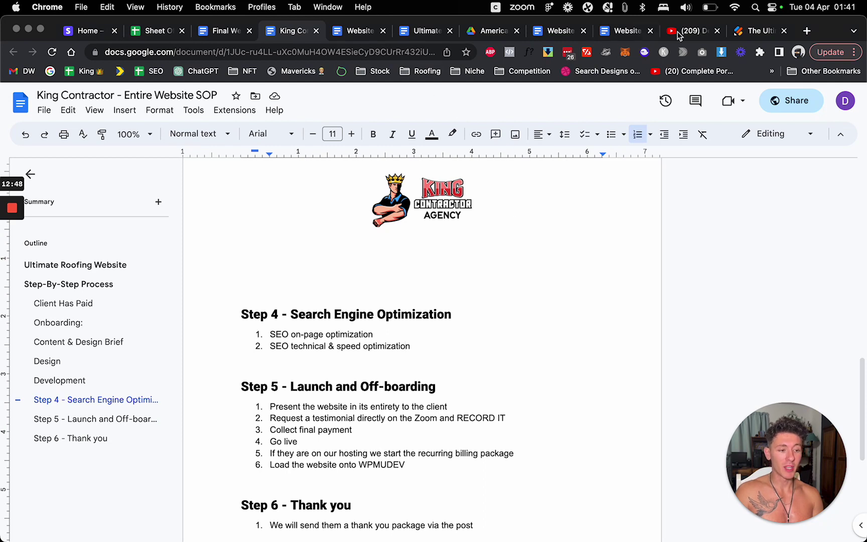
{"action": "scroll", "coordinate": [279, 428], "scroll_direction": "down", "scroll_amount": 2}
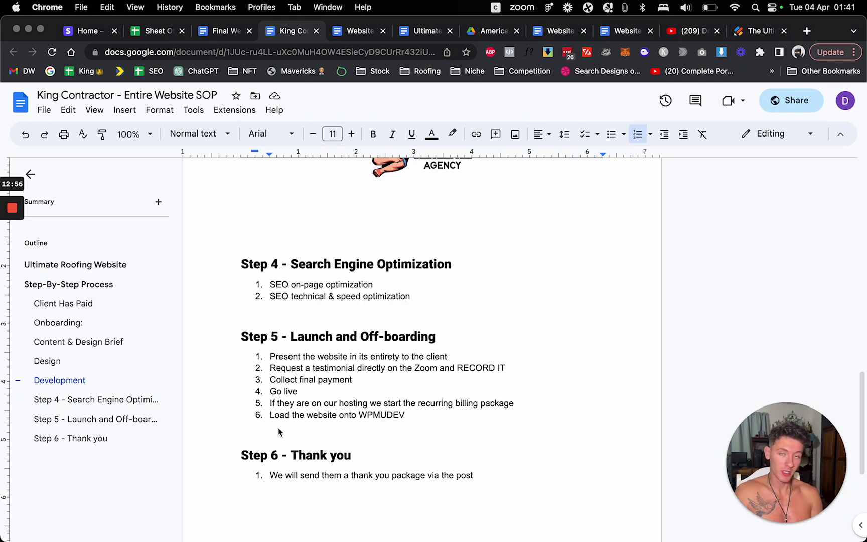
{"action": "scroll", "coordinate": [311, 359], "scroll_direction": "down", "scroll_amount": 1}
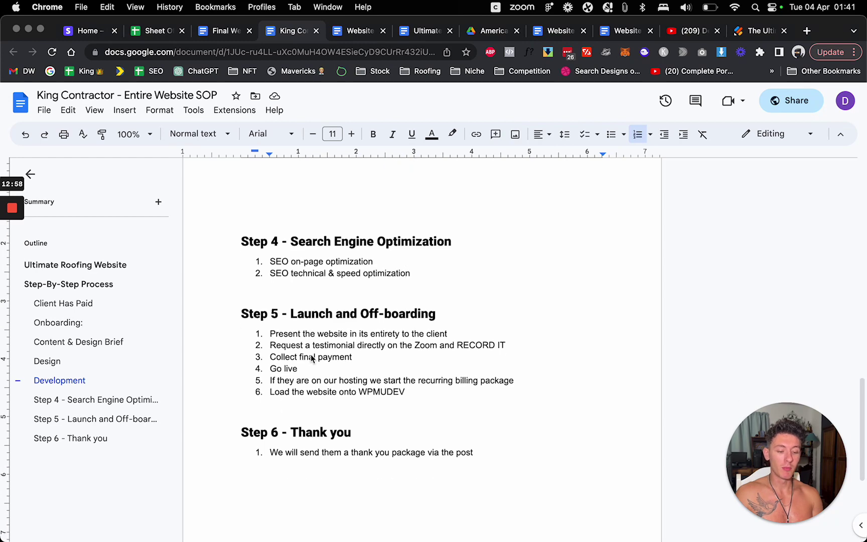
{"action": "left_click_drag", "start_coordinate": [272, 304], "coordinate": [408, 381]}
{"action": "left_click", "coordinate": [408, 381]}
{"action": "left_click", "coordinate": [80, 30]}
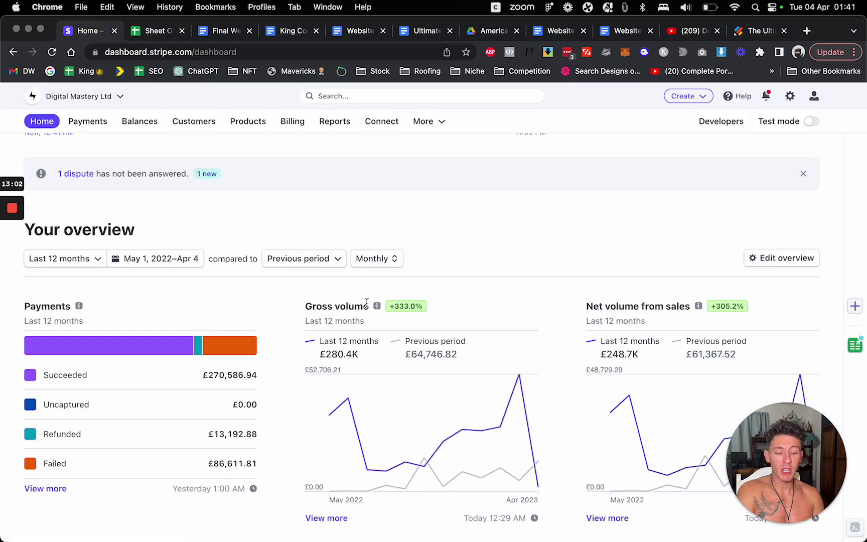
{"action": "scroll", "coordinate": [333, 269], "scroll_direction": "up", "scroll_amount": 5}
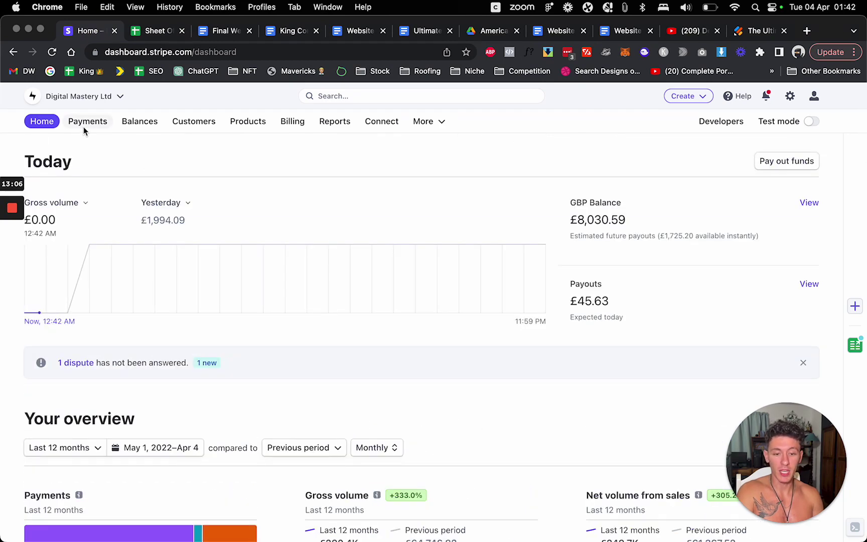
{"action": "scroll", "coordinate": [414, 326], "scroll_direction": "down", "scroll_amount": 10}
{"action": "scroll", "coordinate": [416, 328], "scroll_direction": "up", "scroll_amount": 8}
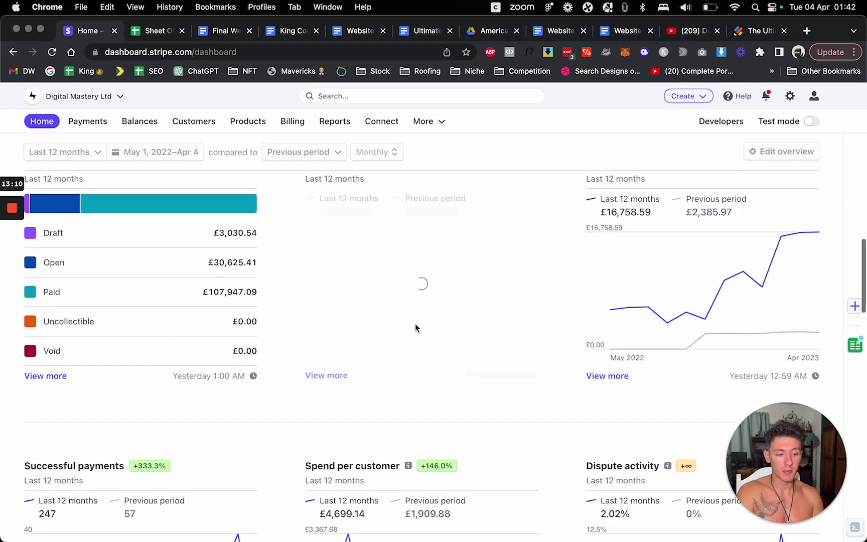
{"action": "scroll", "coordinate": [416, 328], "scroll_direction": "up", "scroll_amount": 2}
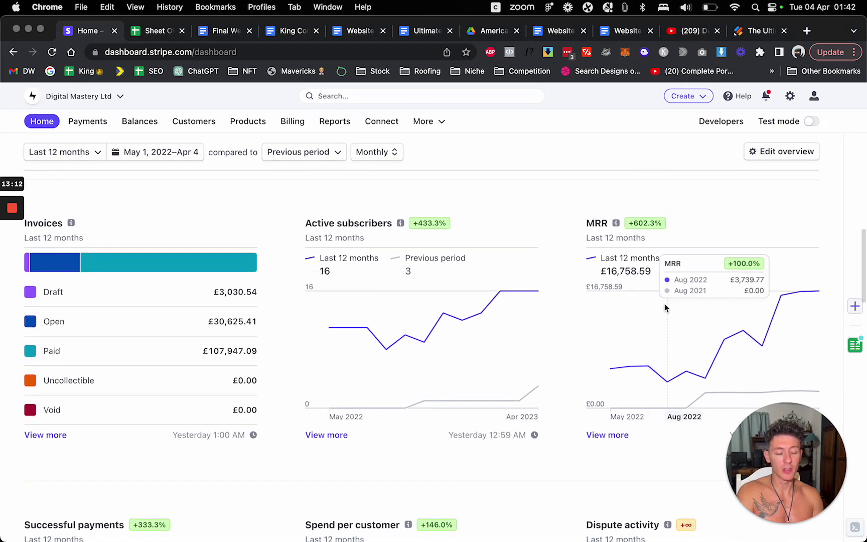
{"action": "mouse_move", "coordinate": [750, 336]}
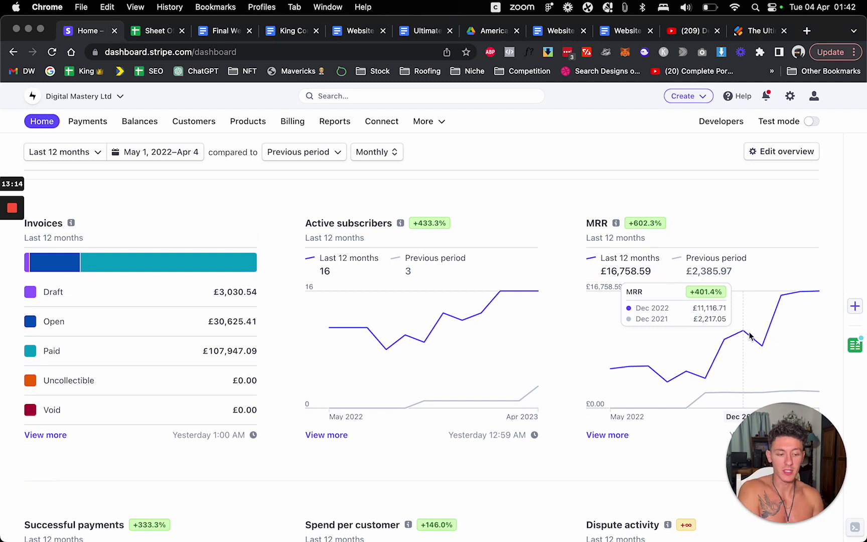
{"action": "left_click_drag", "start_coordinate": [660, 276], "coordinate": [576, 268]}
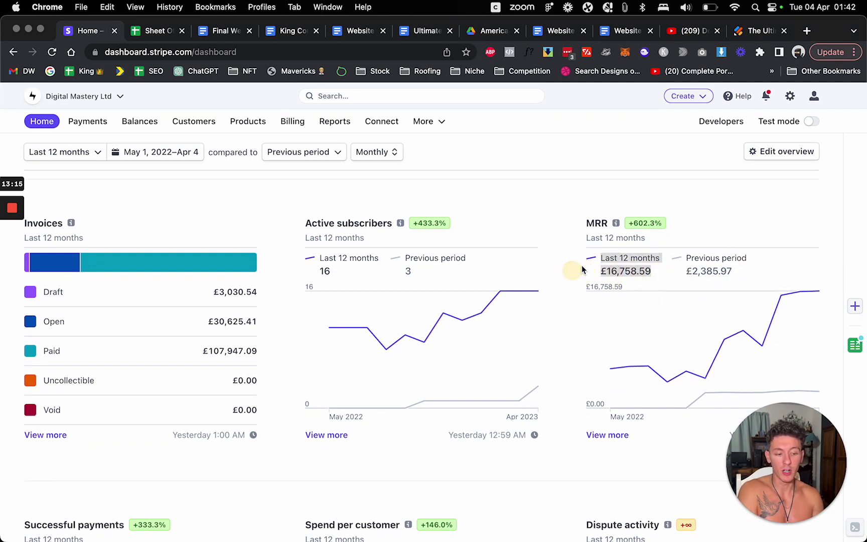
{"action": "left_click", "coordinate": [696, 212]}
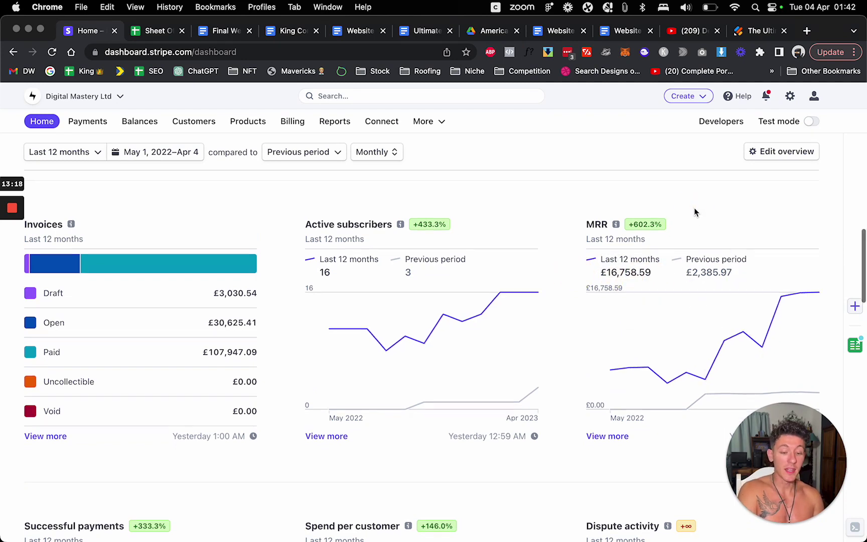
{"action": "scroll", "coordinate": [695, 212], "scroll_direction": "up", "scroll_amount": 15}
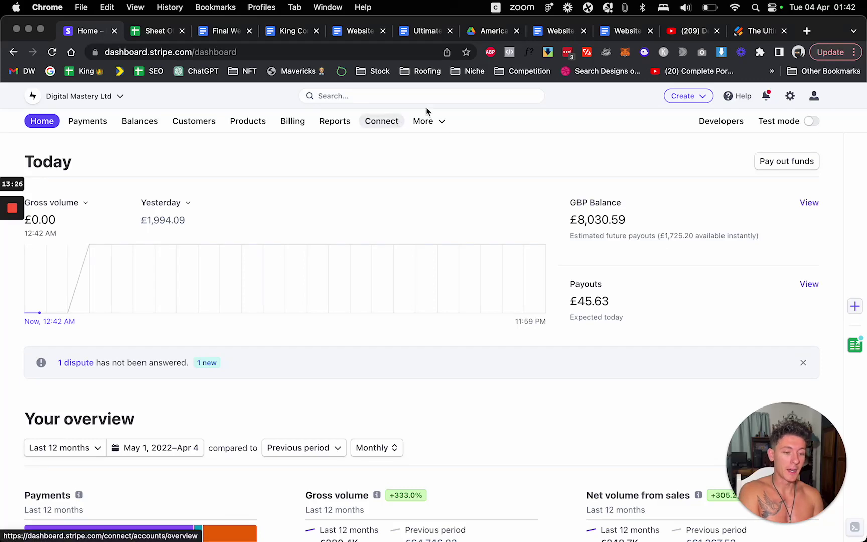
- Go from the QA Checklist to the King Contractor SOP and scroll to Steps 4 and 5
{"action": "left_click", "coordinate": [234, 32]}
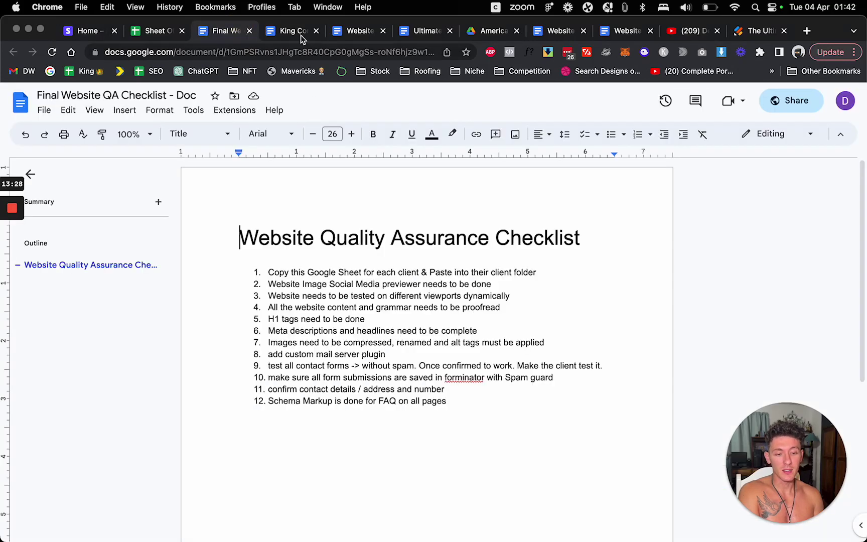
{"action": "left_click", "coordinate": [286, 33]}
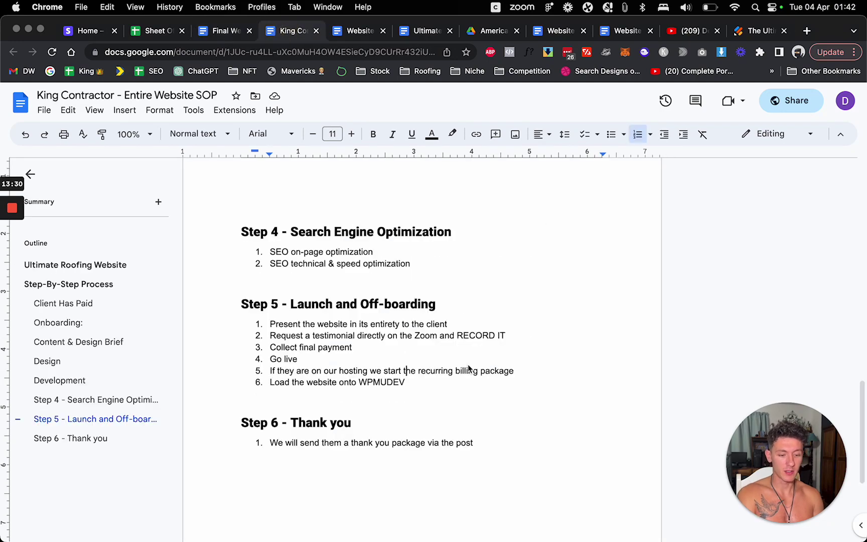
{"action": "scroll", "coordinate": [469, 369], "scroll_direction": "up", "scroll_amount": 12}
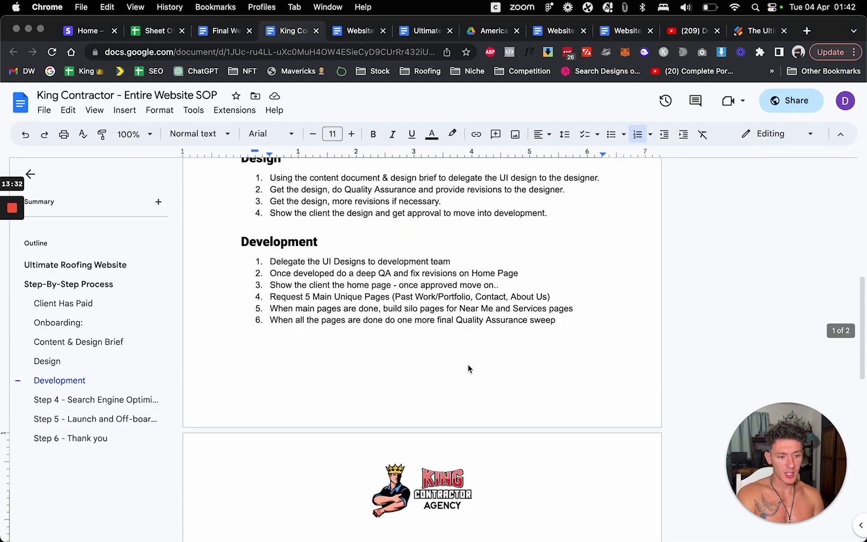
{"action": "scroll", "coordinate": [469, 369], "scroll_direction": "up", "scroll_amount": 5}
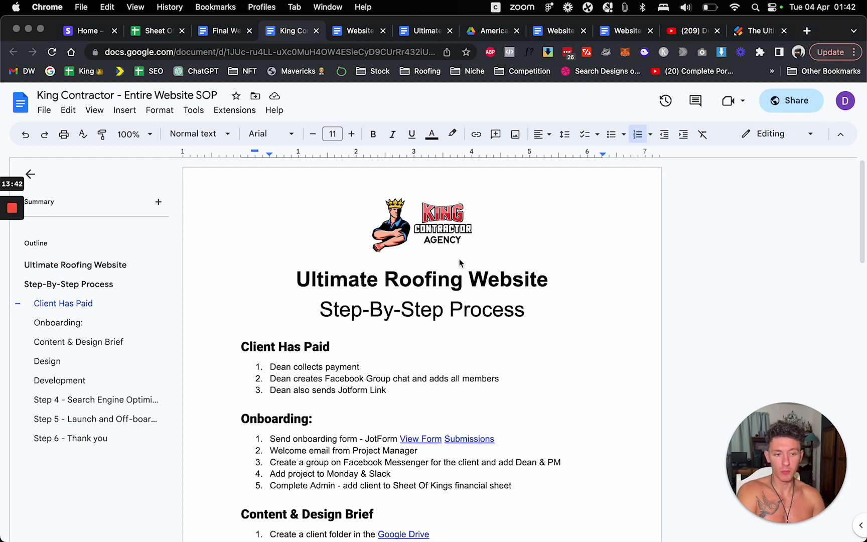
{"action": "scroll", "coordinate": [333, 357], "scroll_direction": "down", "scroll_amount": 15}
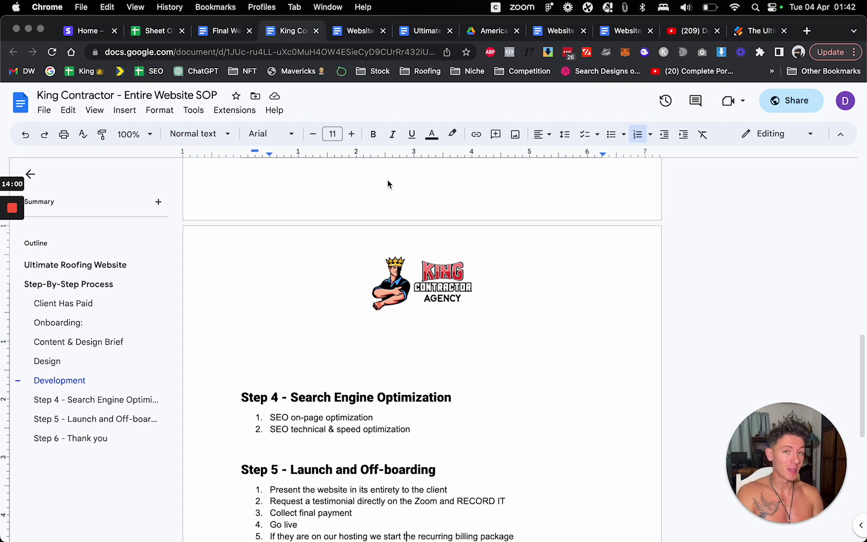
- Open timedoctor.com in a new tab and sign in
{"action": "left_click", "coordinate": [806, 31]}
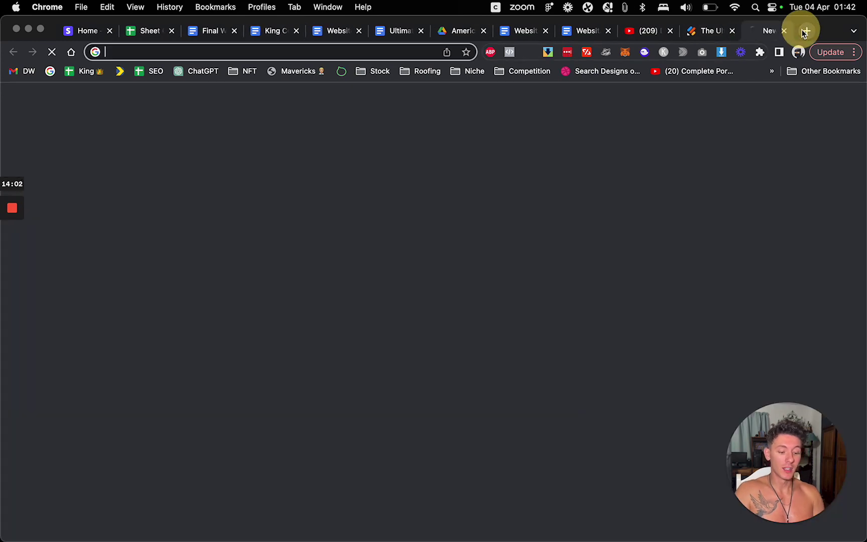
{"action": "type", "text": "tim"}
{"action": "key", "text": "Return"}
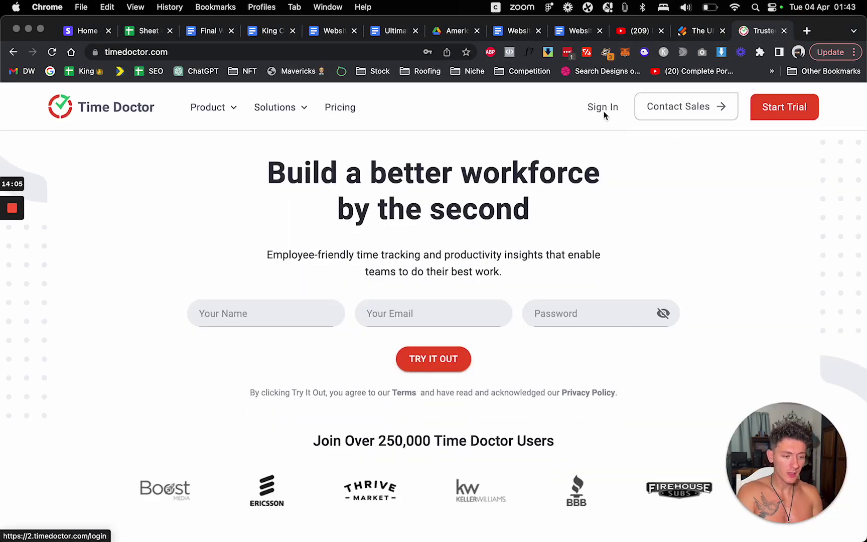
{"action": "left_click", "coordinate": [603, 107]}
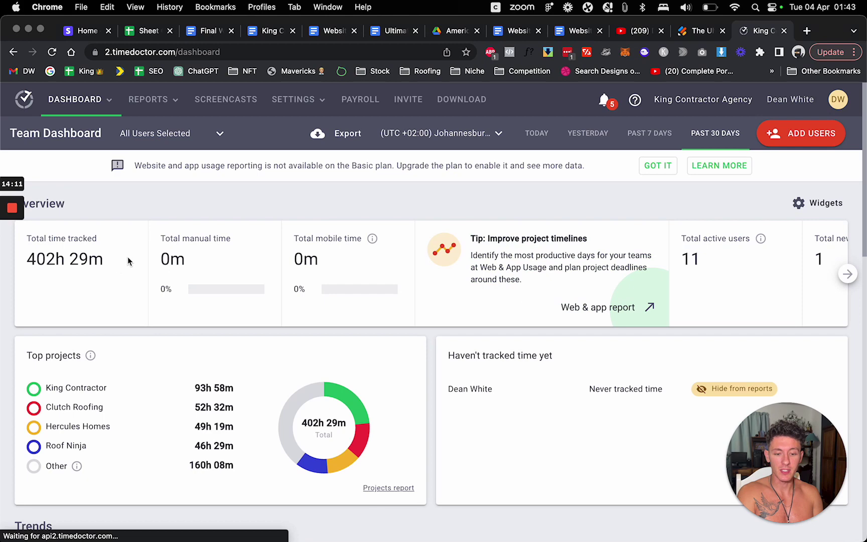
- Highlight the 402h 29m total time tracked and review the Team Dashboard widgets
{"action": "left_click_drag", "start_coordinate": [130, 262], "coordinate": [14, 262]}
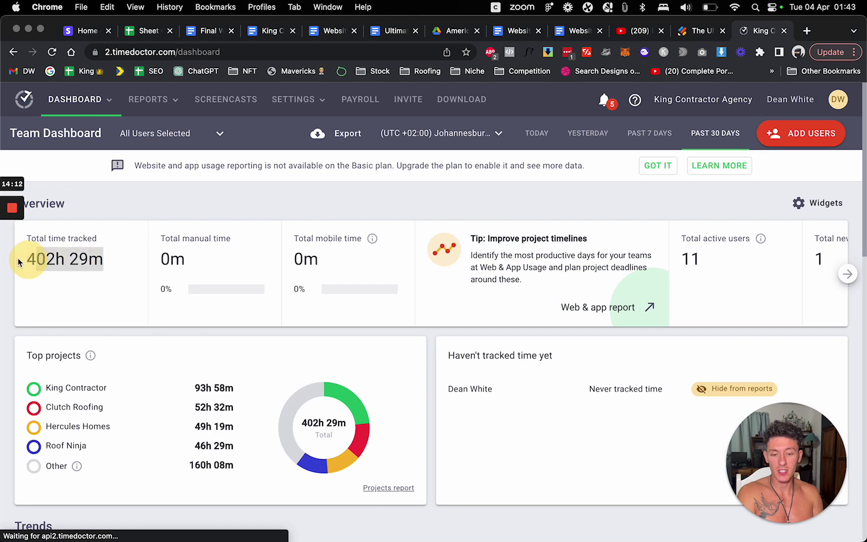
{"action": "left_click", "coordinate": [306, 210]}
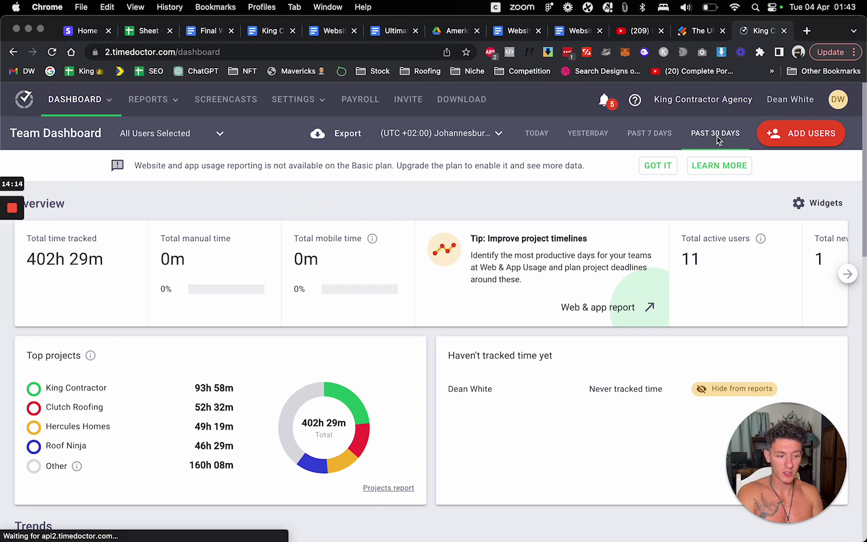
{"action": "scroll", "coordinate": [445, 207], "scroll_direction": "down", "scroll_amount": 2}
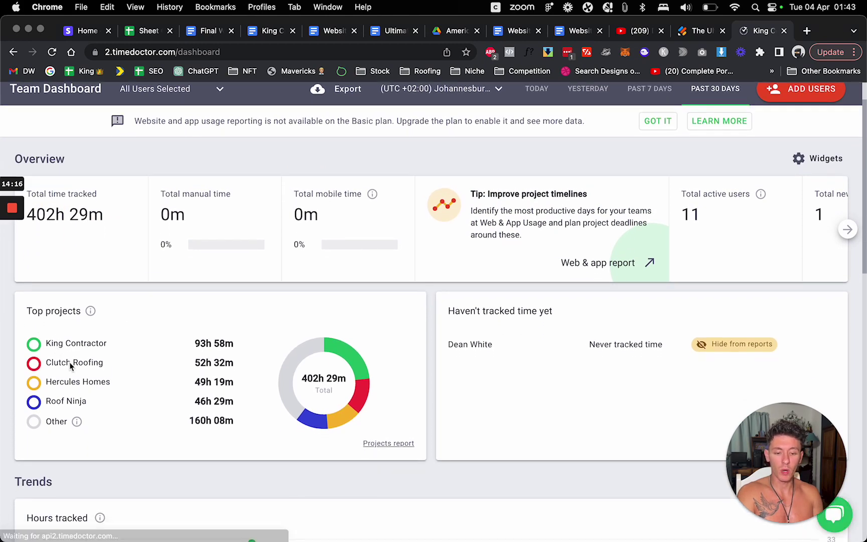
{"action": "scroll", "coordinate": [214, 441], "scroll_direction": "down", "scroll_amount": 6}
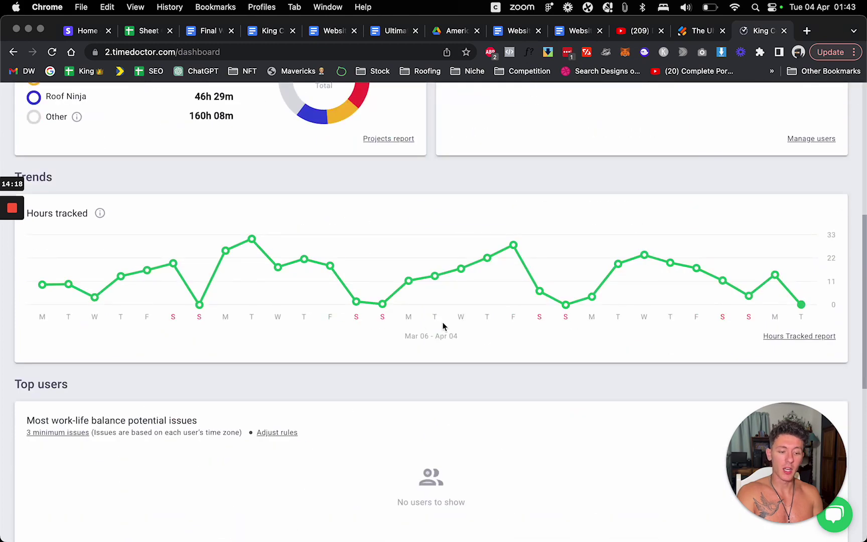
{"action": "scroll", "coordinate": [472, 391], "scroll_direction": "down", "scroll_amount": 7}
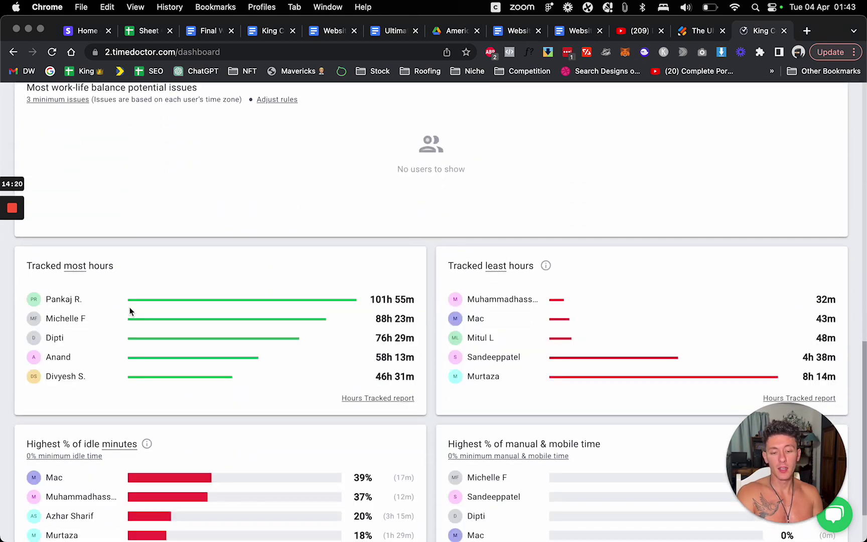
{"action": "scroll", "coordinate": [213, 404], "scroll_direction": "down", "scroll_amount": 2}
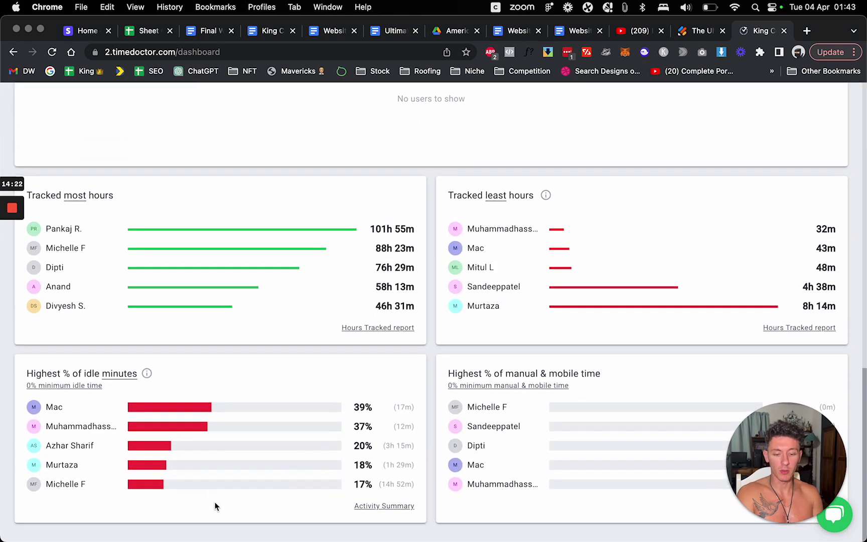
{"action": "scroll", "coordinate": [215, 510], "scroll_direction": "up", "scroll_amount": 14}
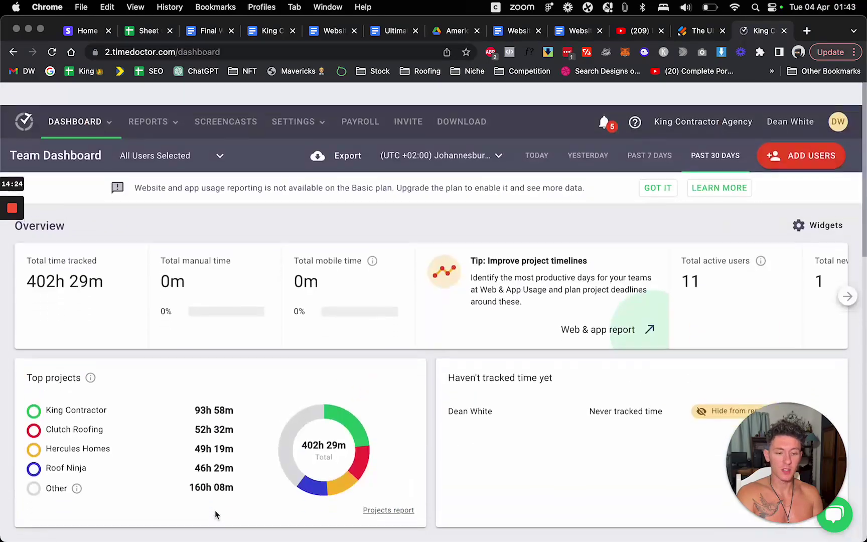
{"action": "scroll", "coordinate": [215, 505], "scroll_direction": "down", "scroll_amount": 2}
{"action": "mouse_move", "coordinate": [298, 344]}
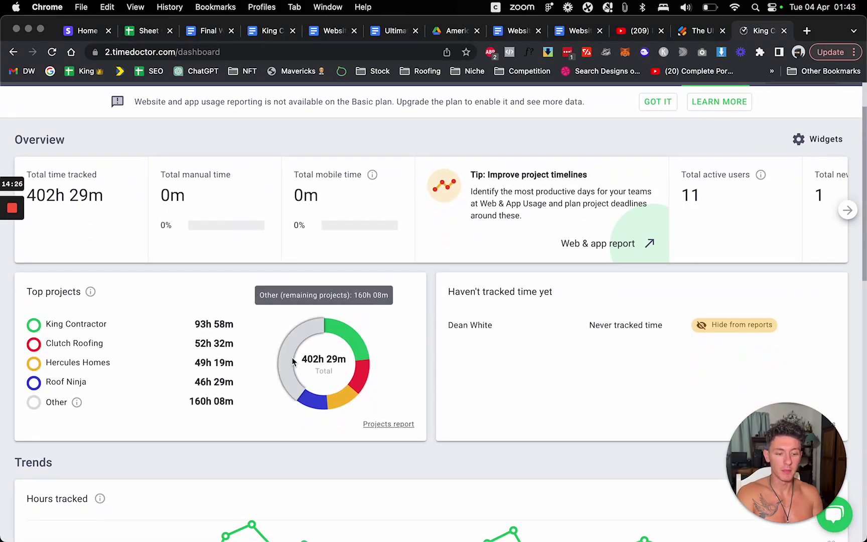
{"action": "scroll", "coordinate": [355, 211], "scroll_direction": "up", "scroll_amount": 2}
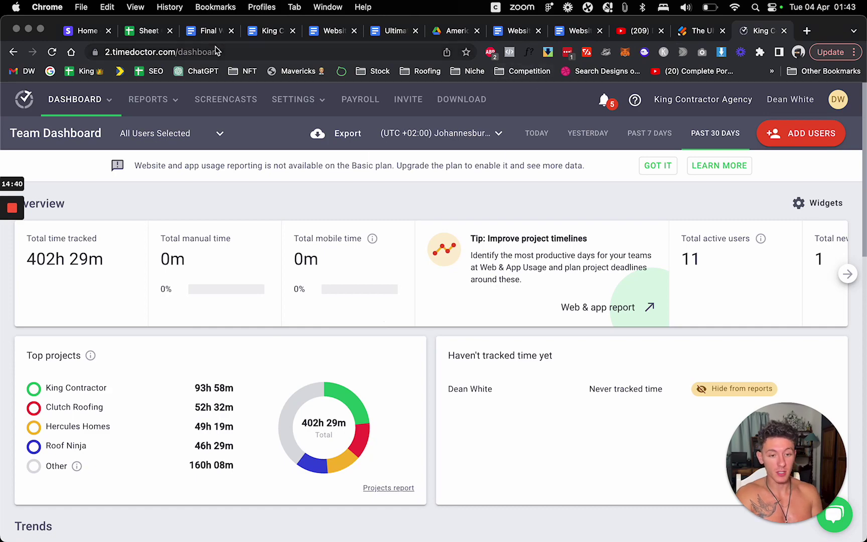
- Switch back to the King Contractor SOP document tab and scroll up to its title
{"action": "left_click", "coordinate": [208, 30]}
{"action": "left_click", "coordinate": [275, 35]}
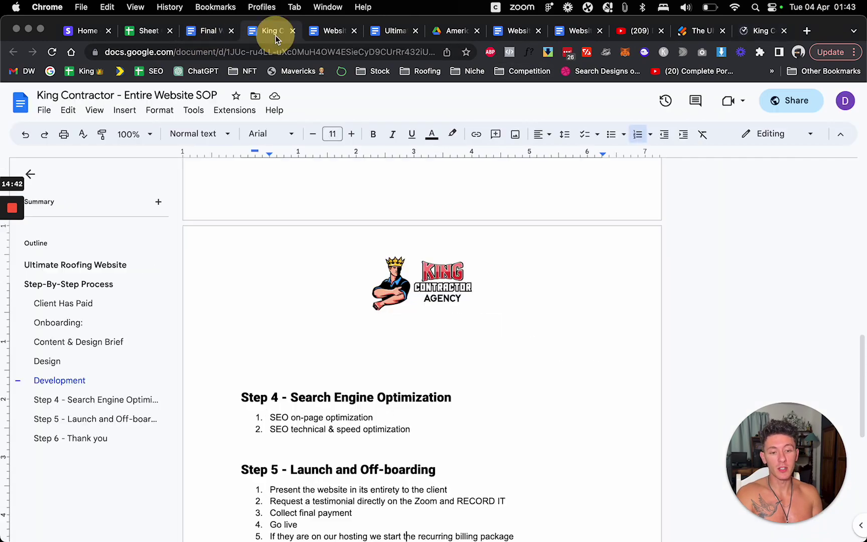
{"action": "scroll", "coordinate": [345, 279], "scroll_direction": "up", "scroll_amount": 15}
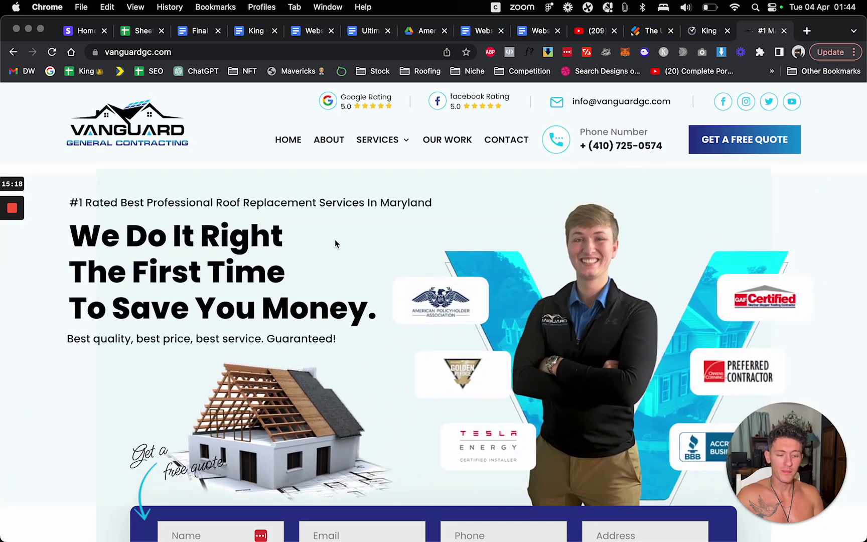
- Scroll through the vanguardgc.com roofing homepage, then close that tab
{"action": "scroll", "coordinate": [357, 327], "scroll_direction": "down", "scroll_amount": 10}
{"action": "scroll", "coordinate": [356, 331], "scroll_direction": "up", "scroll_amount": 10}
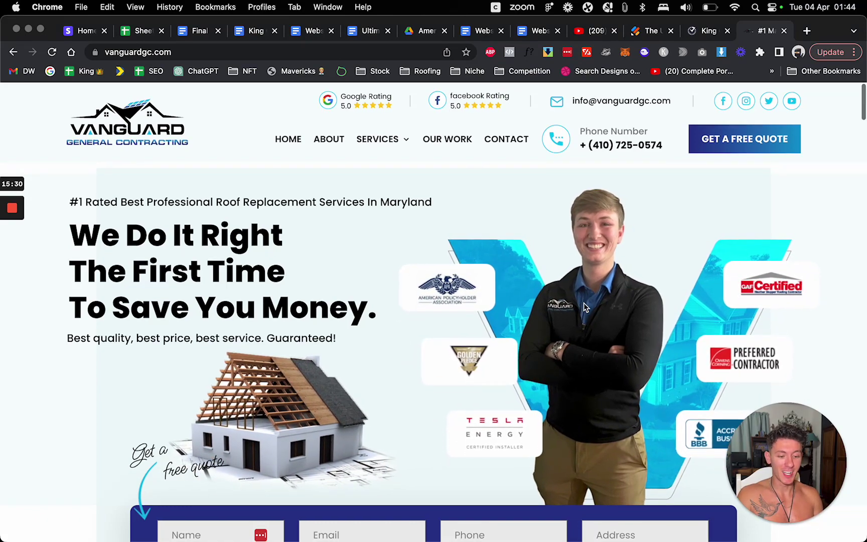
{"action": "scroll", "coordinate": [584, 307], "scroll_direction": "down", "scroll_amount": 15}
{"action": "scroll", "coordinate": [584, 307], "scroll_direction": "down", "scroll_amount": 10}
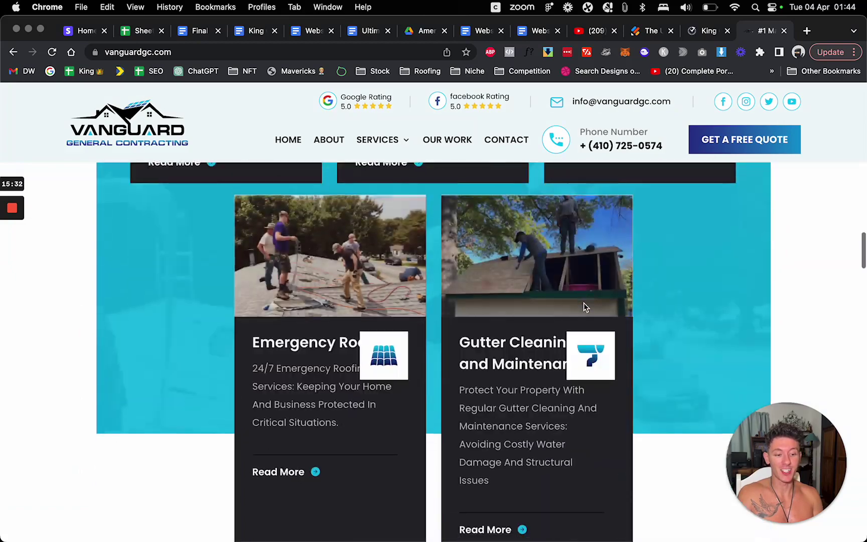
{"action": "scroll", "coordinate": [584, 307], "scroll_direction": "up", "scroll_amount": 4}
{"action": "scroll", "coordinate": [584, 307], "scroll_direction": "up", "scroll_amount": 20}
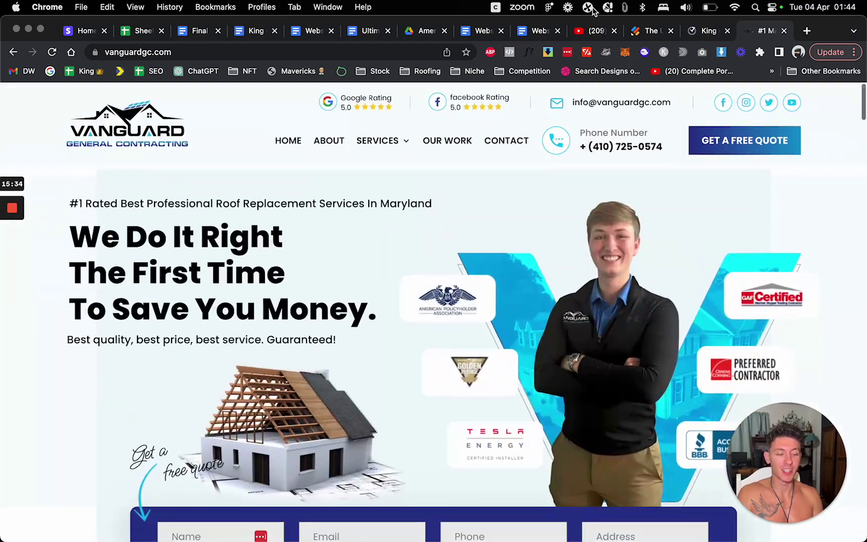
{"action": "left_click", "coordinate": [784, 31]}
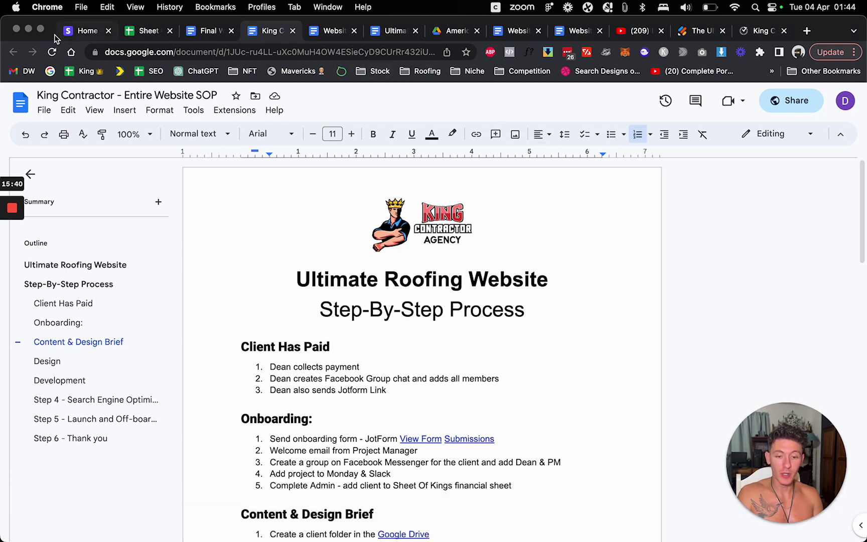
- In a new tab, go to the presenter's instagram.com profile address
{"action": "left_click", "coordinate": [807, 31]}
{"action": "type", "text": "ins"}
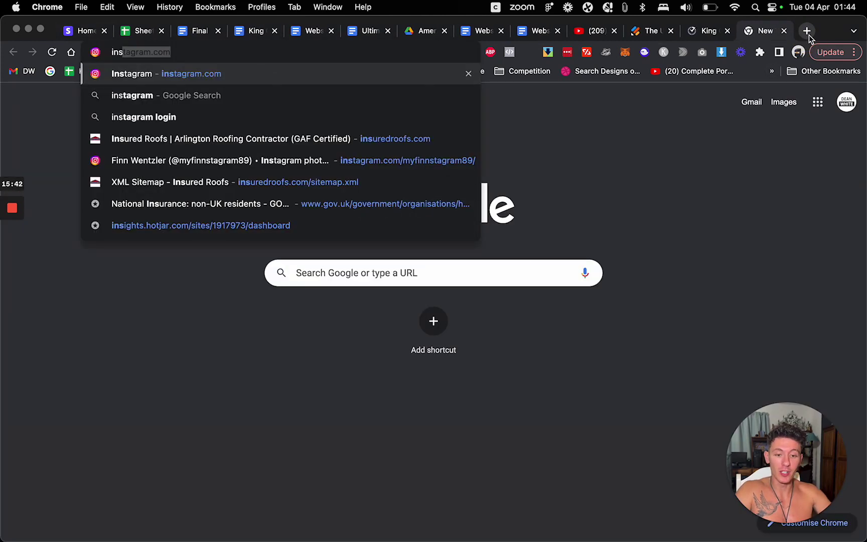
{"action": "type", "text": "tagram.com/deanx"}
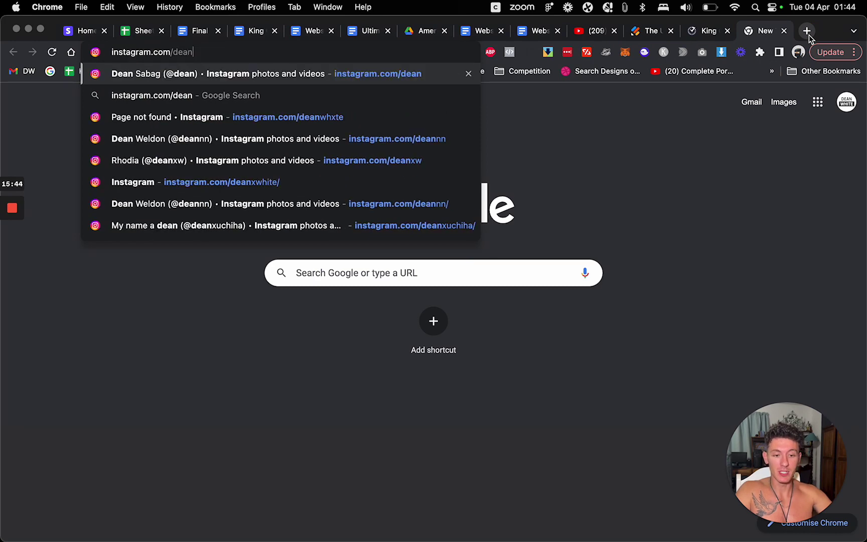
{"action": "type", "text": "white"}
{"action": "key", "text": "Return"}
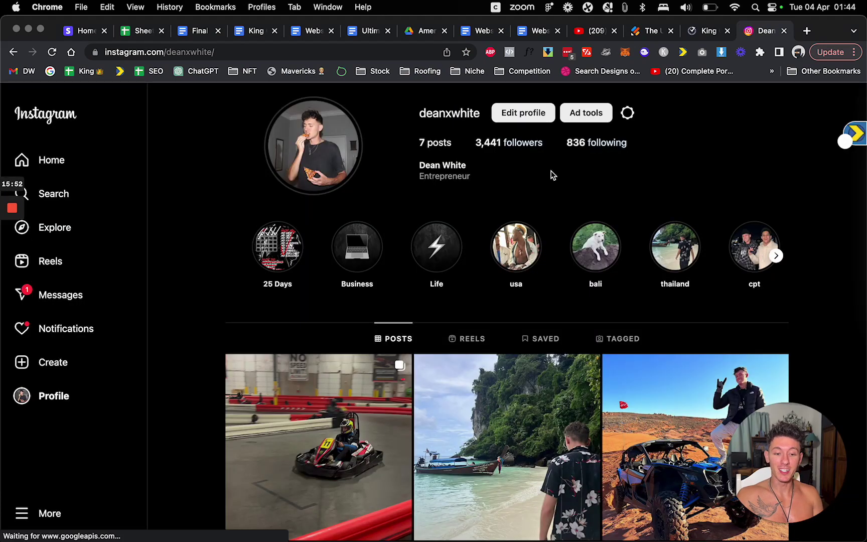
- Correct the username at the end of the Instagram address and load that profile
{"action": "left_click", "coordinate": [188, 53]}
{"action": "left_click_drag", "start_coordinate": [188, 52], "coordinate": [283, 54]}
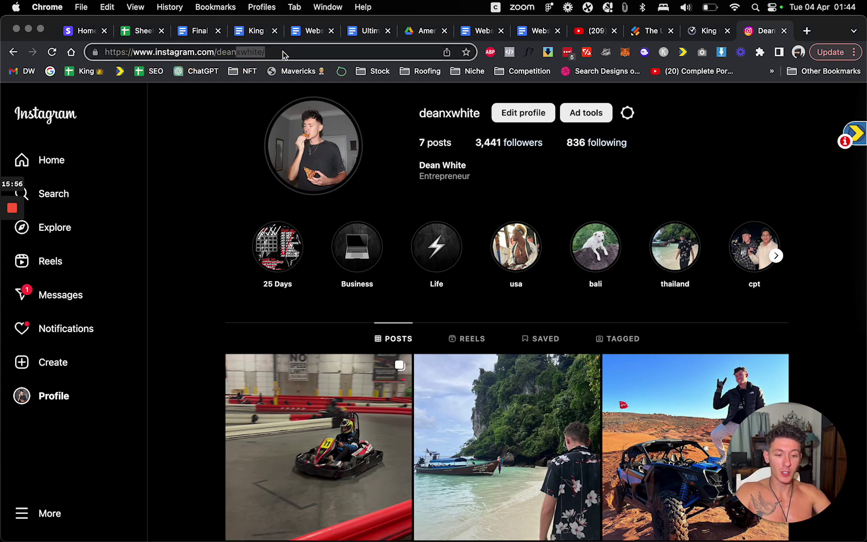
{"action": "type", "text": "whitex"}
{"action": "key", "text": "Return"}
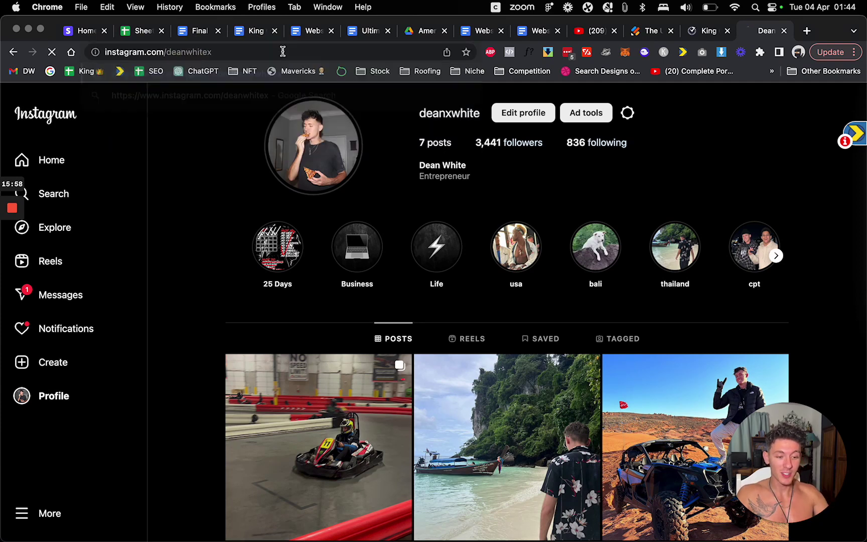